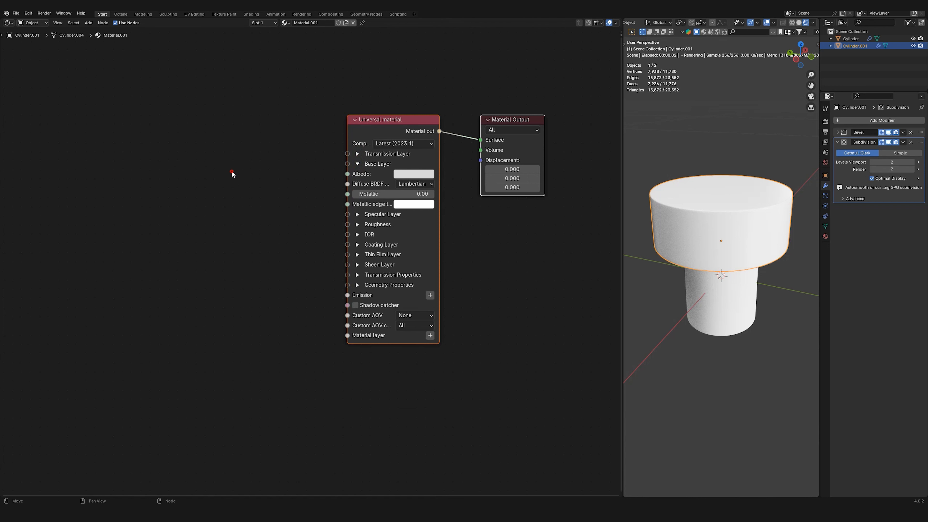
Add a Woodgrain texture node and connect it to the Universal material's Albedo
{"action": "key", "text": "shift+a"}
{"action": "type", "text": "w"}
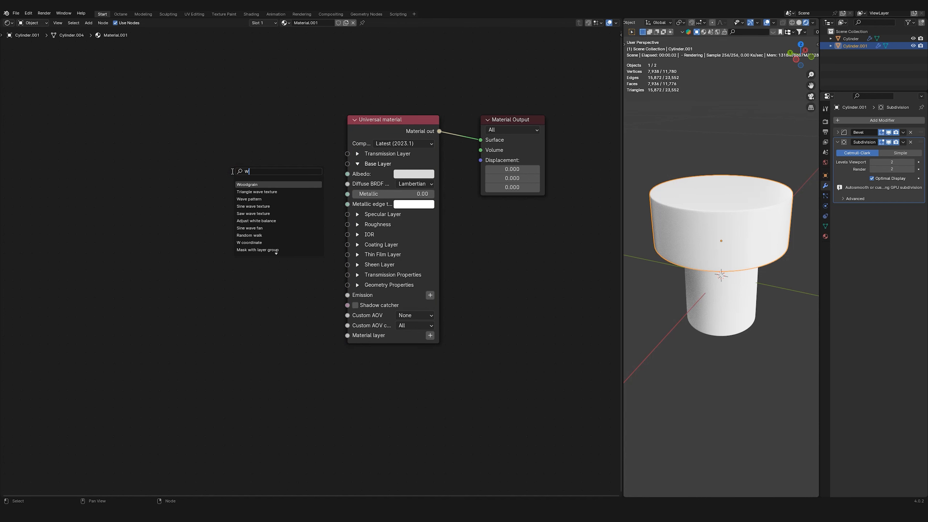
{"action": "left_click", "coordinate": [253, 184]}
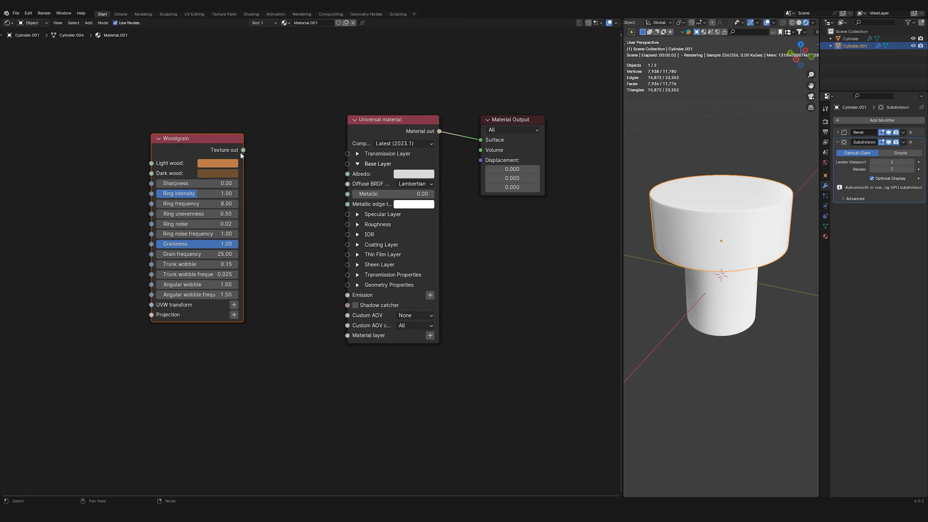
{"action": "left_click_drag", "start_coordinate": [342, 172], "coordinate": [346, 173]}
{"action": "left_click_drag", "start_coordinate": [228, 141], "coordinate": [219, 153]}
{"action": "mouse_move", "coordinate": [688, 218]}
{"action": "middle_mouse_down"}
{"action": "mouse_move", "coordinate": [756, 237]}
{"action": "mouse_move", "coordinate": [766, 223]}
{"action": "mouse_move", "coordinate": [746, 242]}
{"action": "mouse_move", "coordinate": [748, 206]}
{"action": "middle_mouse_up"}
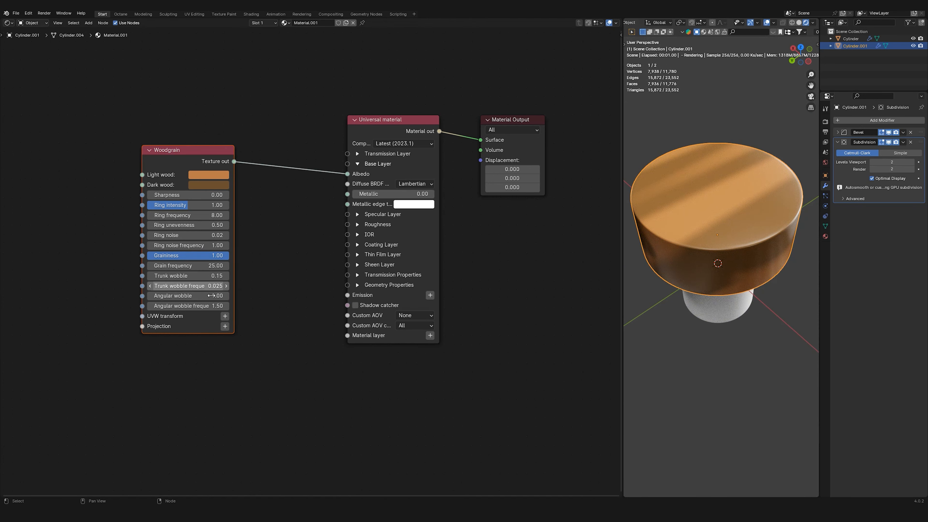
Add a 3D transformation to the Woodgrain's UVW transform and set its scale to 0.120 on all axes
{"action": "left_click", "coordinate": [225, 316]}
{"action": "left_click", "coordinate": [103, 164]}
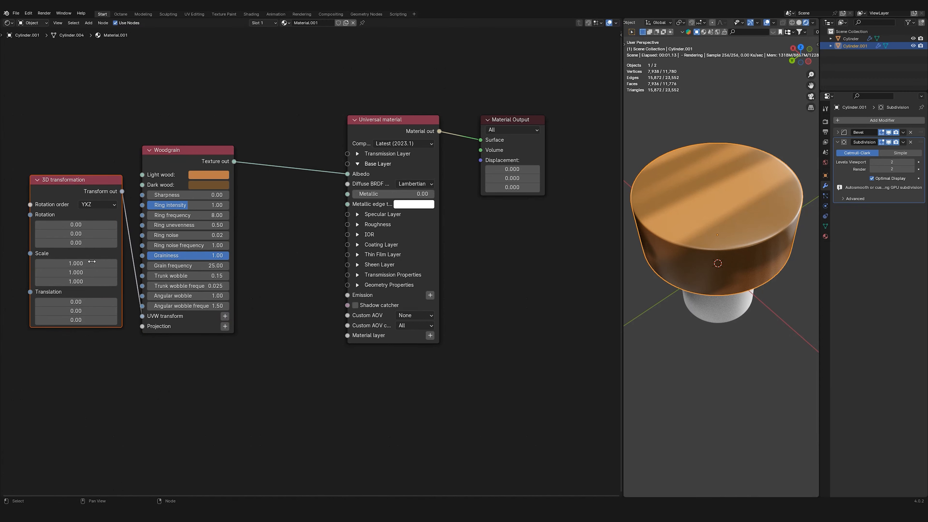
{"action": "left_click_drag", "start_coordinate": [76, 263], "coordinate": [41, 263]}
{"action": "middle_click_drag", "start_coordinate": [657, 256], "coordinate": [666, 233]}
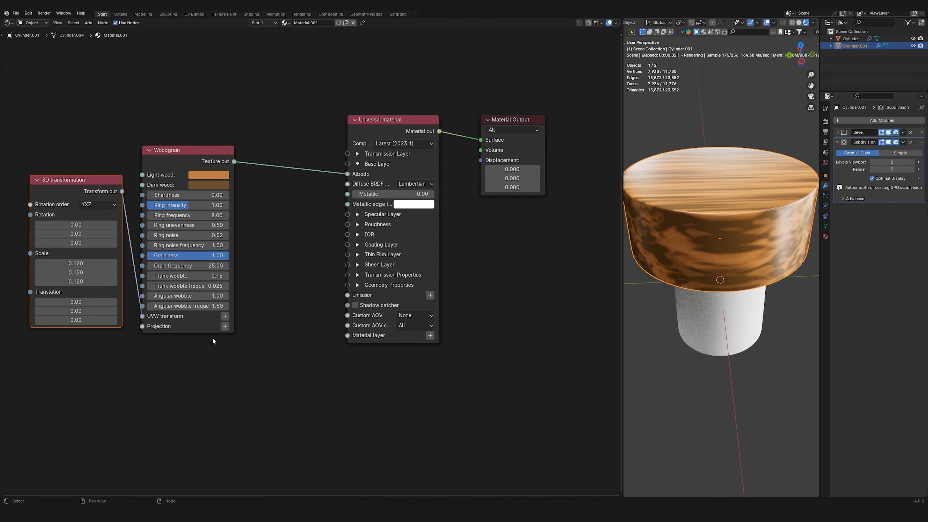
{"action": "left_click", "coordinate": [224, 326]}
{"action": "left_click_drag", "start_coordinate": [92, 324], "coordinate": [92, 348]}
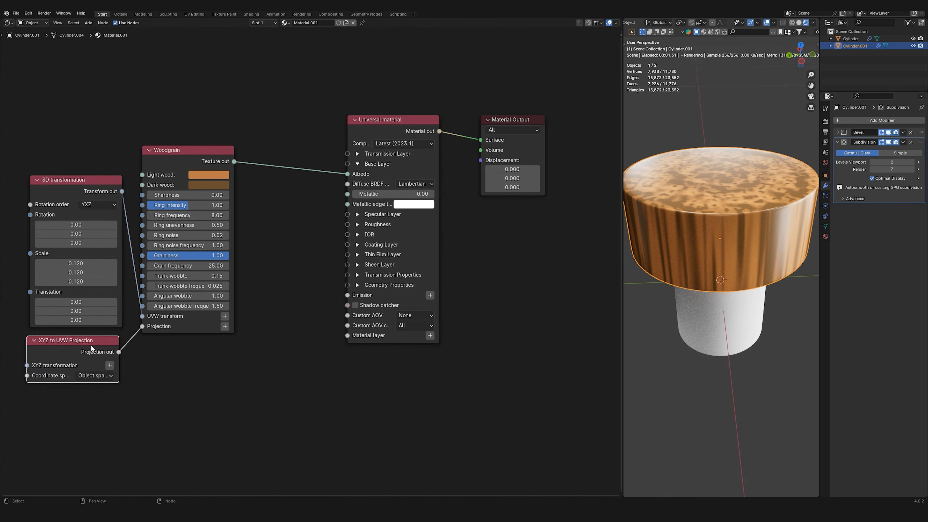
{"action": "key", "text": "x"}
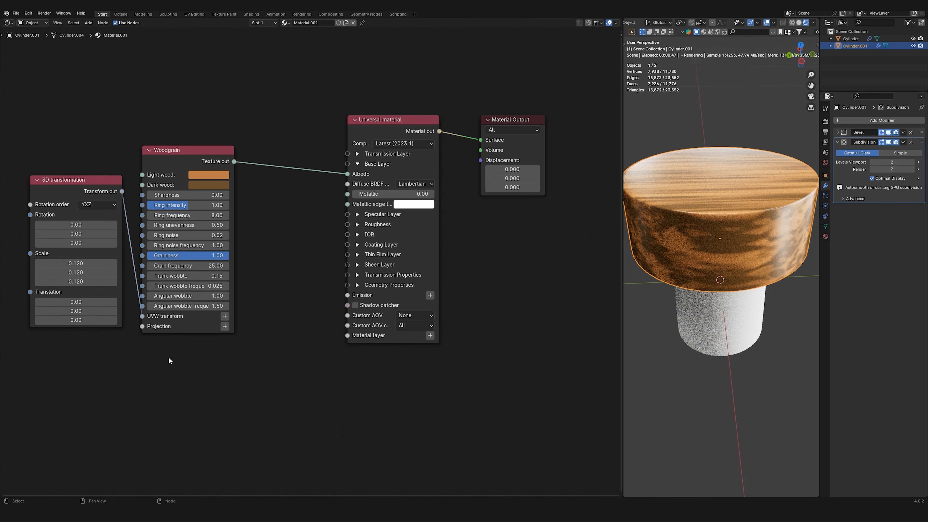
Add a Triplanar Projection node and connect it to the Woodgrain's Projection input
{"action": "key", "text": "shift+a"}
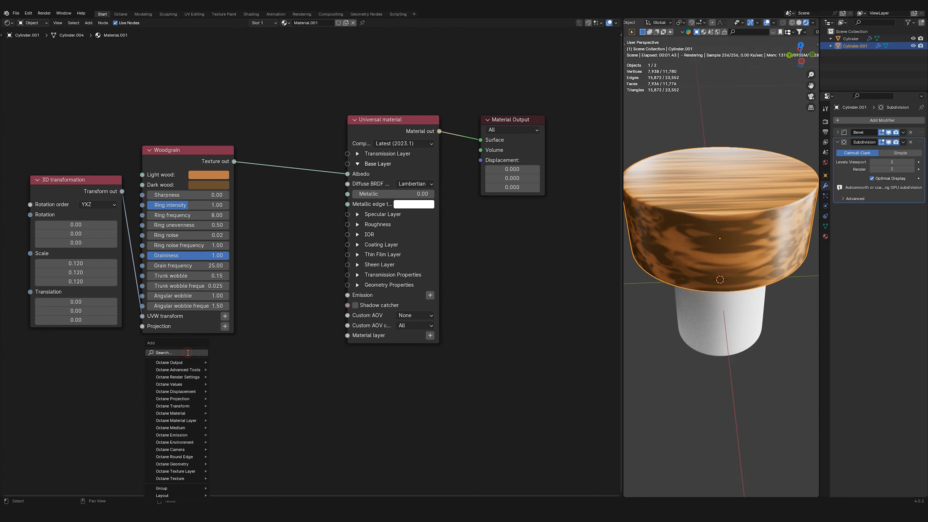
{"action": "left_click", "coordinate": [187, 353]}
{"action": "type", "text": "TRIPLA"}
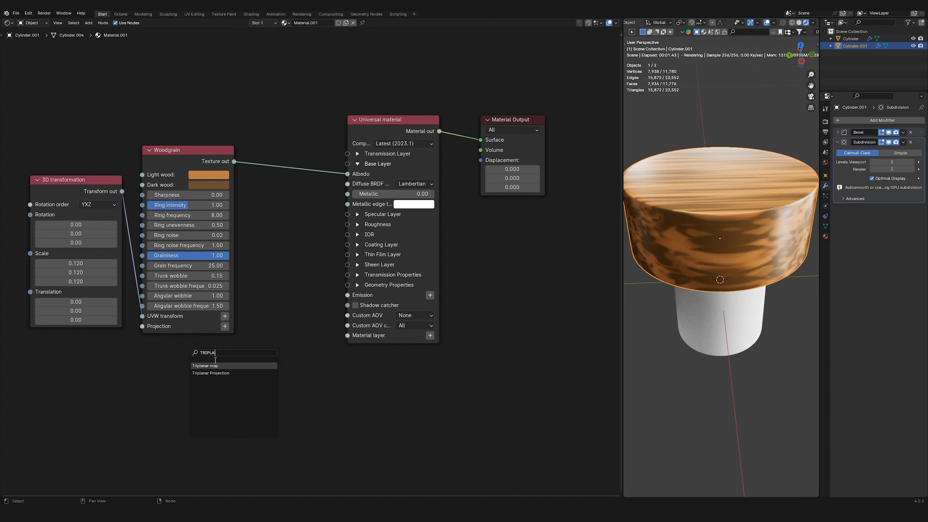
{"action": "left_click", "coordinate": [211, 372]}
{"action": "left_click", "coordinate": [56, 367]}
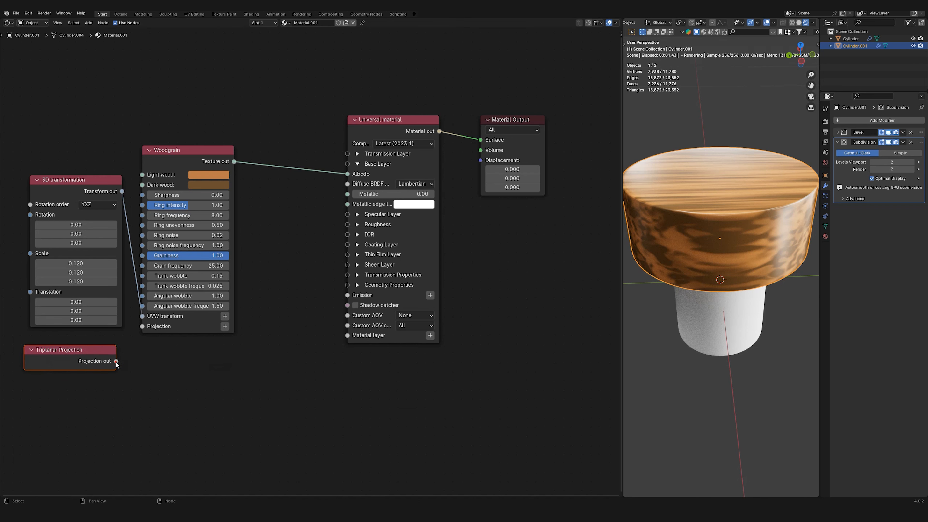
{"action": "left_click_drag", "start_coordinate": [166, 378], "coordinate": [241, 387]}
Insert a Triplanar map node between the Woodgrain and the Universal material
{"action": "key", "text": "shift+a"}
{"action": "left_click", "coordinate": [225, 351]}
{"action": "type", "text": "TRIPLA"}
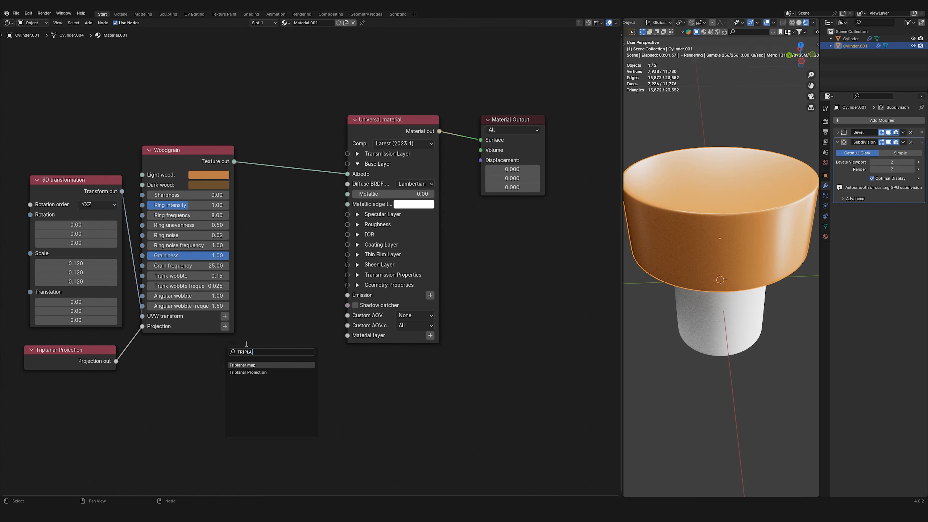
{"action": "left_click", "coordinate": [258, 364]}
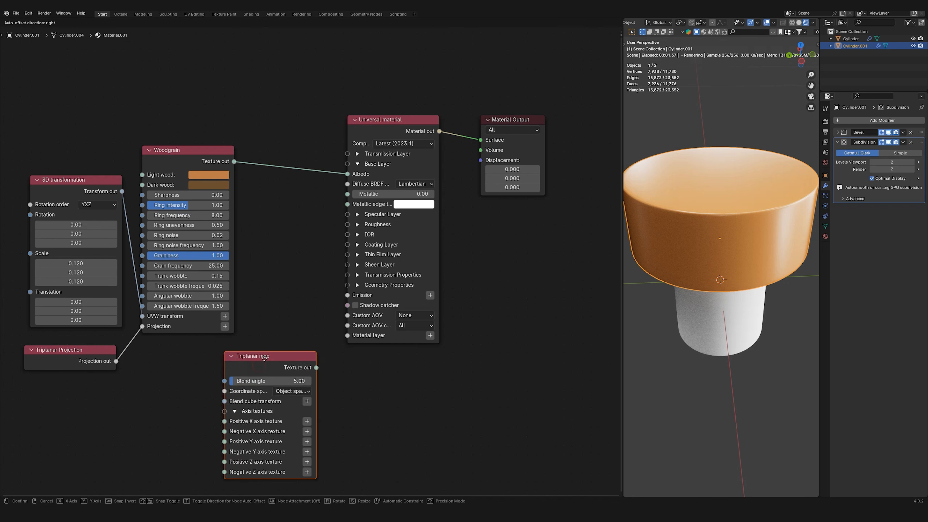
{"action": "left_click", "coordinate": [291, 138]}
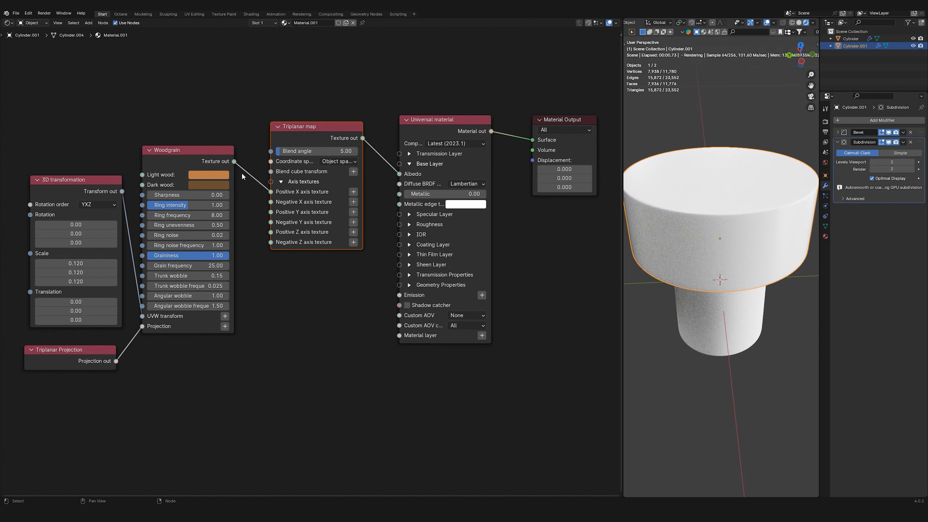
Connect the Woodgrain output to all remaining positive and negative axis textures of the Triplanar map
{"action": "left_click_drag", "start_coordinate": [235, 163], "coordinate": [267, 211]}
{"action": "left_click", "coordinate": [233, 162]}
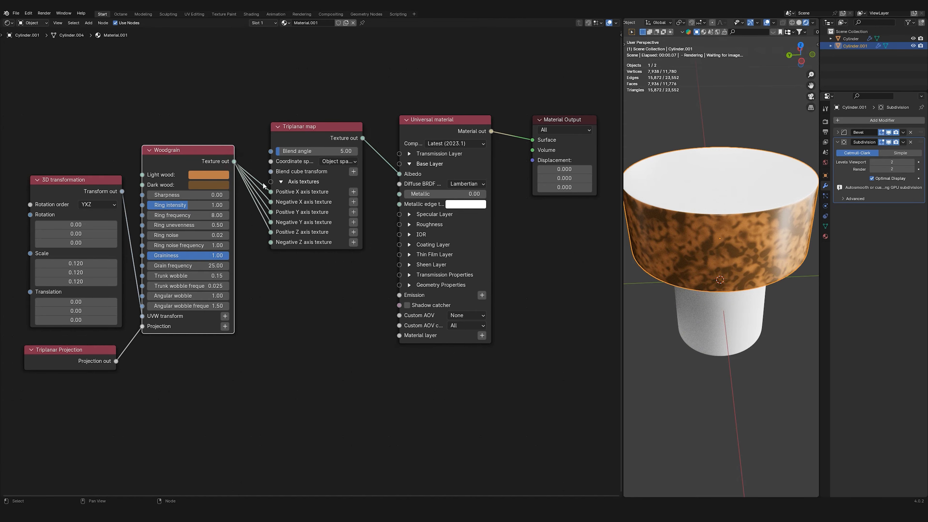
{"action": "left_click_drag", "start_coordinate": [257, 234], "coordinate": [294, 242]}
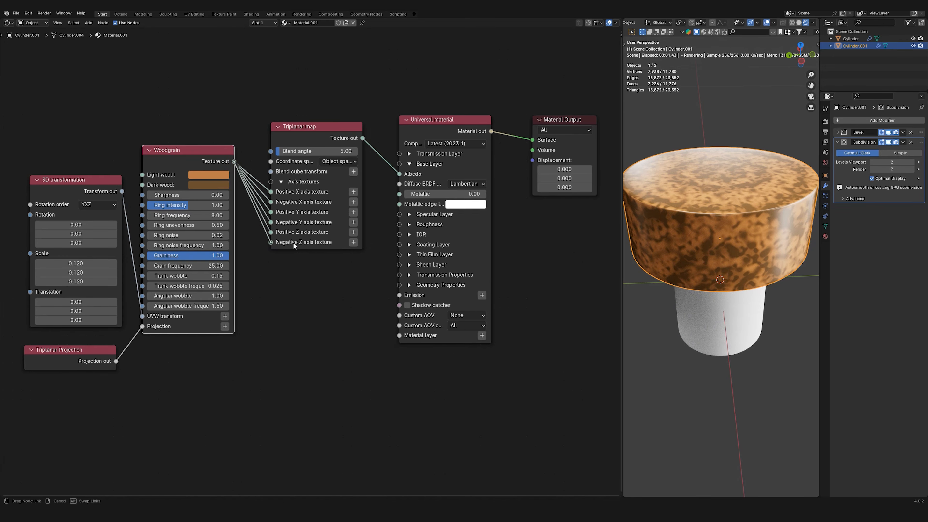
{"action": "middle_click_drag", "start_coordinate": [750, 203], "coordinate": [769, 201]}
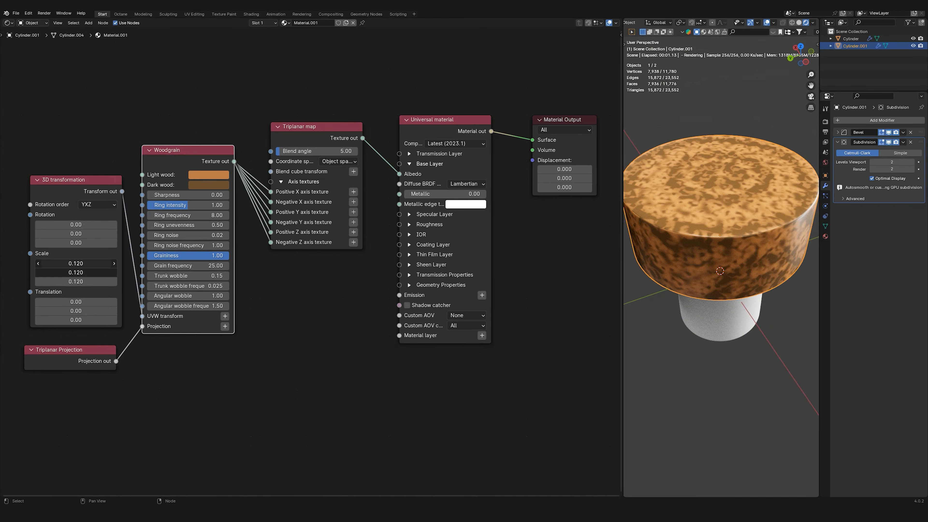
Stretch the grain by setting the 3D transformation's scale to 3.720, 0.070 and 0.070
{"action": "left_click_drag", "start_coordinate": [75, 282], "coordinate": [768, 242]}
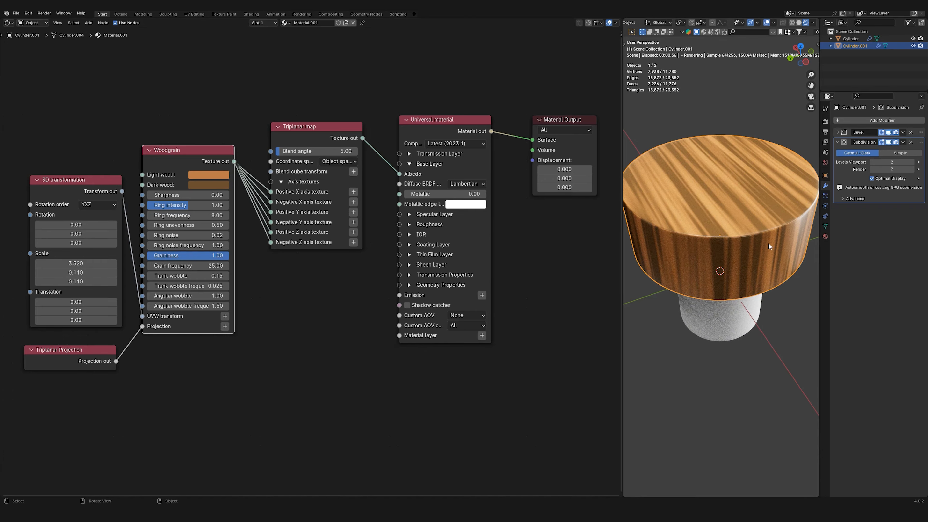
{"action": "middle_click_drag", "start_coordinate": [768, 242], "coordinate": [731, 238]}
{"action": "scroll", "coordinate": [719, 234], "scroll_direction": "up", "scroll_amount": 1}
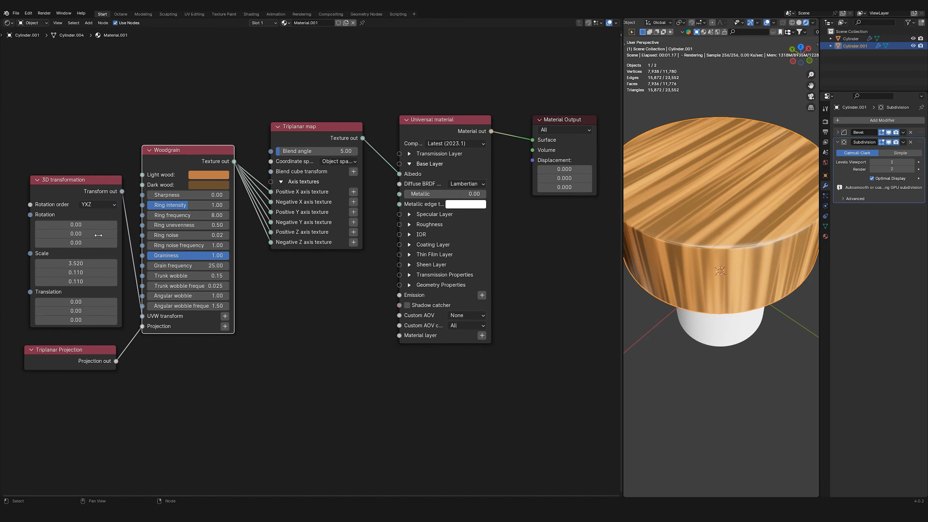
{"action": "mouse_move", "coordinate": [75, 263]}
{"action": "left_mouse_down"}
{"action": "mouse_move", "coordinate": [85, 264]}
{"action": "mouse_move", "coordinate": [71, 282]}
{"action": "left_mouse_up"}
Enlarge the 3D viewport, darken the Woodgrain's dark wood colour and lower its light wood value to about 0.217
{"action": "left_click_drag", "start_coordinate": [819, 234], "coordinate": [917, 221]}
{"action": "scroll", "coordinate": [829, 223], "scroll_direction": "up", "scroll_amount": 1}
{"action": "scroll", "coordinate": [178, 193], "scroll_direction": "up", "scroll_amount": 1}
{"action": "left_click", "coordinate": [214, 183]}
{"action": "left_click_drag", "start_coordinate": [298, 80], "coordinate": [298, 95]}
{"action": "left_click", "coordinate": [213, 172]}
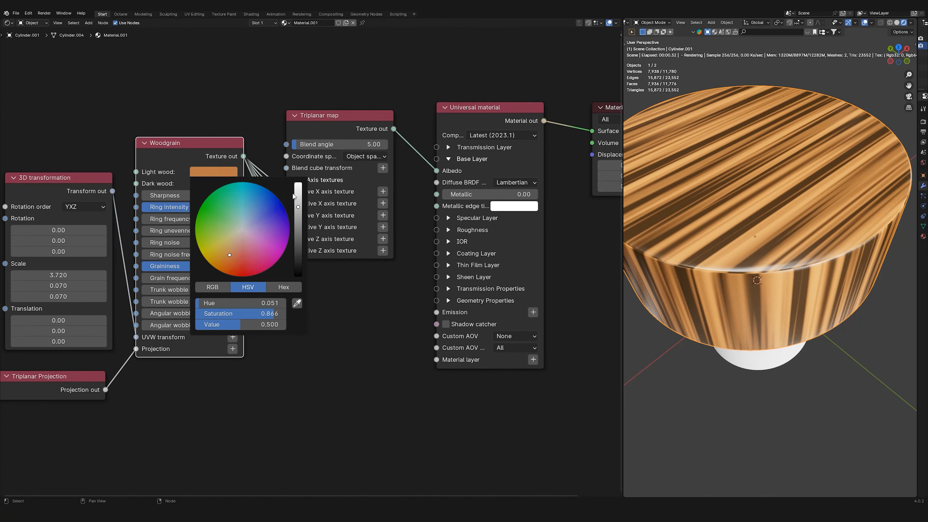
{"action": "left_click_drag", "start_coordinate": [298, 201], "coordinate": [298, 226]}
Set the Triplanar map's blend angle to 47.50
{"action": "middle_click_drag", "start_coordinate": [763, 273], "coordinate": [762, 265]}
{"action": "scroll", "coordinate": [762, 265], "scroll_direction": "up", "scroll_amount": 1}
{"action": "key", "text": "a"}
{"action": "left_click_drag", "start_coordinate": [329, 144], "coordinate": [375, 144]}
{"action": "scroll", "coordinate": [763, 242], "scroll_direction": "down", "scroll_amount": 1}
{"action": "mouse_move", "coordinate": [763, 256]}
{"action": "middle_mouse_down"}
{"action": "mouse_move", "coordinate": [763, 241]}
{"action": "mouse_move", "coordinate": [762, 266]}
{"action": "middle_mouse_up"}
{"action": "scroll", "coordinate": [763, 266], "scroll_direction": "up", "scroll_amount": 2}
Raise the Woodgrain's ring unevenness to 3.11 and its ring noise to 2.04
{"action": "left_click_drag", "start_coordinate": [151, 195], "coordinate": [195, 207]}
{"action": "left_click_drag", "start_coordinate": [194, 219], "coordinate": [234, 243]}
{"action": "scroll", "coordinate": [786, 321], "scroll_direction": "down", "scroll_amount": 1}
{"action": "middle_click_drag", "start_coordinate": [787, 321], "coordinate": [759, 287]}
Set Woodgrain's ring noise frequency to 1.72, graininess 0.66, grain frequency 27.12, trunk wobble -0.04 with frequency 2.215, angular wobble 6.06 with frequency 2.76
{"action": "mouse_move", "coordinate": [195, 254]}
{"action": "left_mouse_down"}
{"action": "mouse_move", "coordinate": [222, 254]}
{"action": "mouse_move", "coordinate": [189, 266]}
{"action": "left_mouse_up"}
{"action": "left_click_drag", "start_coordinate": [190, 278], "coordinate": [234, 278]}
{"action": "mouse_move", "coordinate": [183, 290]}
{"action": "left_mouse_down"}
{"action": "mouse_move", "coordinate": [201, 290]}
{"action": "mouse_move", "coordinate": [179, 290]}
{"action": "left_mouse_up"}
{"action": "left_click_drag", "start_coordinate": [177, 302], "coordinate": [195, 325]}
Fine-tune the Woodgrain to a sharpness of 0.23, ring intensity of 1.68 and ring frequency of 6.66
{"action": "left_click_drag", "start_coordinate": [175, 195], "coordinate": [163, 196]}
{"action": "mouse_move", "coordinate": [176, 207]}
{"action": "left_mouse_down"}
{"action": "mouse_move", "coordinate": [163, 207]}
{"action": "mouse_move", "coordinate": [173, 207]}
{"action": "left_mouse_up"}
{"action": "mouse_move", "coordinate": [175, 218]}
{"action": "left_mouse_down"}
{"action": "mouse_move", "coordinate": [201, 219]}
{"action": "mouse_move", "coordinate": [168, 218]}
{"action": "left_mouse_up"}
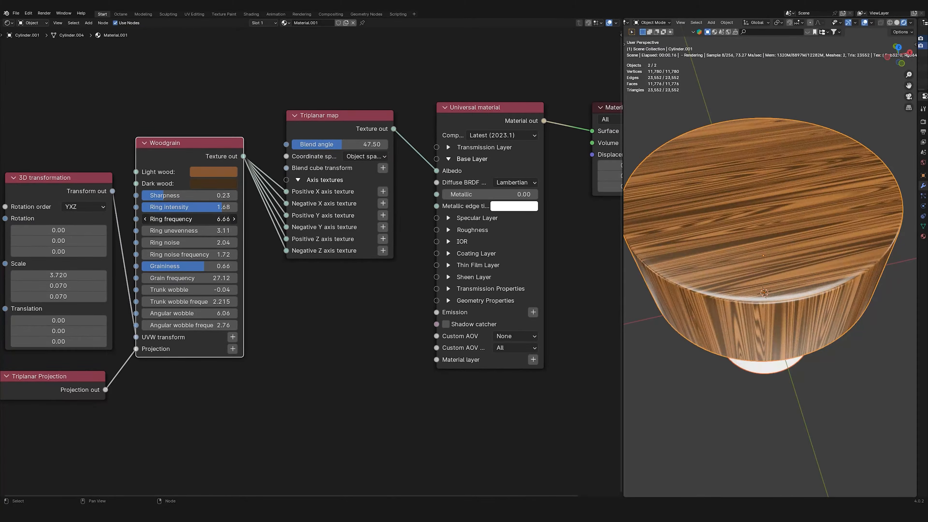
Darken and desaturate the Woodgrain's light wood and dark wood colours to a deep walnut brown
{"action": "scroll", "coordinate": [270, 244], "scroll_direction": "up", "scroll_amount": 2}
{"action": "scroll", "coordinate": [258, 225], "scroll_direction": "up", "scroll_amount": 1}
{"action": "left_click", "coordinate": [259, 220]}
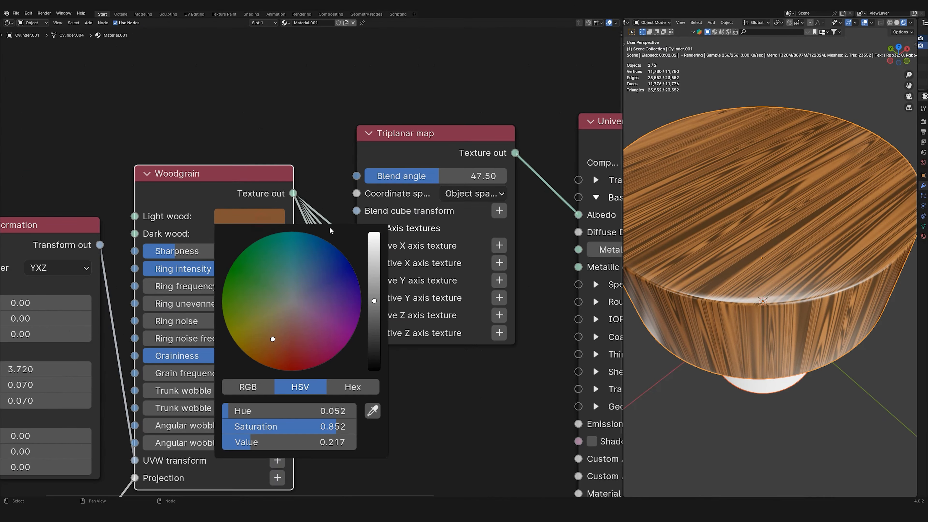
{"action": "scroll", "coordinate": [269, 311], "scroll_direction": "down", "scroll_amount": 2}
{"action": "left_click", "coordinate": [252, 235]}
{"action": "scroll", "coordinate": [267, 317], "scroll_direction": "down", "scroll_amount": 2}
{"action": "left_click", "coordinate": [257, 218]}
{"action": "left_click_drag", "start_coordinate": [296, 426], "coordinate": [281, 426]}
{"action": "left_click_drag", "start_coordinate": [374, 315], "coordinate": [374, 318]}
{"action": "left_click", "coordinate": [255, 234]}
{"action": "left_click_drag", "start_coordinate": [310, 444], "coordinate": [275, 444]}
{"action": "left_click_drag", "start_coordinate": [374, 365], "coordinate": [374, 371]}
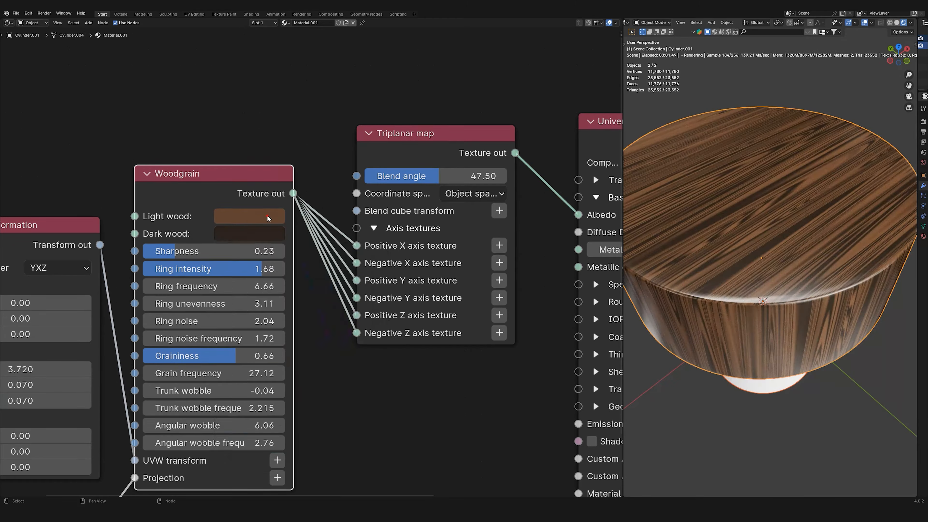
{"action": "left_click", "coordinate": [255, 216]}
{"action": "left_click_drag", "start_coordinate": [371, 321], "coordinate": [373, 324]}
Expose the Universal material's geometry properties and connect the Triplanar map output to Bump
{"action": "middle_click_drag", "start_coordinate": [829, 205], "coordinate": [791, 202]}
{"action": "scroll", "coordinate": [313, 206], "scroll_direction": "down", "scroll_amount": 6}
{"action": "scroll", "coordinate": [310, 208], "scroll_direction": "down", "scroll_amount": 5}
{"action": "middle_click_drag", "start_coordinate": [311, 207], "coordinate": [208, 183]}
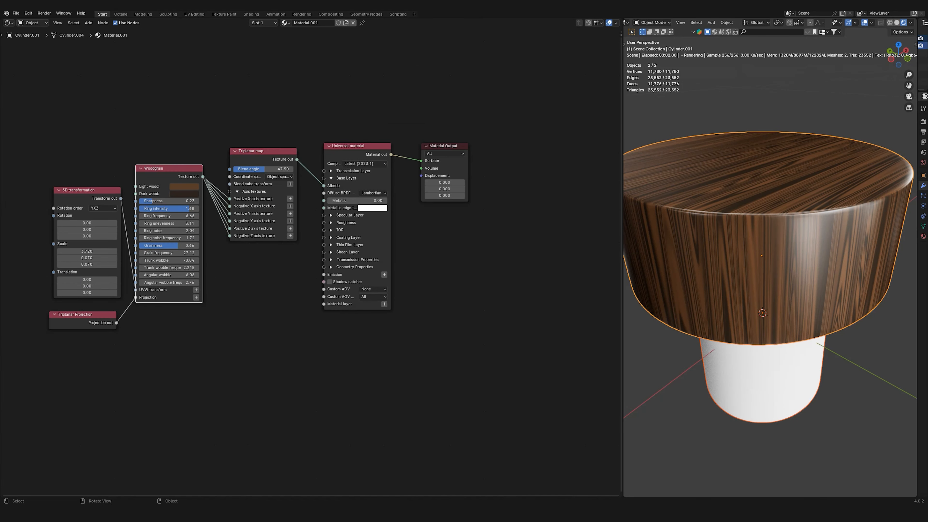
{"action": "scroll", "coordinate": [263, 210], "scroll_direction": "up", "scroll_amount": 7}
{"action": "left_click_drag", "start_coordinate": [259, 110], "coordinate": [233, 138]}
{"action": "scroll", "coordinate": [233, 139], "scroll_direction": "down", "scroll_amount": 3}
{"action": "left_click_drag", "start_coordinate": [35, 110], "coordinate": [387, 340]}
{"action": "scroll", "coordinate": [428, 202], "scroll_direction": "up", "scroll_amount": 3}
{"action": "left_click_drag", "start_coordinate": [380, 133], "coordinate": [497, 295]}
{"action": "left_click", "coordinate": [510, 283]}
Set the wood material's bump height to 0.0001 and check the cap's surface
{"action": "middle_click_drag", "start_coordinate": [785, 226], "coordinate": [778, 299]}
{"action": "scroll", "coordinate": [562, 311], "scroll_direction": "up", "scroll_amount": 3}
{"action": "middle_click_drag", "start_coordinate": [563, 311], "coordinate": [401, 292]}
{"action": "double_click", "coordinate": [365, 291]}
{"action": "type", "text": "0.0001"}
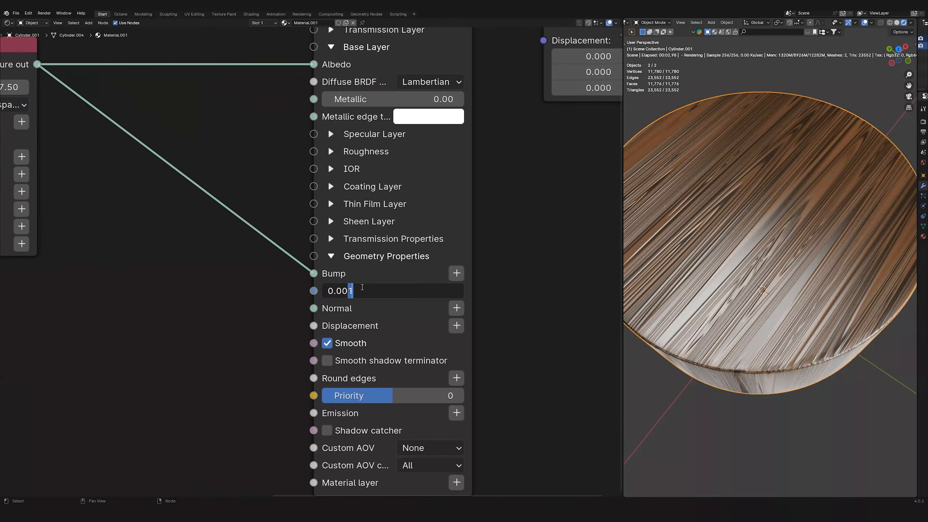
{"action": "key", "text": "Return"}
{"action": "middle_click_drag", "start_coordinate": [760, 252], "coordinate": [832, 231]}
Try bump heights of 0.00025 and 0.0002 on the wood material
{"action": "double_click", "coordinate": [368, 291]}
{"action": "type", "text": "0.0003"}
{"action": "key", "text": "Return"}
{"action": "middle_click_drag", "start_coordinate": [800, 366], "coordinate": [797, 290]}
{"action": "double_click", "coordinate": [365, 291]}
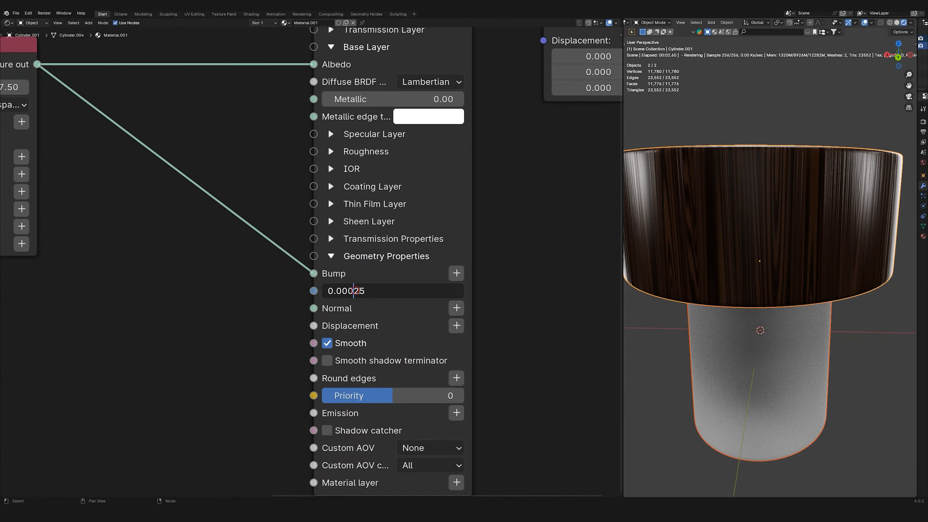
{"action": "type", "text": "0.0002"}
{"action": "key", "text": "Return"}
{"action": "middle_click_drag", "start_coordinate": [770, 176], "coordinate": [679, 247]}
Set the wood material's roughness to 0.33 and its bump height to 0.001
{"action": "left_click", "coordinate": [330, 151]}
{"action": "double_click", "coordinate": [365, 360]}
{"action": "type", "text": "0.001"}
{"action": "key", "text": "Return"}
{"action": "middle_click_drag", "start_coordinate": [814, 164], "coordinate": [818, 234]}
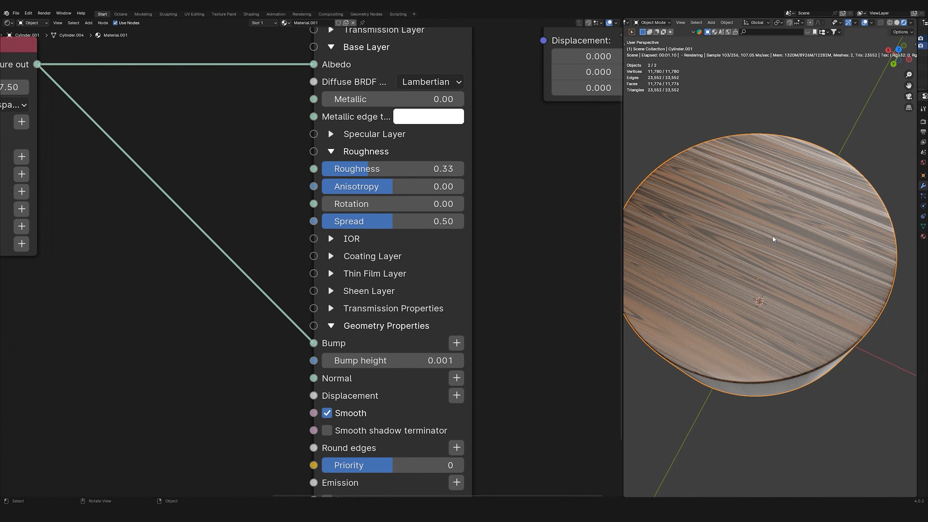
Replace the node editor with the UV Editor and show the cap's UVs in Edit Mode with selection sync enabled
{"action": "left_click", "coordinate": [12, 24]}
{"action": "left_click", "coordinate": [24, 61]}
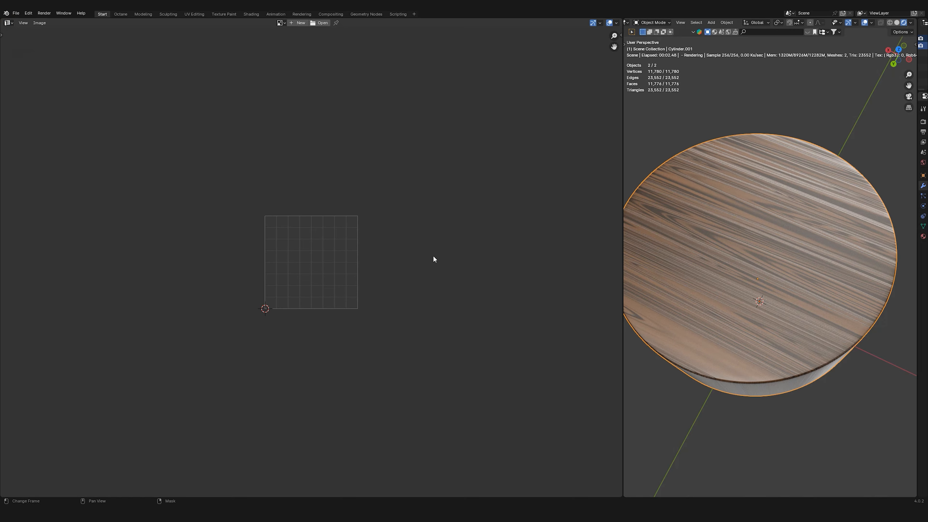
{"action": "key", "text": "Tab"}
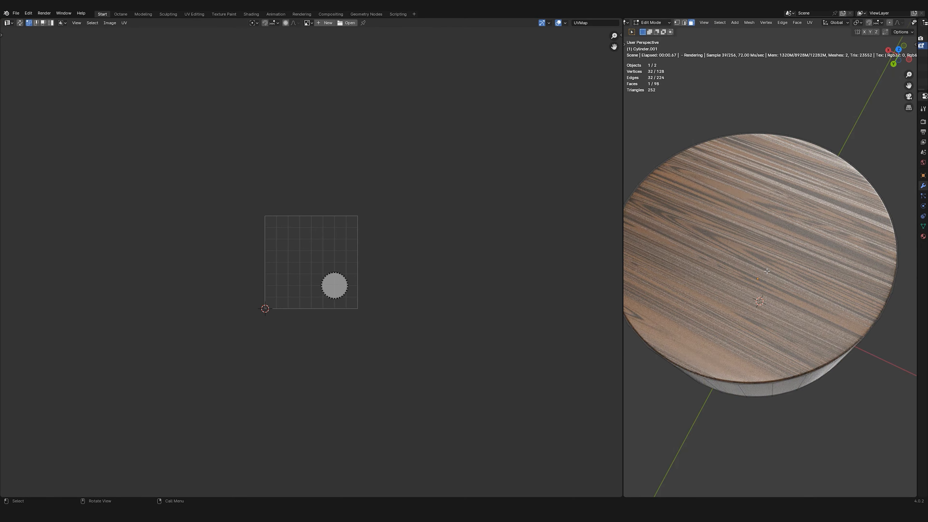
{"action": "middle_click_drag", "start_coordinate": [730, 269], "coordinate": [697, 281]}
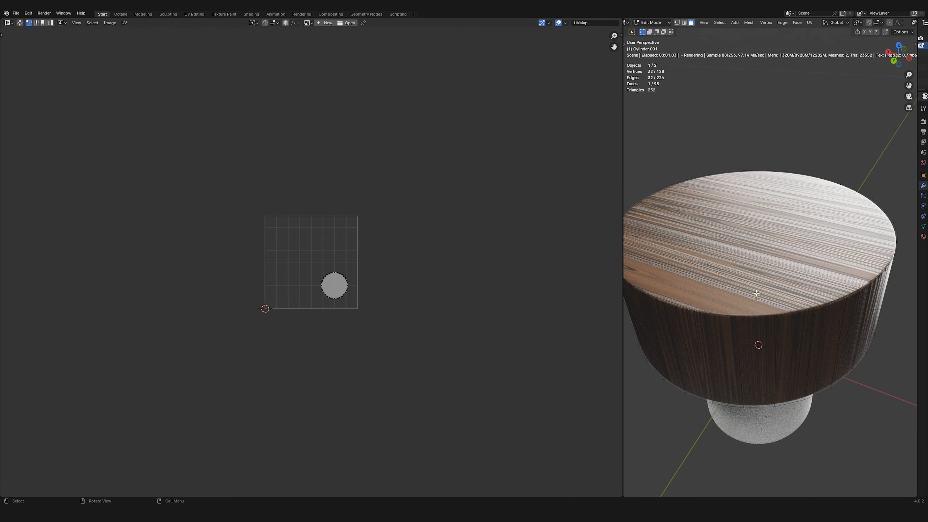
{"action": "left_click", "coordinate": [20, 23]}
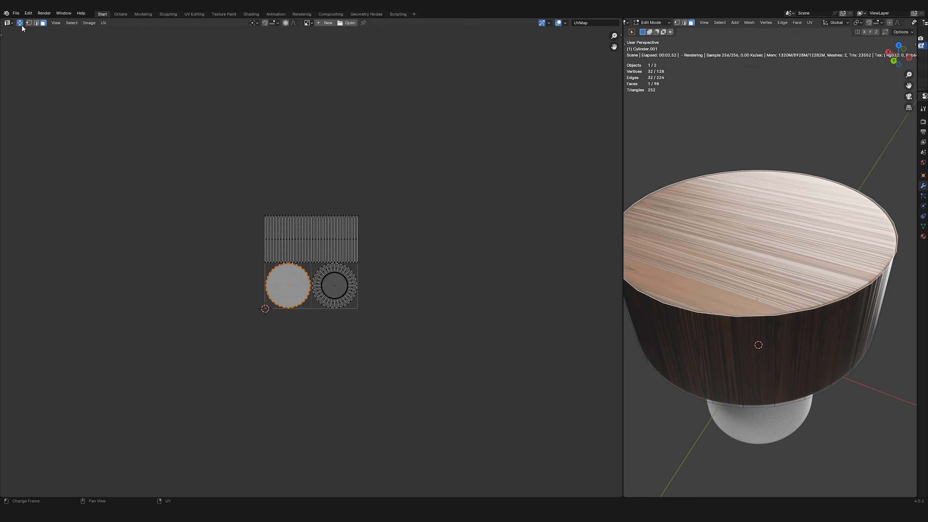
{"action": "scroll", "coordinate": [275, 227], "scroll_direction": "up", "scroll_amount": 3}
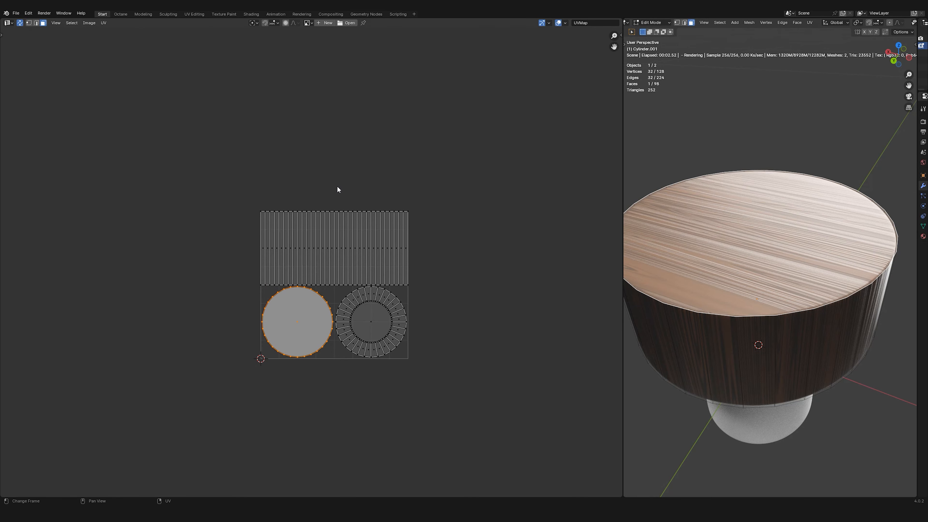
Invert the selection, shrink all UVs except the top face's and move them to the UV square's upper-right corner
{"action": "key", "text": "ctrl+i"}
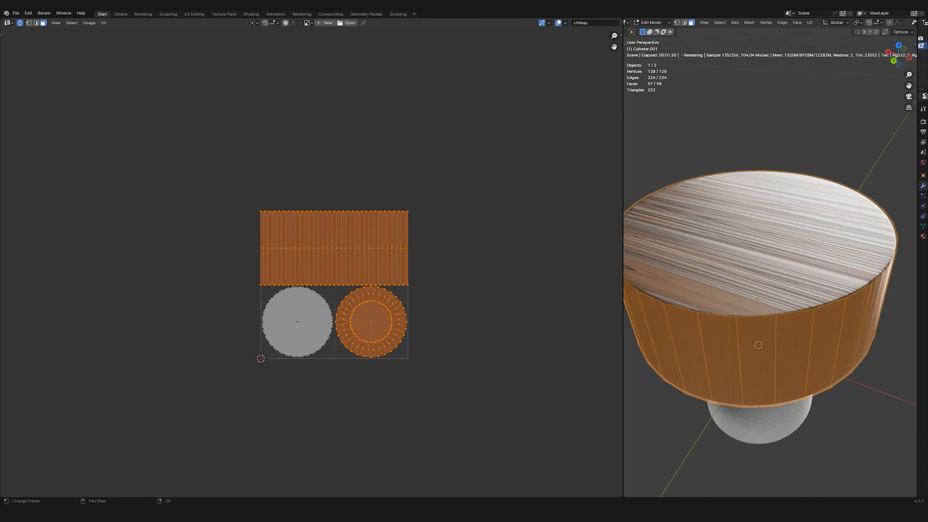
{"action": "key", "text": "s"}
{"action": "left_click", "coordinate": [345, 289]}
{"action": "key", "text": "g"}
{"action": "left_click", "coordinate": [407, 226]}
{"action": "middle_click_drag", "start_coordinate": [748, 234], "coordinate": [748, 282]}
Select the top face's round UV island, scale it up and reposition it within the UV square
{"action": "left_click", "coordinate": [291, 307]}
{"action": "key", "text": "s"}
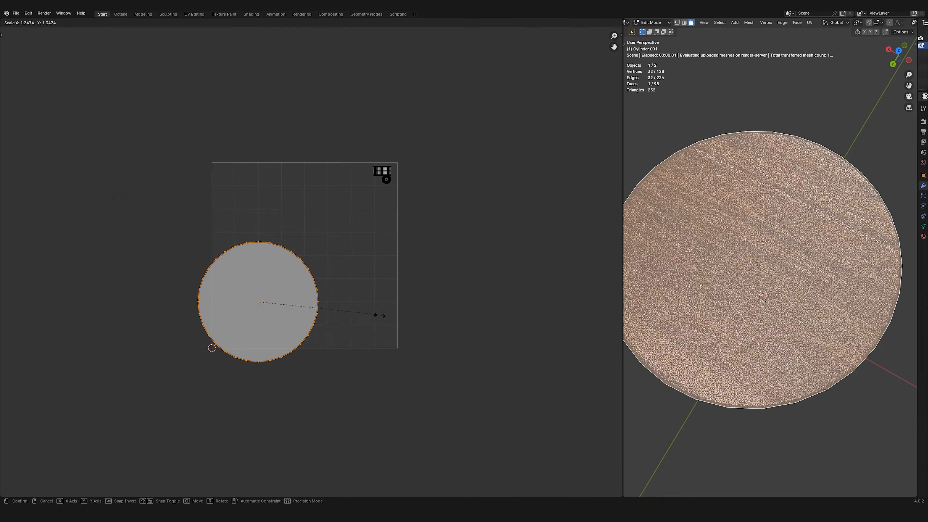
{"action": "left_click", "coordinate": [426, 323]}
{"action": "key", "text": "g"}
{"action": "left_click", "coordinate": [473, 277]}
{"action": "key", "text": "s"}
{"action": "left_click", "coordinate": [507, 285]}
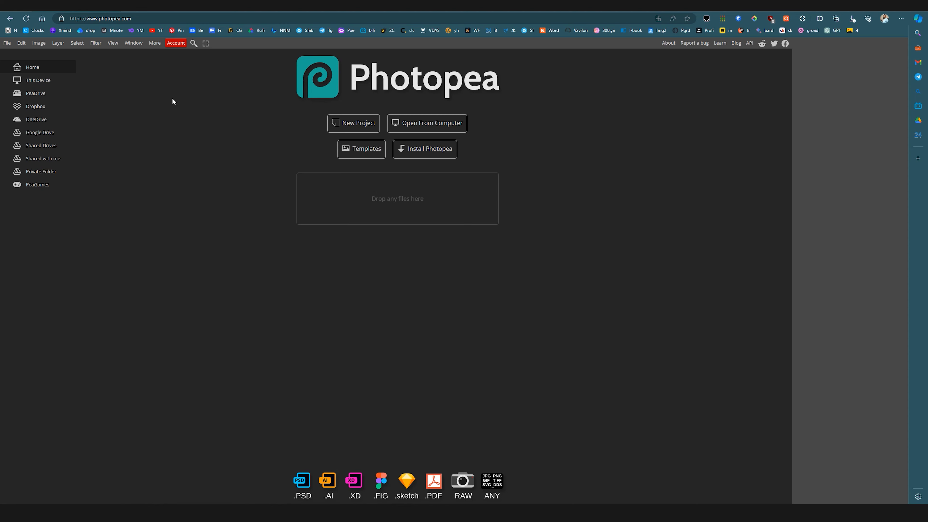
Create a new 2048 × 2048 pixel Photopea project named lOGO with a white background
{"action": "left_click", "coordinate": [360, 124]}
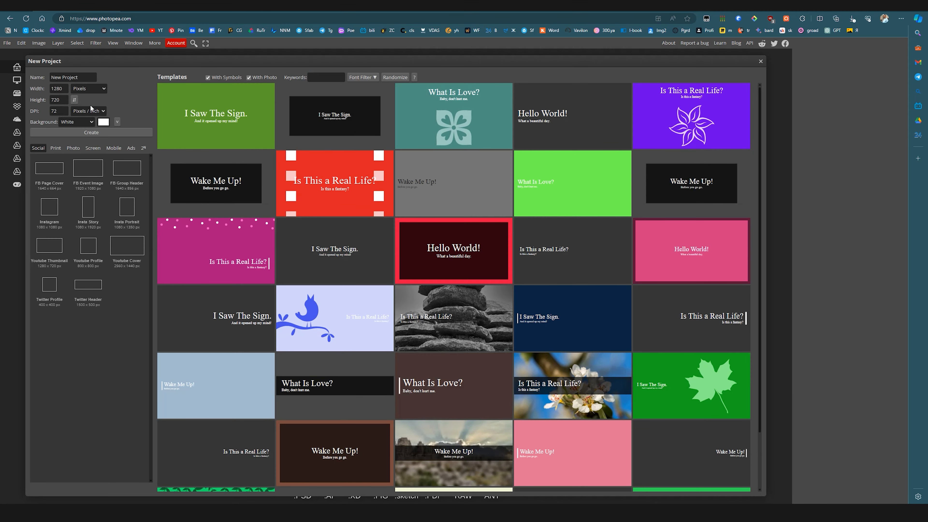
{"action": "left_click_drag", "start_coordinate": [63, 89], "coordinate": [49, 89]}
{"action": "type", "text": "204"}
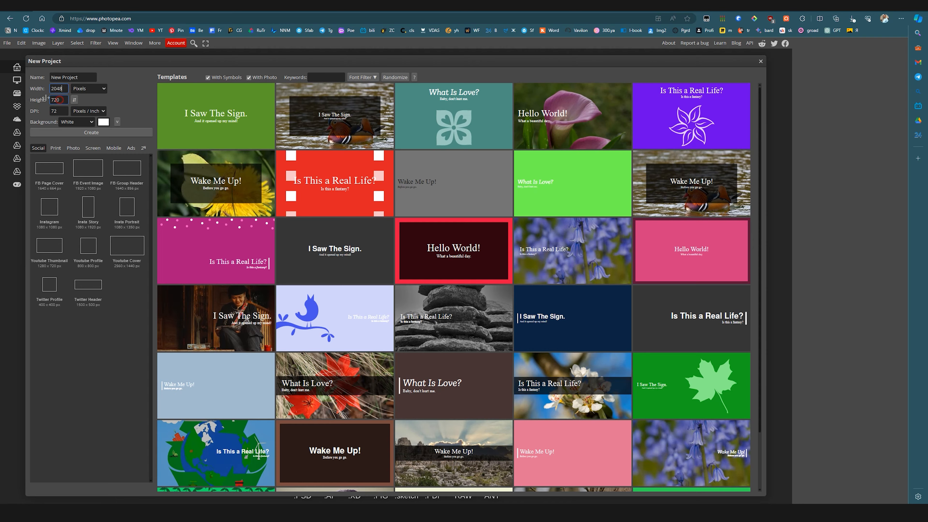
{"action": "left_click_drag", "start_coordinate": [60, 100], "coordinate": [46, 98]}
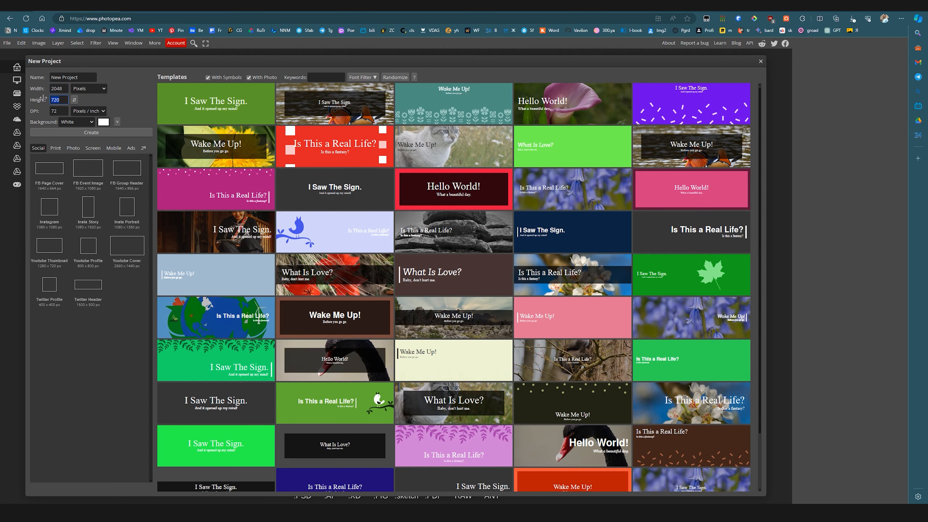
{"action": "type", "text": "2048"}
{"action": "left_click", "coordinate": [59, 76]}
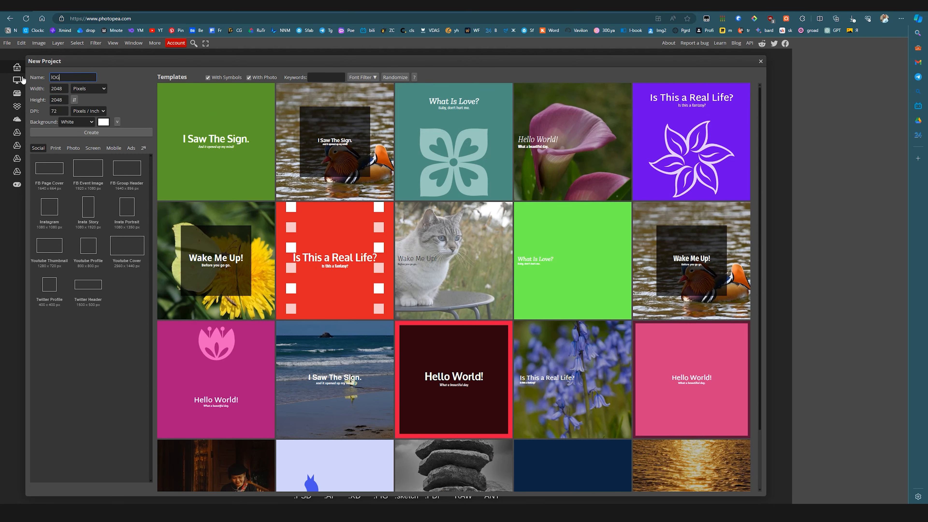
{"action": "left_click", "coordinate": [99, 134]}
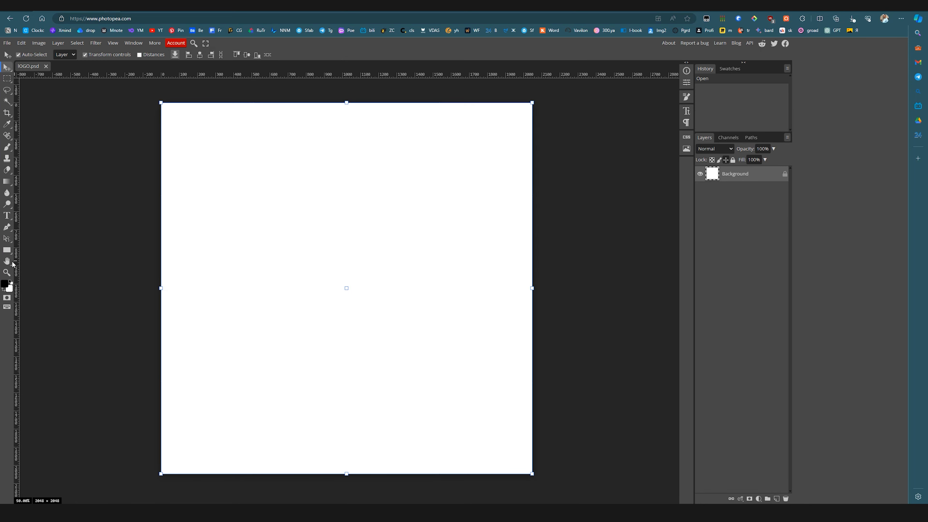
Find the yin-yang custom shape by searching for "IN" and draw it in black across most of the white canvas
{"action": "right_click", "coordinate": [8, 253]}
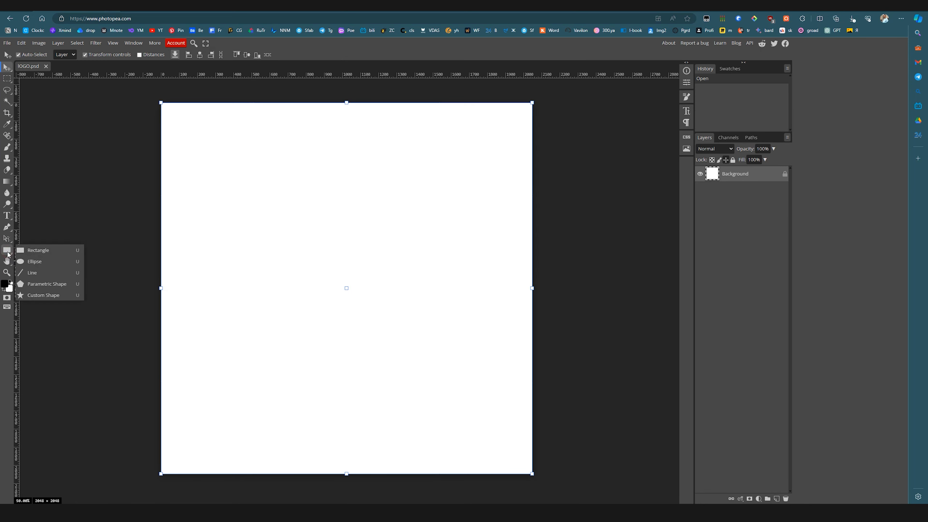
{"action": "left_click", "coordinate": [43, 296]}
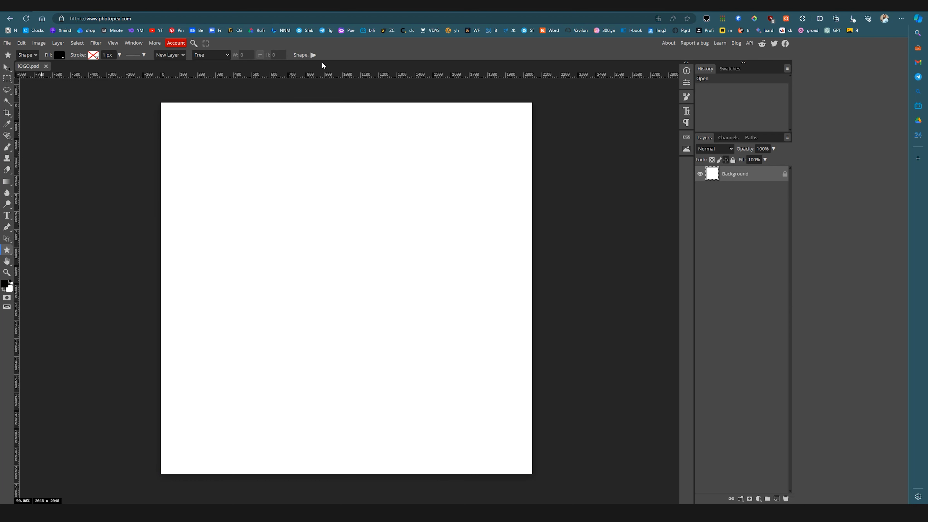
{"action": "left_click", "coordinate": [313, 55]}
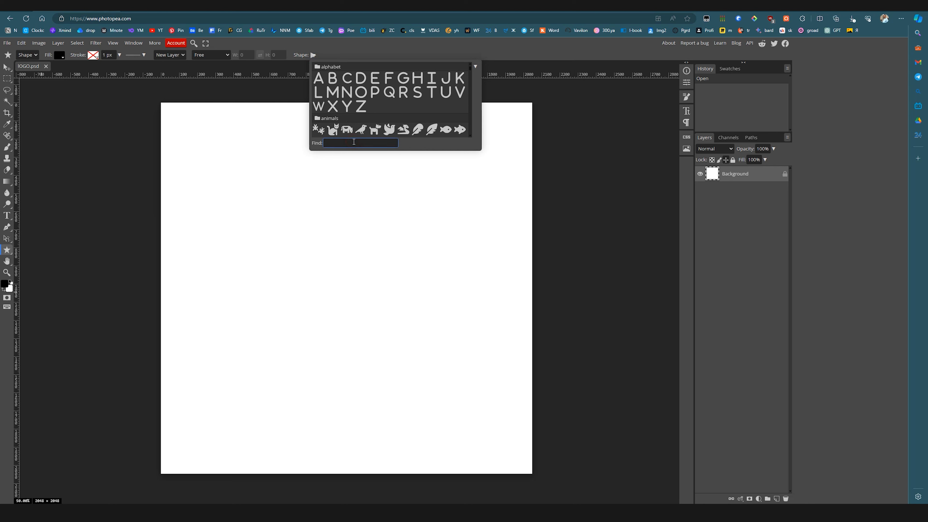
{"action": "type", "text": "IN"}
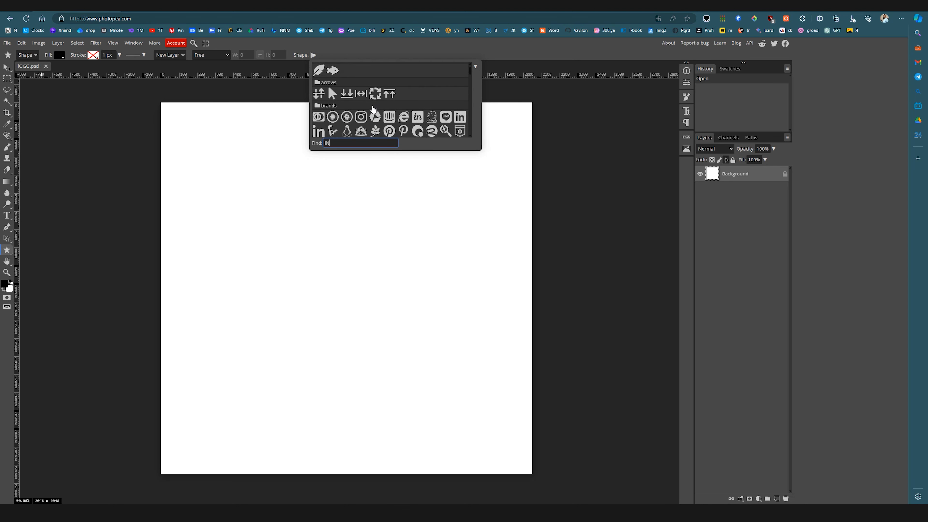
{"action": "scroll", "coordinate": [372, 109], "scroll_direction": "down", "scroll_amount": 10}
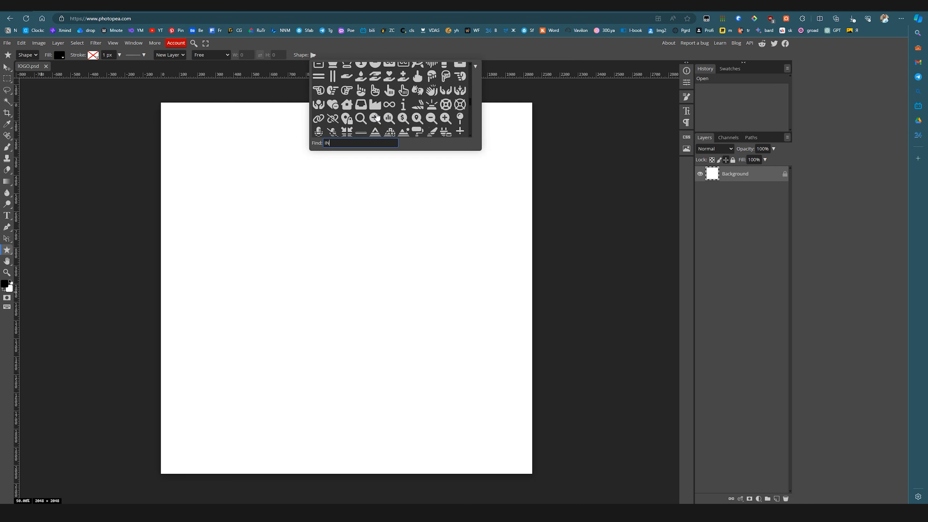
{"action": "scroll", "coordinate": [377, 113], "scroll_direction": "up", "scroll_amount": 1}
{"action": "scroll", "coordinate": [372, 114], "scroll_direction": "down", "scroll_amount": 1}
{"action": "left_click", "coordinate": [348, 94]}
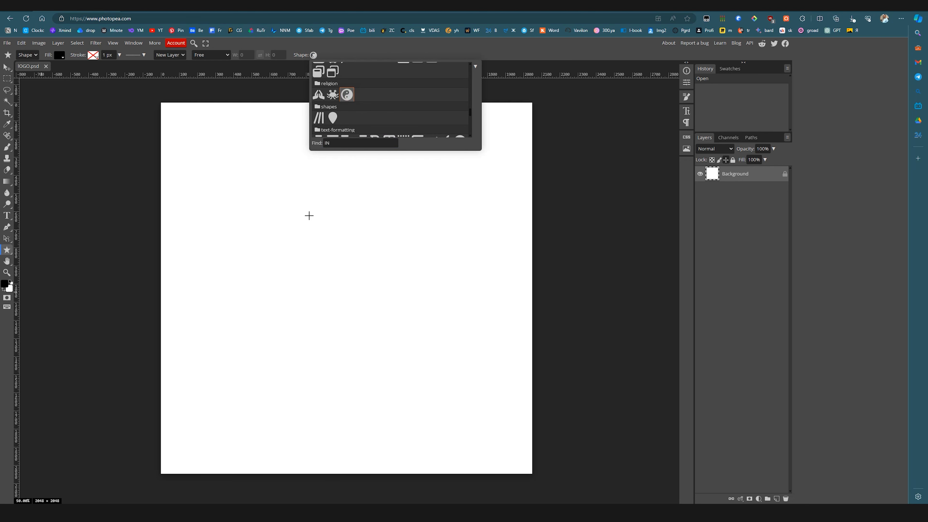
{"action": "left_click_drag", "start_coordinate": [240, 167], "coordinate": [512, 452]}
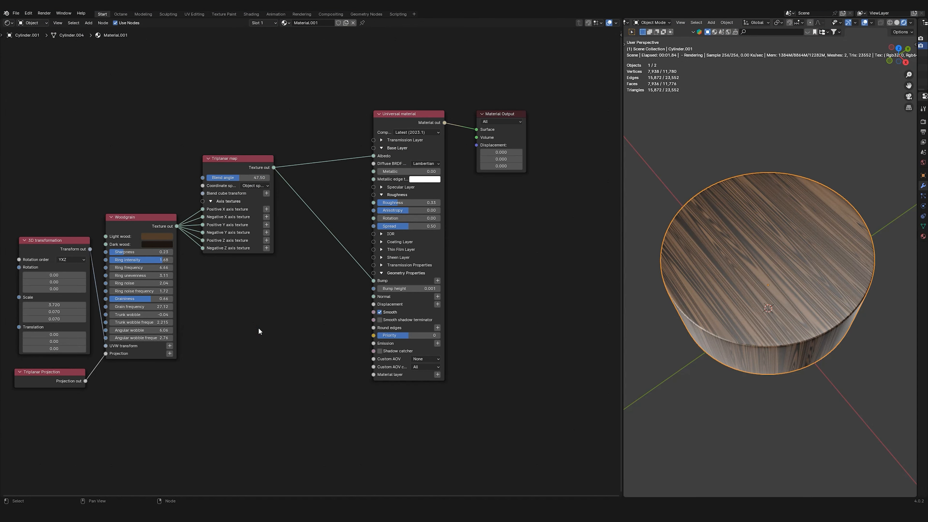
In Blender, add an RGB image node with lOGO.png below the Triplanar map and connect it to the Universal material's Albedo
{"action": "key", "text": "shift+a"}
{"action": "mouse_move", "coordinate": [254, 456]}
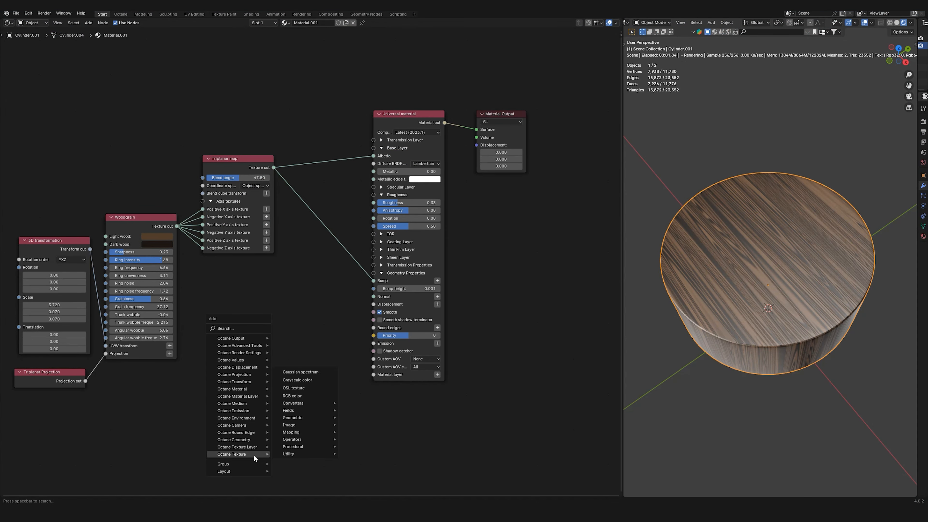
{"action": "mouse_move", "coordinate": [303, 432]}
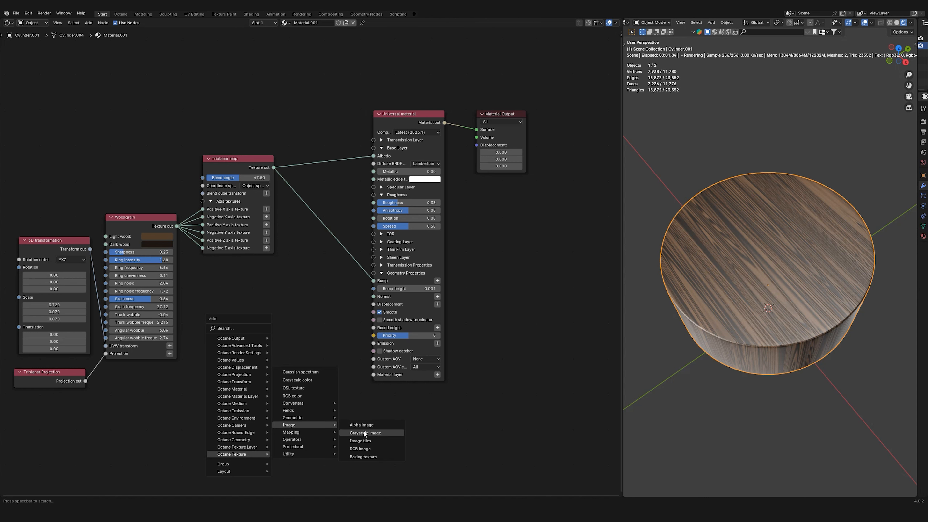
{"action": "left_click", "coordinate": [363, 447]}
{"action": "left_click", "coordinate": [259, 328]}
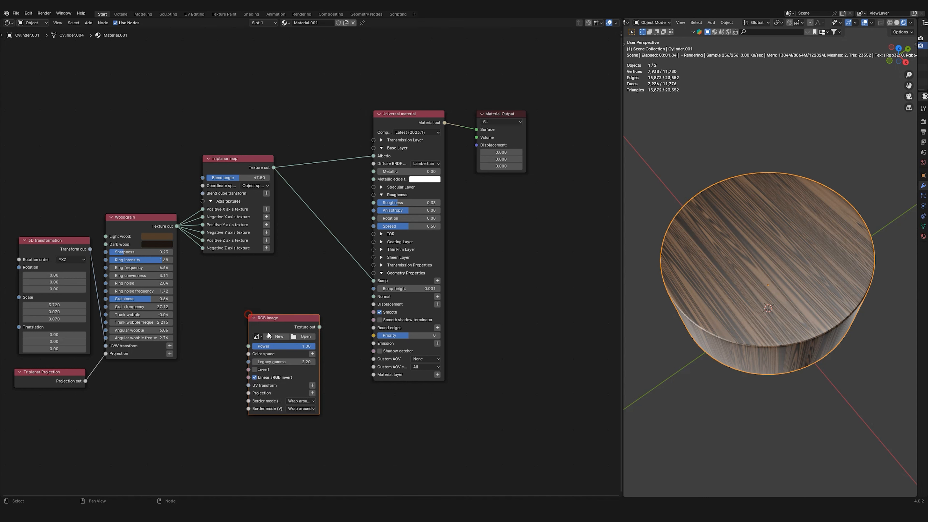
{"action": "left_click_drag", "start_coordinate": [267, 333], "coordinate": [237, 169]}
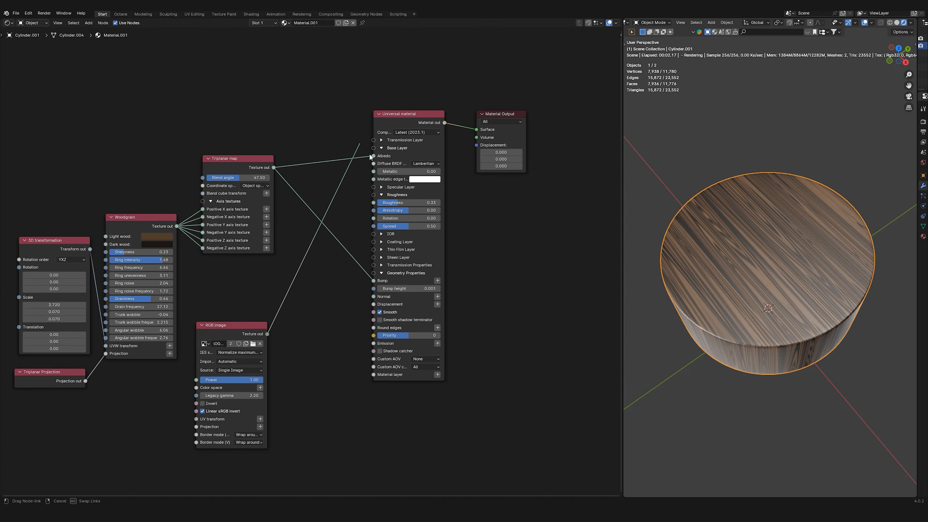
{"action": "left_click_drag", "start_coordinate": [369, 154], "coordinate": [374, 156]}
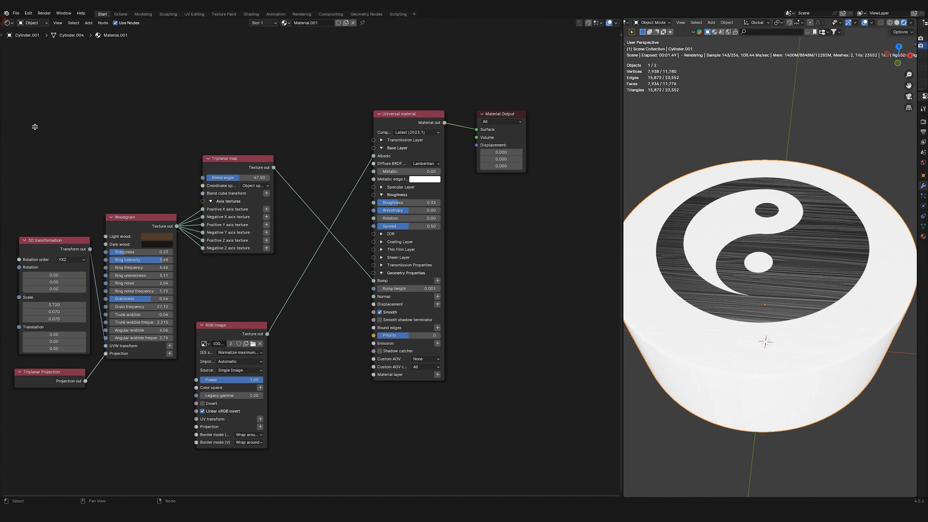
Split the node editor, turn the new area into an image editor and show the logo image with the cap in Edit Mode
{"action": "left_click_drag", "start_coordinate": [25, 91], "coordinate": [43, 215]}
{"action": "left_click", "coordinate": [8, 23]}
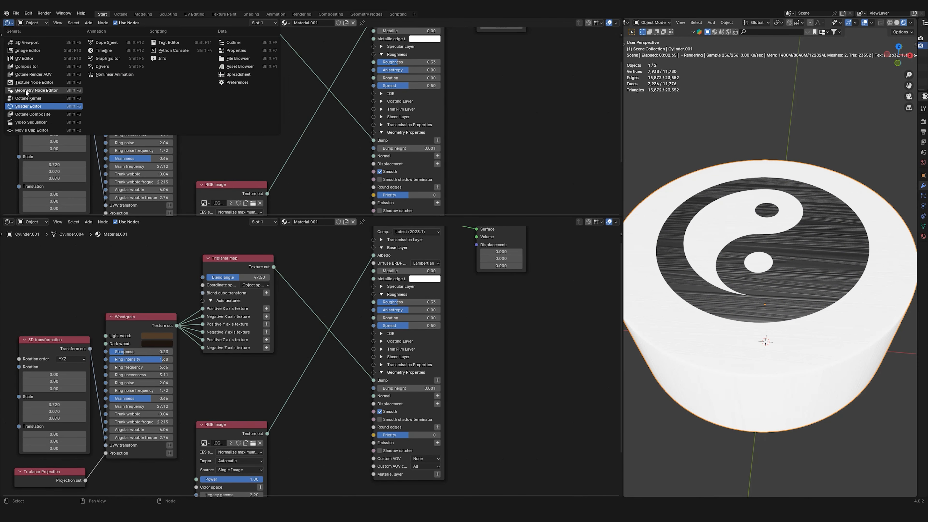
{"action": "left_click", "coordinate": [28, 51]}
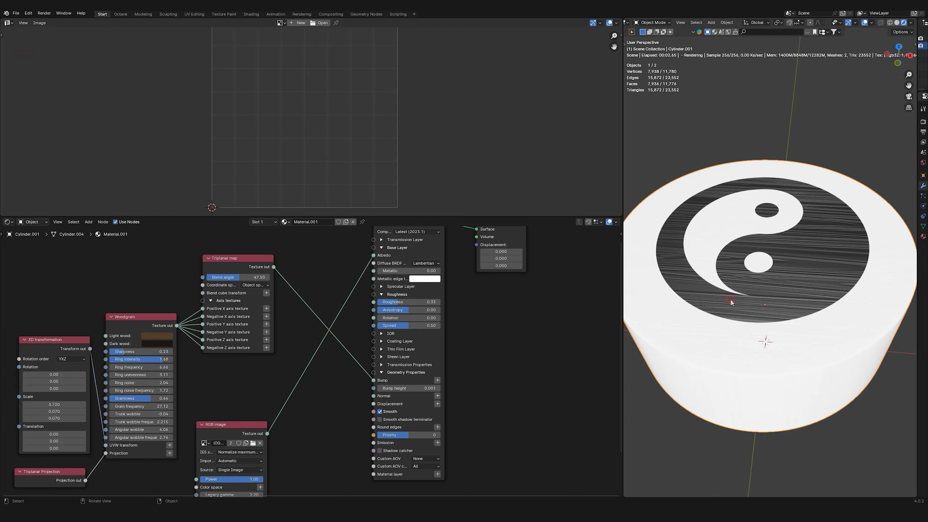
{"action": "key", "text": "Tab"}
{"action": "left_click_drag", "start_coordinate": [425, 215], "coordinate": [405, 295]}
{"action": "left_click", "coordinate": [311, 22]}
{"action": "left_click", "coordinate": [324, 45]}
Scale the top face's UVs down to fit the logo, leave Edit Mode and close the extra editor area
{"action": "scroll", "coordinate": [413, 161], "scroll_direction": "down", "scroll_amount": 9}
{"action": "key", "text": "s"}
{"action": "left_click", "coordinate": [448, 203]}
{"action": "key", "text": "Tab"}
{"action": "middle_click_drag", "start_coordinate": [693, 205], "coordinate": [702, 226]}
{"action": "left_click_drag", "start_coordinate": [2, 297], "coordinate": [236, 252]}
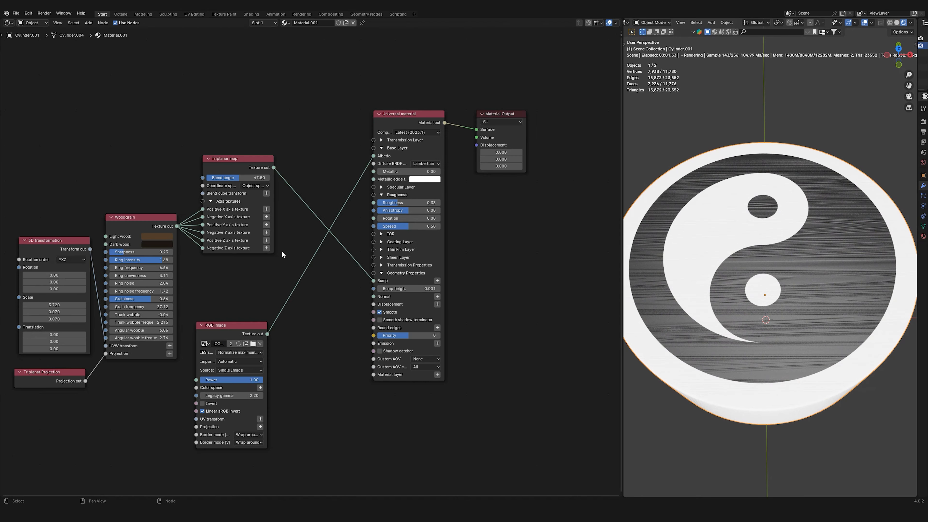
Add a Mix texture node above the Triplanar map and link the Triplanar map's wood texture to its first texture input
{"action": "left_click_drag", "start_coordinate": [227, 325], "coordinate": [228, 311]}
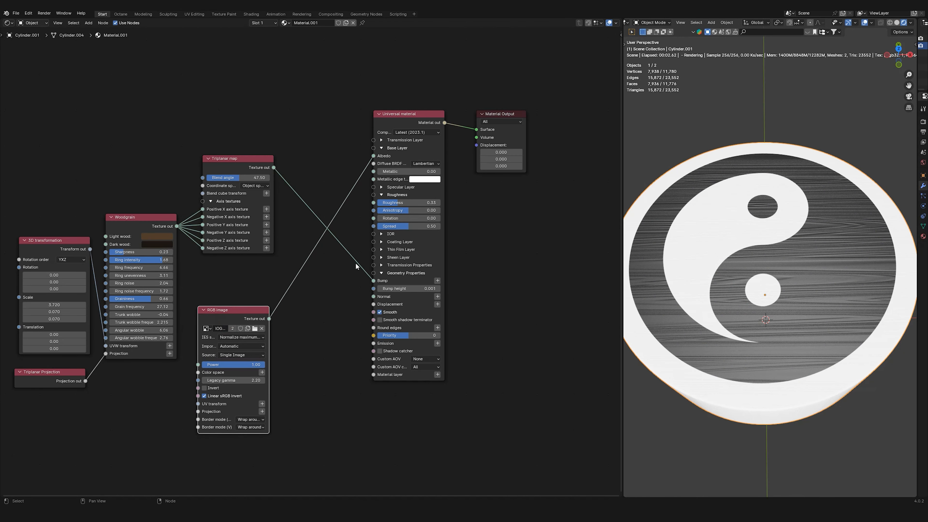
{"action": "left_click", "coordinate": [239, 173]}
{"action": "left_click", "coordinate": [235, 310]}
{"action": "key", "text": "shift+a"}
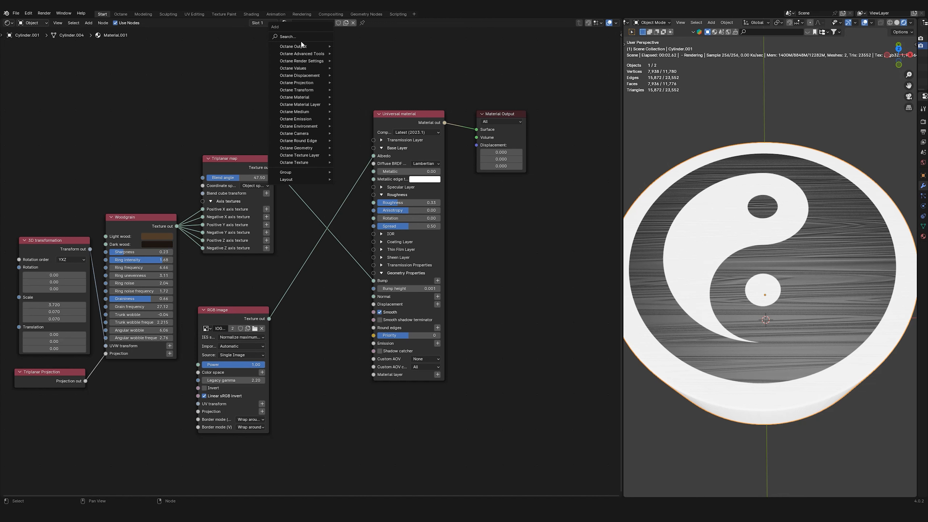
{"action": "left_click", "coordinate": [301, 37]}
{"action": "type", "text": "MI"}
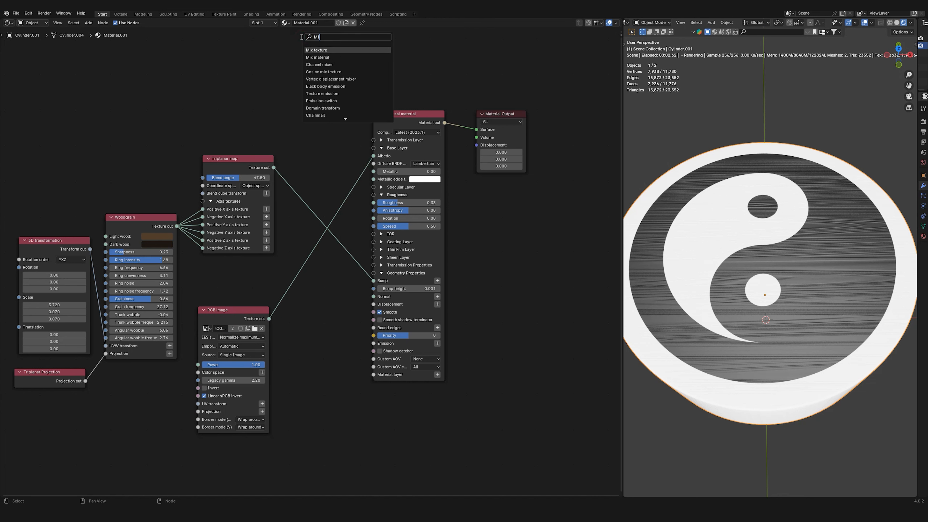
{"action": "type", "text": "X"}
{"action": "left_click", "coordinate": [320, 50]}
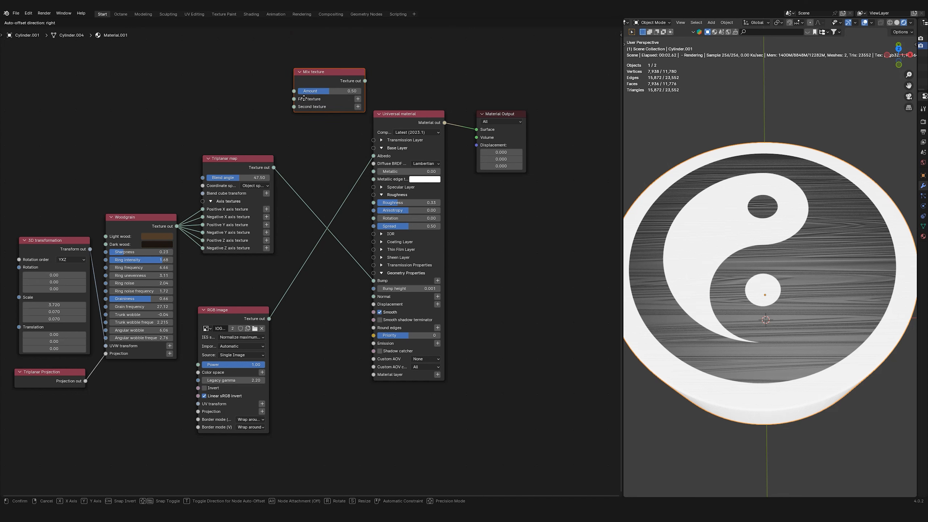
{"action": "left_click", "coordinate": [286, 146]}
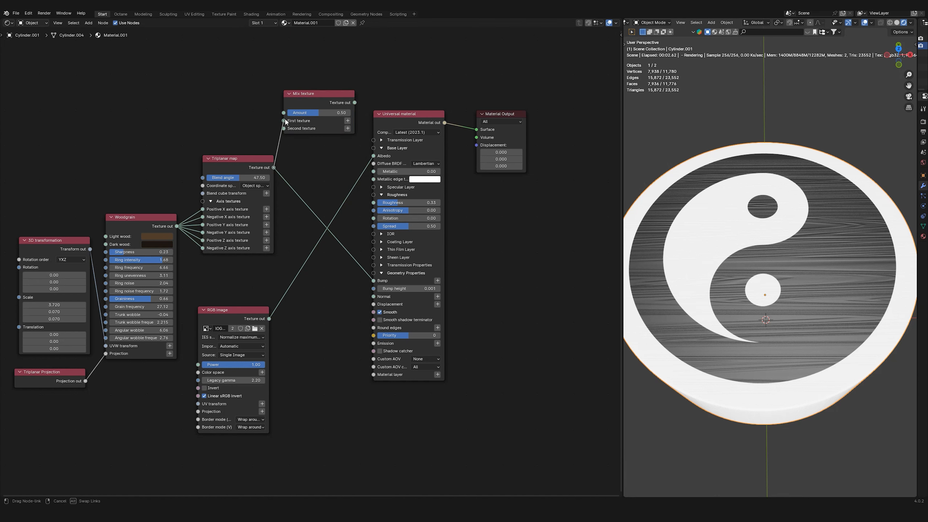
Connect the Mix texture to Albedo and place a Color correction node with gamma 2 between the Triplanar map and the first texture input
{"action": "left_click_drag", "start_coordinate": [309, 94], "coordinate": [373, 156]}
{"action": "left_click_drag", "start_coordinate": [343, 109], "coordinate": [341, 129]}
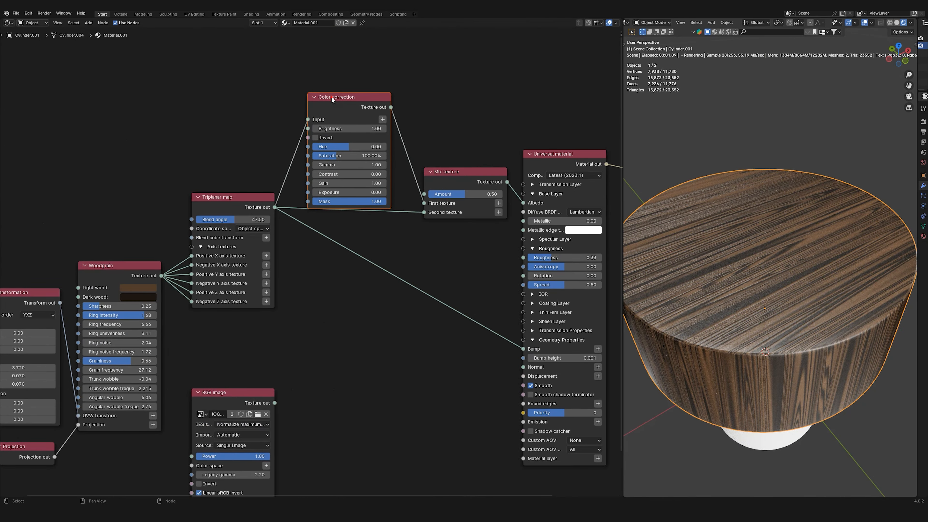
{"action": "left_click_drag", "start_coordinate": [331, 96], "coordinate": [326, 72]}
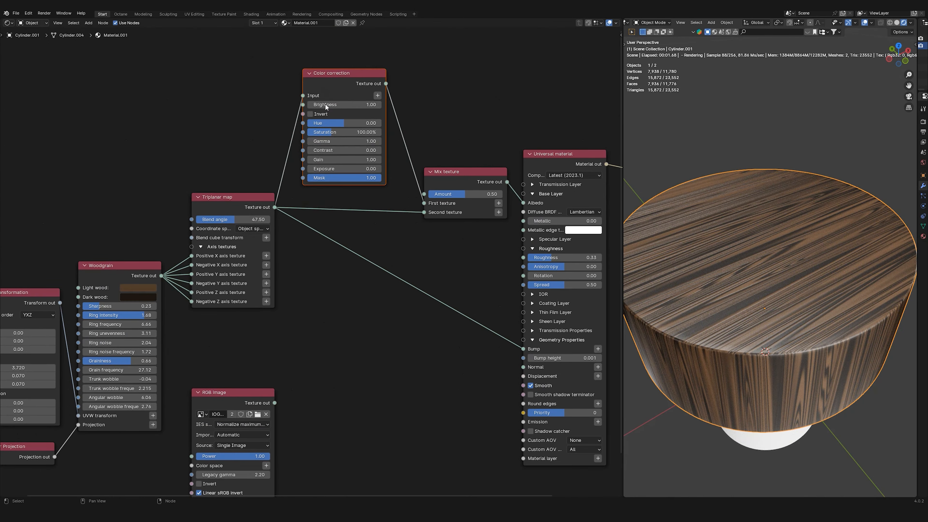
{"action": "left_click", "coordinate": [335, 141]}
{"action": "type", "text": "2"}
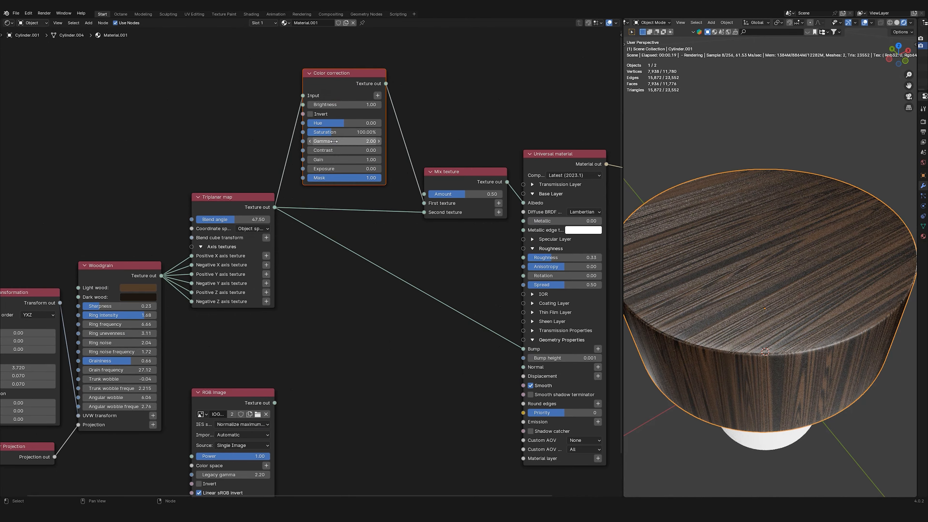
{"action": "key", "text": "Return"}
Try the Mix texture's amount at 0.00 to preview the color-corrected wood alone, and restore it to 0.50
{"action": "left_click_drag", "start_coordinate": [466, 196], "coordinate": [420, 196]}
{"action": "middle_click_drag", "start_coordinate": [849, 295], "coordinate": [827, 283]}
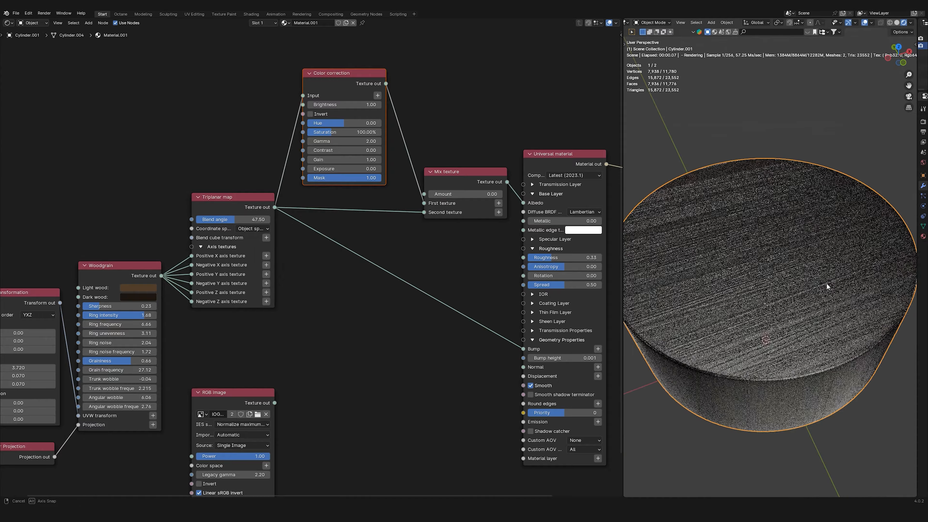
{"action": "left_click_drag", "start_coordinate": [429, 194], "coordinate": [404, 185]}
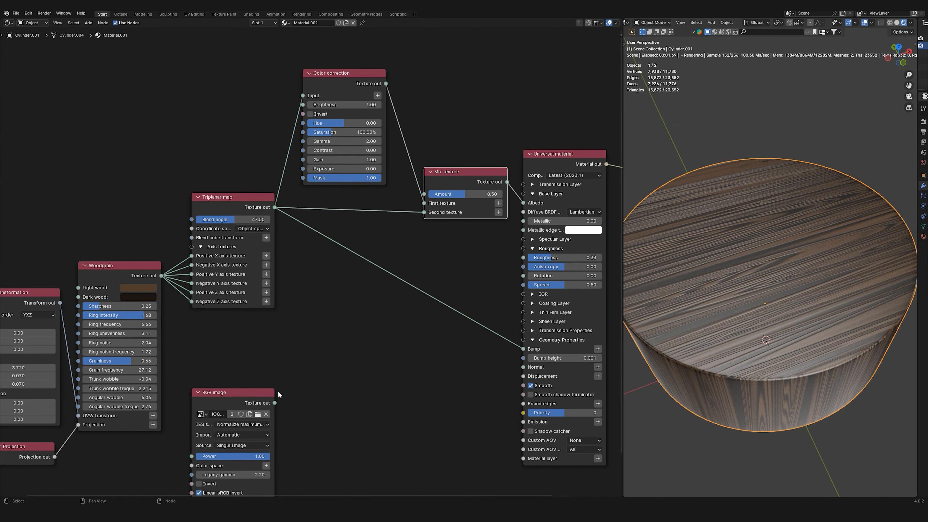
Connect the logo's RGB image node to the Mix texture's Amount and check the yin-yang pattern on the cap
{"action": "left_click_drag", "start_coordinate": [274, 403], "coordinate": [423, 194]}
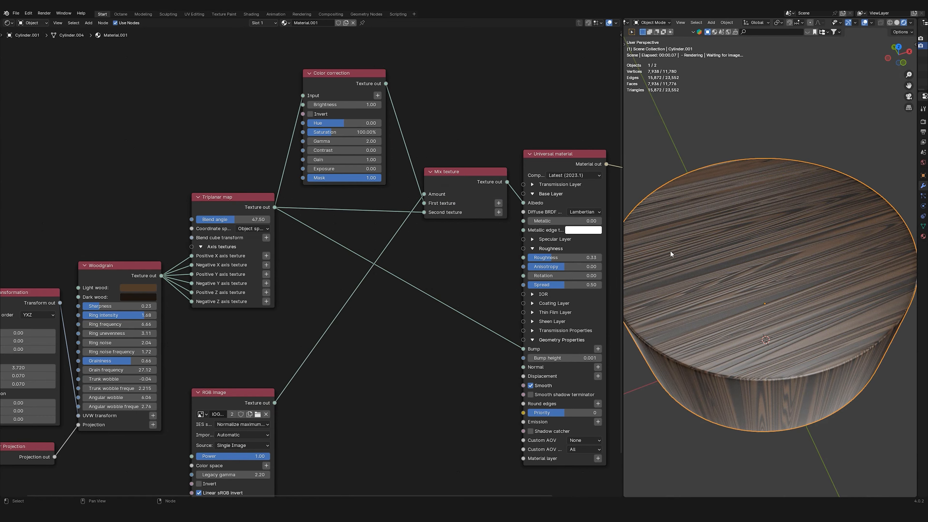
{"action": "middle_click_drag", "start_coordinate": [683, 268], "coordinate": [809, 251]}
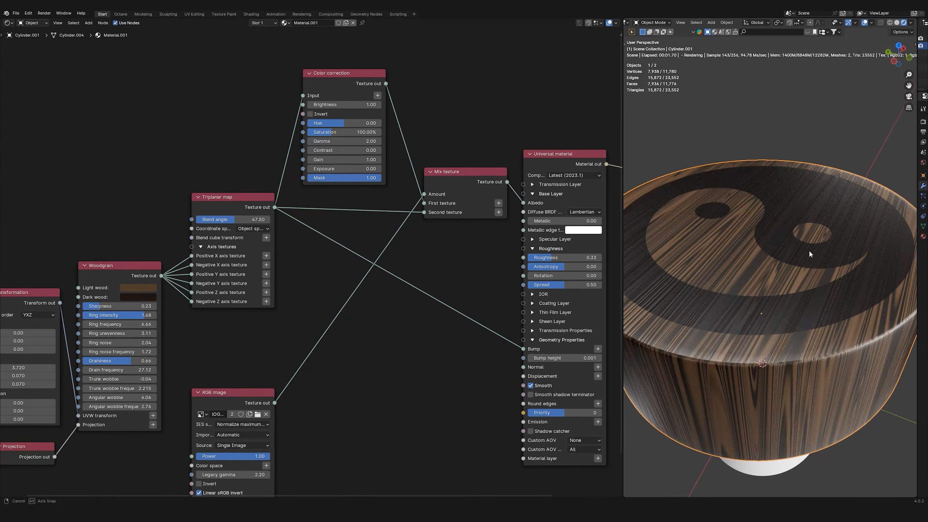
Add a Texture displacement node beside the RGB image node and set its level of detail to 2048x2048
{"action": "key", "text": "Home"}
{"action": "key", "text": "shift+a"}
{"action": "type", "text": "disp"}
{"action": "key", "text": "Return"}
{"action": "left_click", "coordinate": [391, 289]}
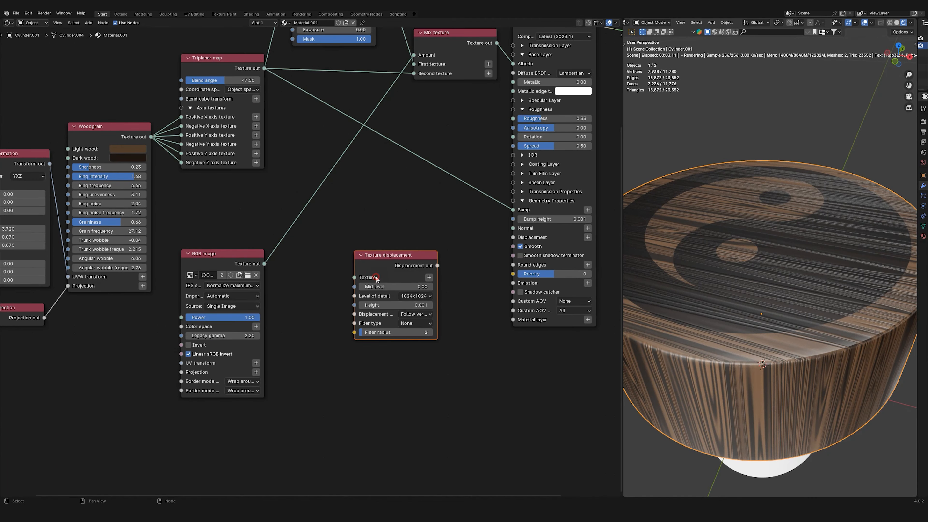
{"action": "scroll", "coordinate": [366, 289], "scroll_direction": "up", "scroll_amount": 2}
{"action": "left_click", "coordinate": [426, 296]}
{"action": "left_click", "coordinate": [426, 340]}
Feed the logo image through the Texture displacement node into the material's Displacement input and set its mid level to 1.00
{"action": "left_click_drag", "start_coordinate": [250, 259], "coordinate": [354, 275]}
{"action": "left_click_drag", "start_coordinate": [452, 261], "coordinate": [540, 228]}
{"action": "middle_click_drag", "start_coordinate": [774, 256], "coordinate": [840, 322]}
{"action": "left_click_drag", "start_coordinate": [917, 274], "coordinate": [879, 273]}
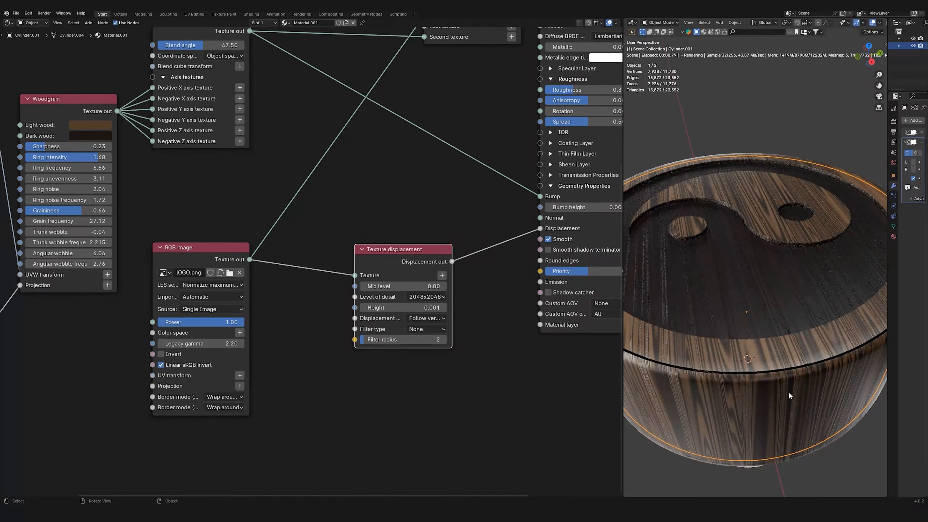
{"action": "left_click_drag", "start_coordinate": [367, 286], "coordinate": [446, 287]}
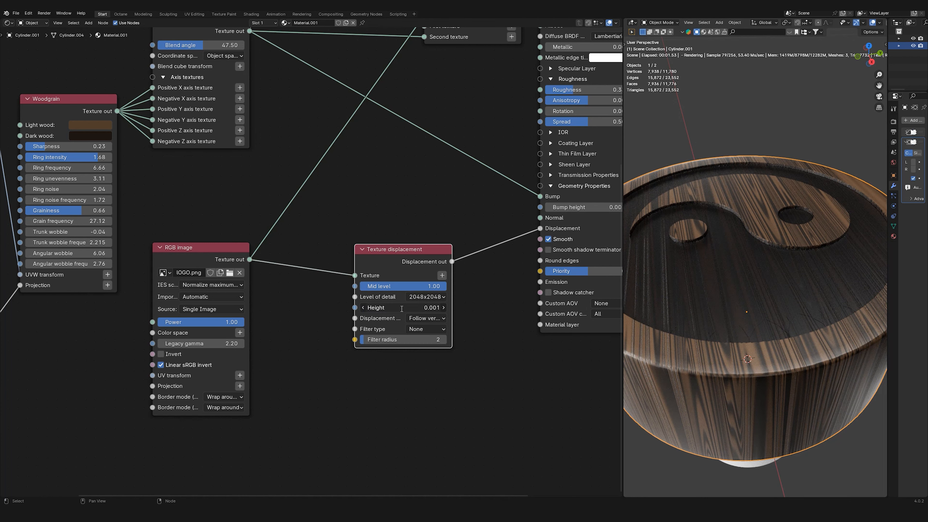
Lower the displacement's height below 0.001 and set its filter type to Gaussian with a filter radius of 11
{"action": "key", "text": "Return"}
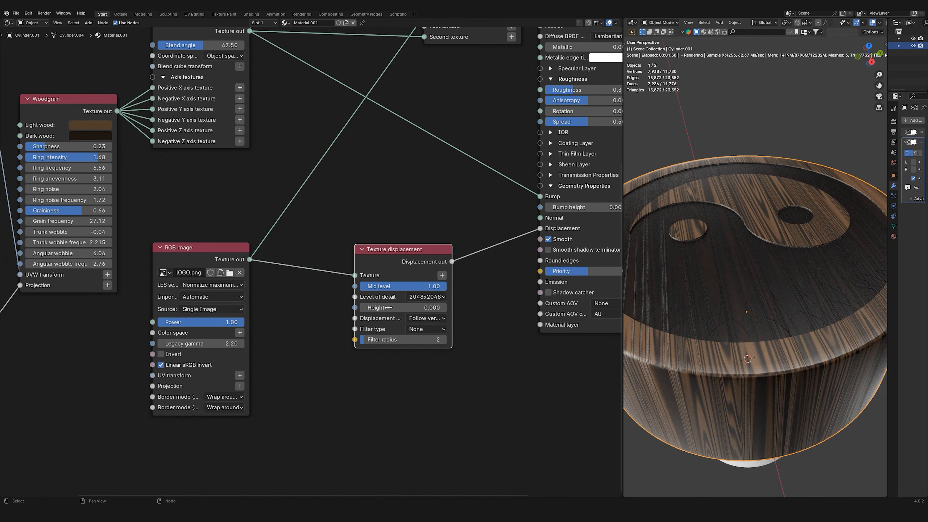
{"action": "scroll", "coordinate": [388, 308], "scroll_direction": "up", "scroll_amount": 3}
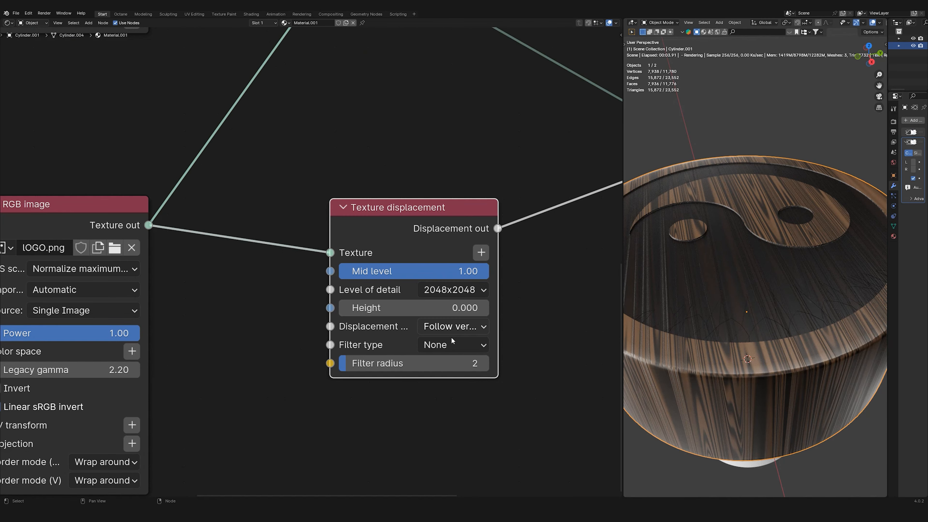
{"action": "left_click", "coordinate": [453, 344]}
{"action": "left_click", "coordinate": [445, 400]}
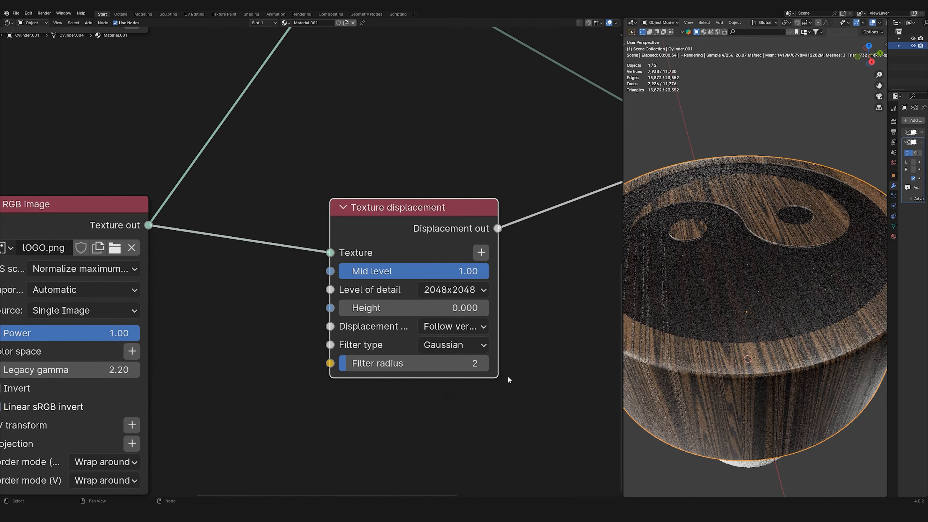
{"action": "left_click_drag", "start_coordinate": [416, 363], "coordinate": [453, 363]}
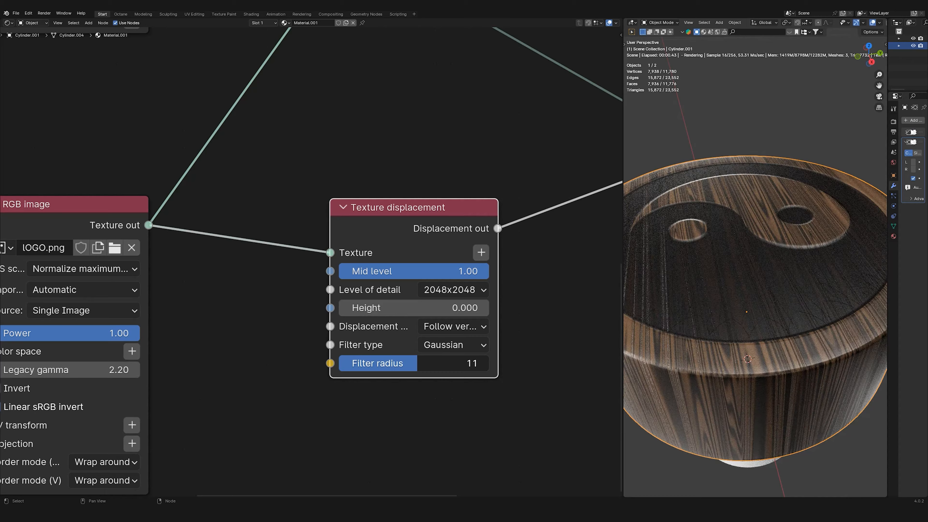
Inspect the engraved edges on the cap up close and reduce the displacement's filter radius to 5
{"action": "scroll", "coordinate": [810, 268], "scroll_direction": "up", "scroll_amount": 3}
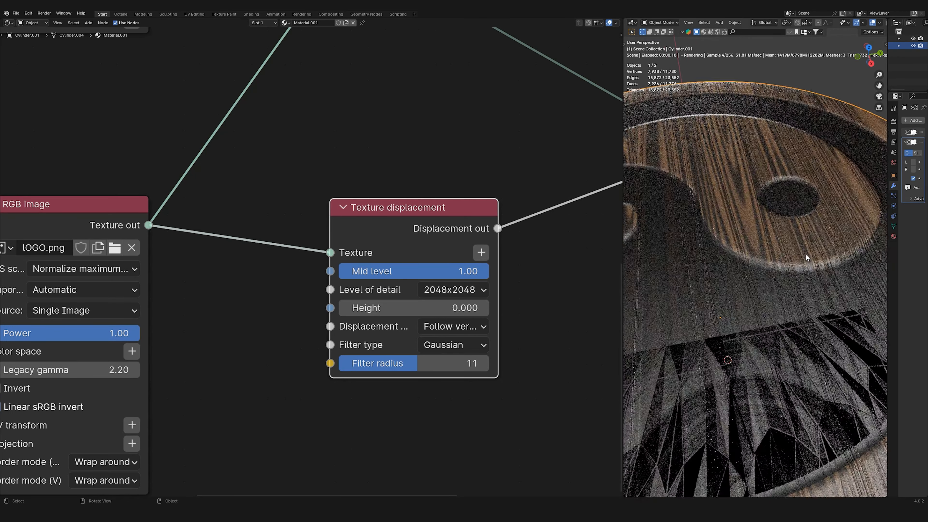
{"action": "middle_click_drag", "start_coordinate": [813, 264], "coordinate": [790, 211]}
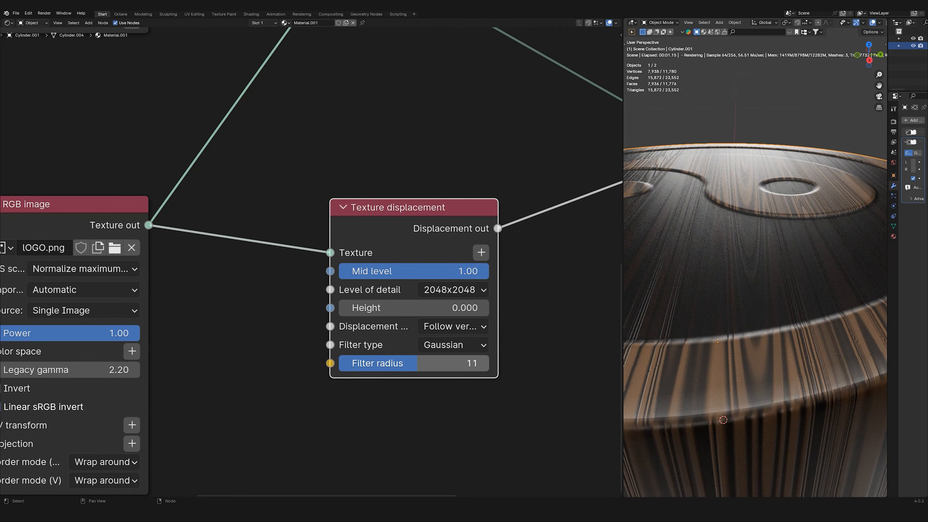
{"action": "left_click_drag", "start_coordinate": [416, 363], "coordinate": [369, 363]}
{"action": "middle_click_drag", "start_coordinate": [801, 237], "coordinate": [777, 375]}
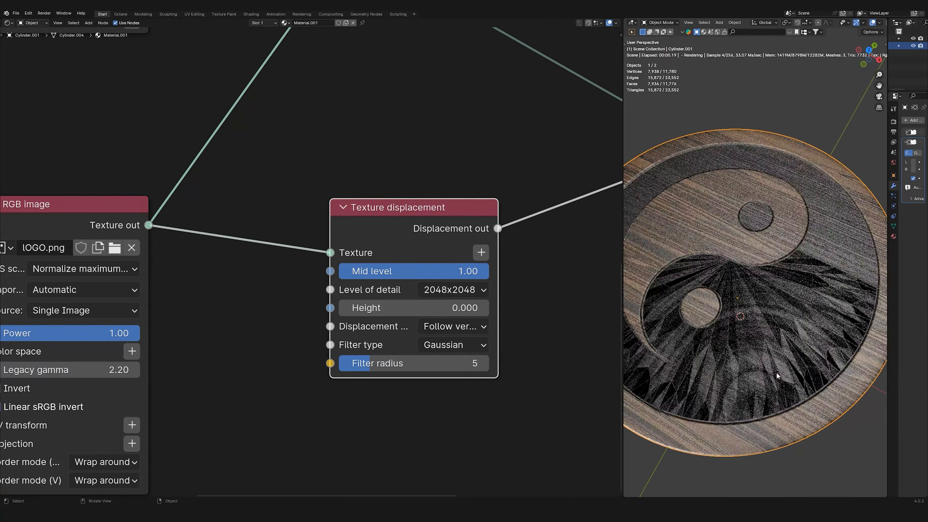
In Edit Mode, inset the cap's top face by about 0.43 cm and delete the inner face
{"action": "key", "text": "Tab"}
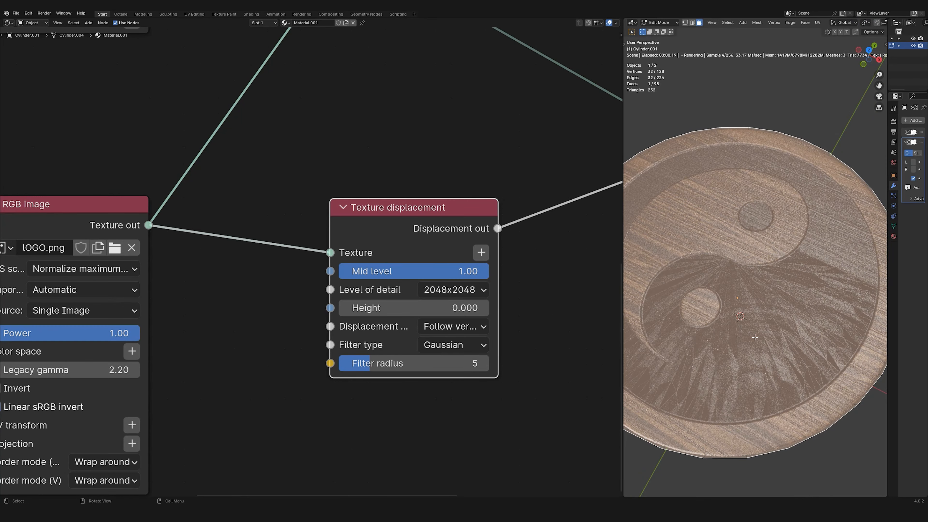
{"action": "middle_click_drag", "start_coordinate": [786, 253], "coordinate": [761, 239]}
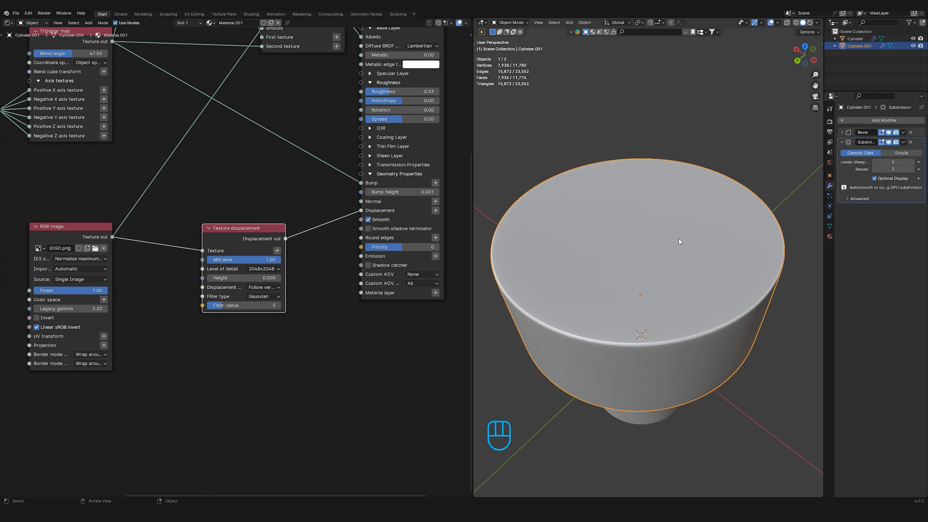
{"action": "key", "text": "Tab"}
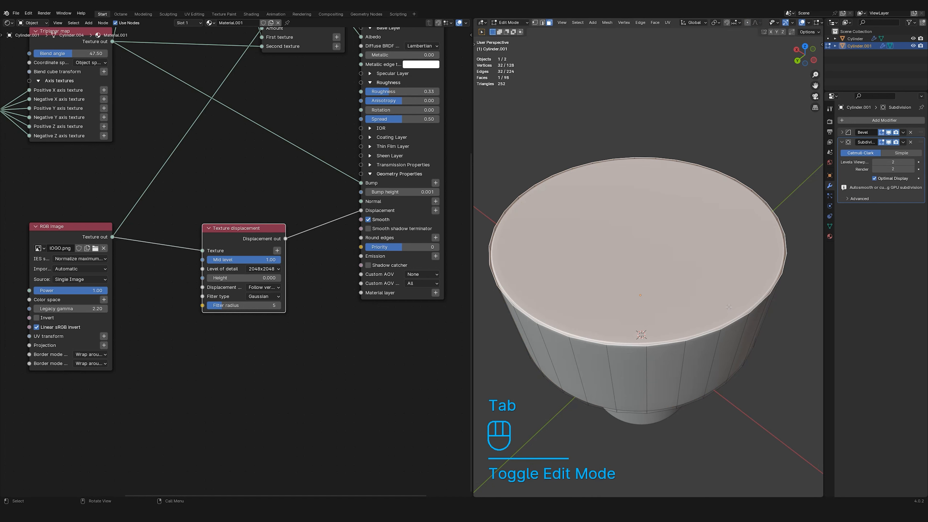
{"action": "key", "text": "i"}
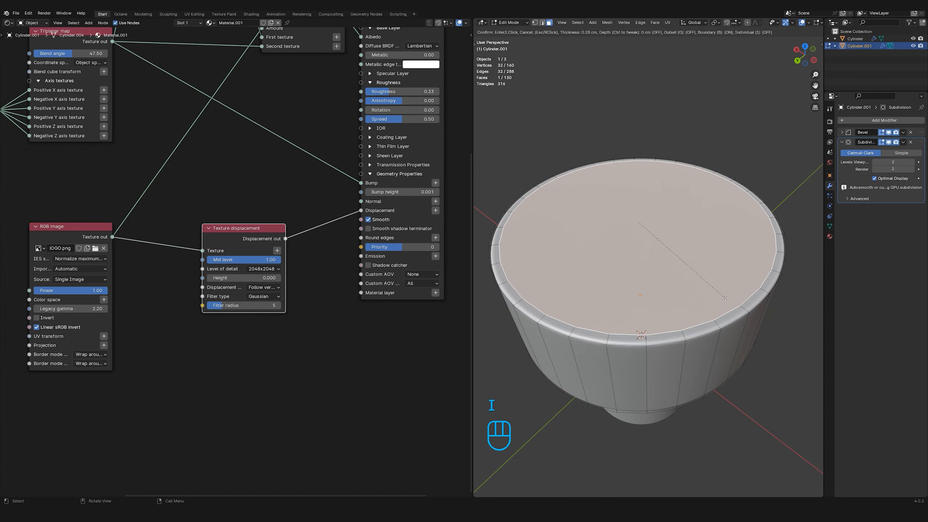
{"action": "left_click", "coordinate": [723, 295]}
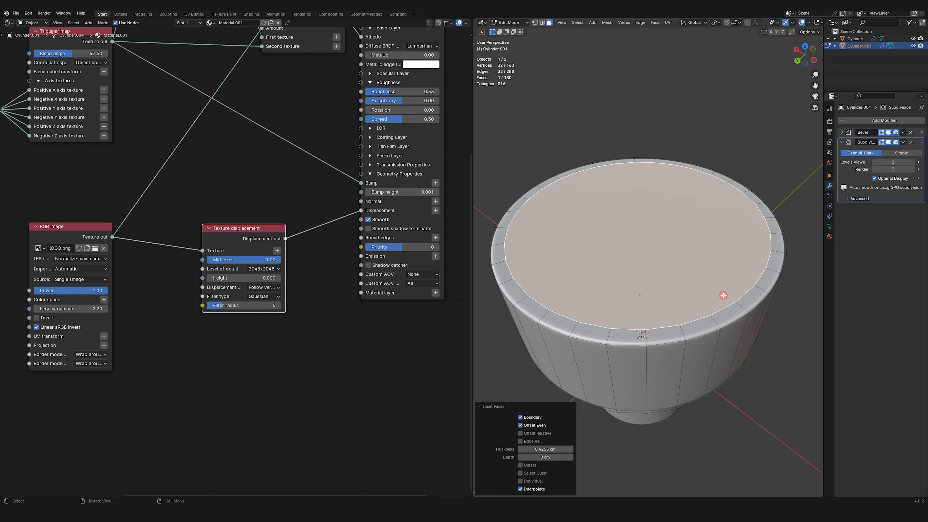
{"action": "key", "text": "x"}
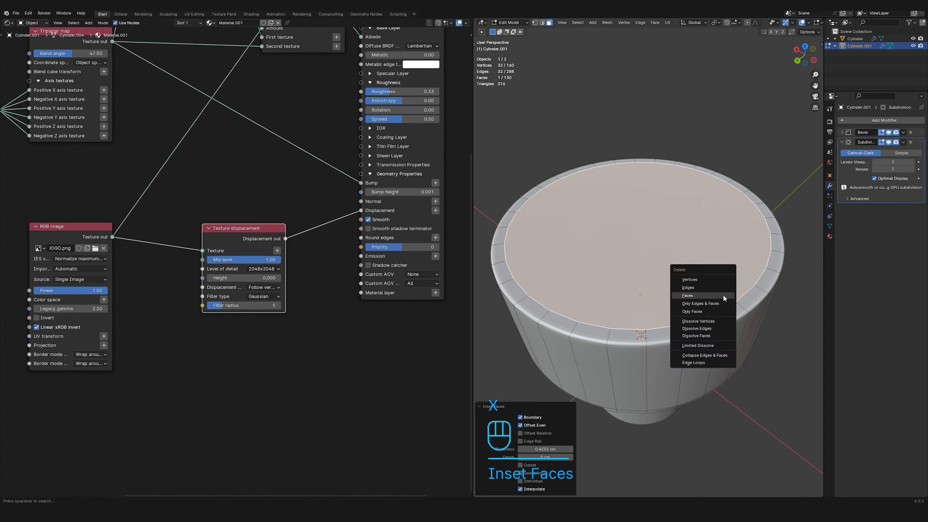
{"action": "left_click", "coordinate": [722, 294]}
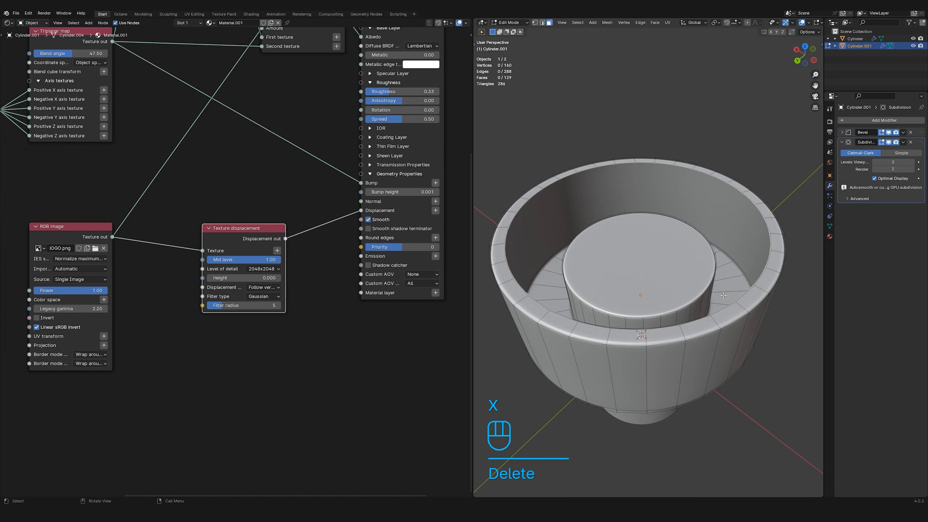
Close the open edge loop on the cap's top with Grid Fill, using a span of 8 and an offset of 4
{"action": "key", "text": "2"}
{"action": "left_click", "coordinate": [726, 306], "text": "alt"}
{"action": "key", "text": "ctrl+f"}
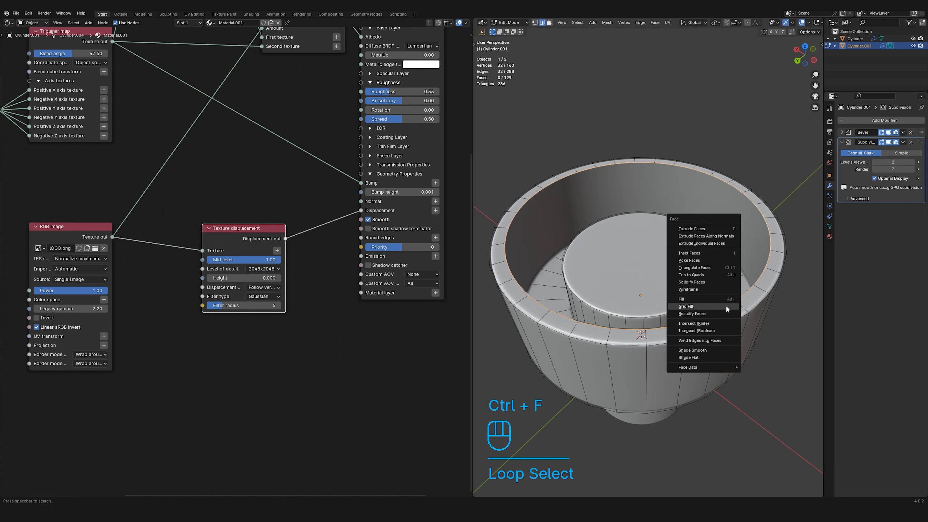
{"action": "left_click", "coordinate": [694, 306]}
{"action": "left_click", "coordinate": [570, 481]}
{"action": "left_click", "coordinate": [570, 481]}
{"action": "left_click", "coordinate": [570, 480]}
{"action": "left_click", "coordinate": [570, 481]}
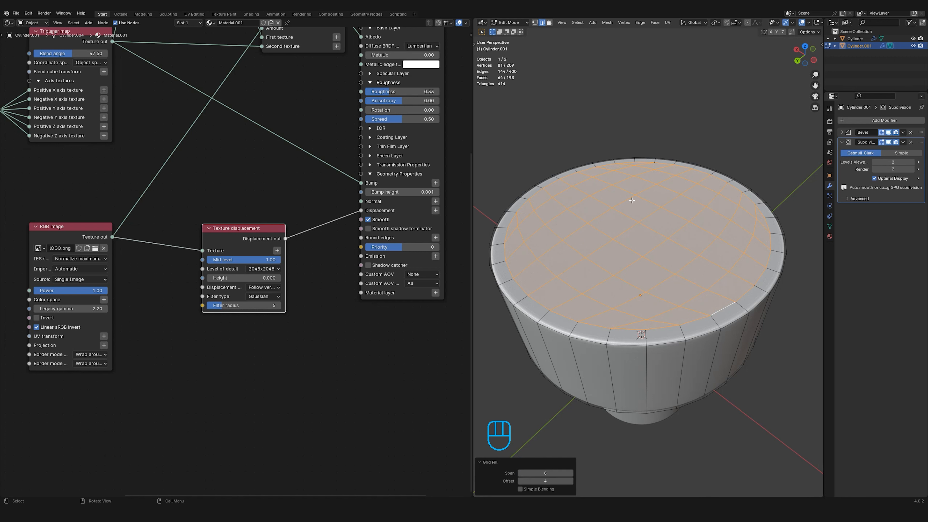
In the UV Editor, unwrap the whole cap top including its rim and scale the UVs to about 0.91 around the logo
{"action": "left_click", "coordinate": [8, 23]}
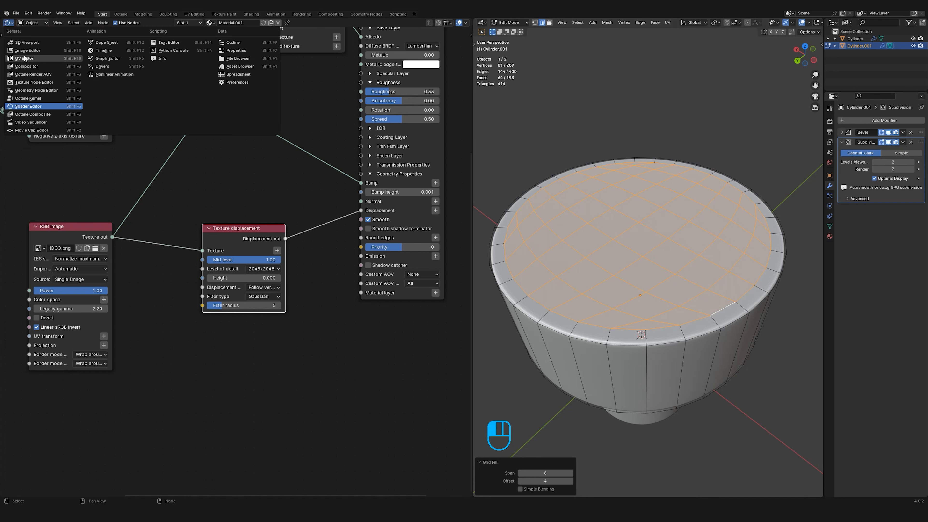
{"action": "left_click", "coordinate": [24, 59]}
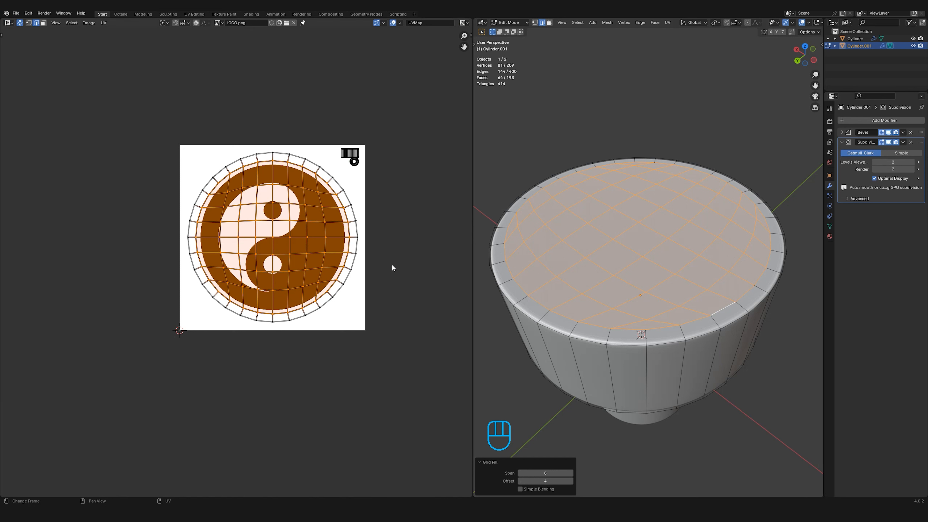
{"action": "key", "text": "ctrl+KP_Add"}
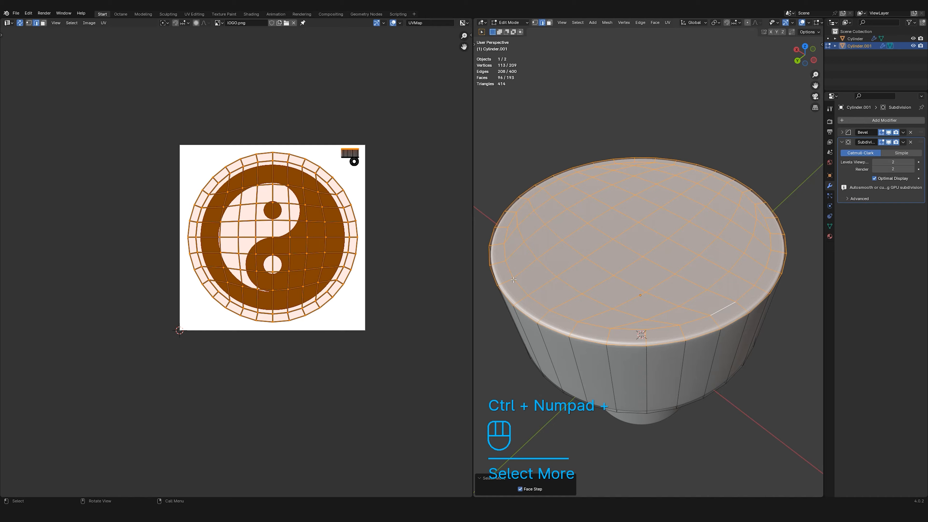
{"action": "key", "text": "u"}
{"action": "left_click", "coordinate": [476, 280]}
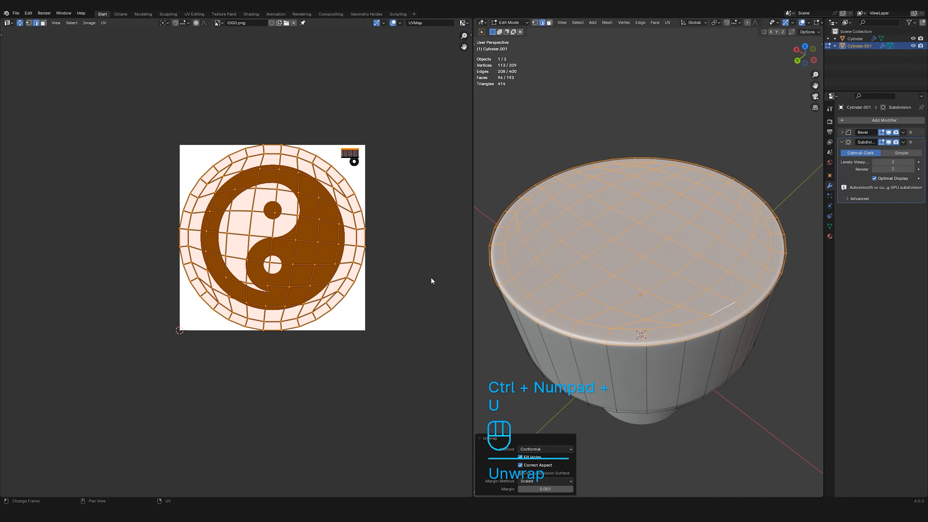
{"action": "key", "text": "s"}
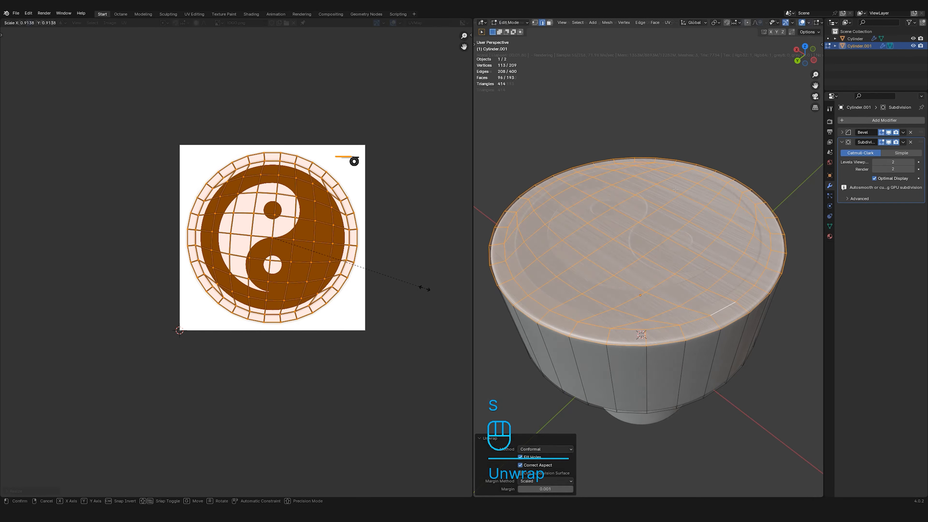
{"action": "middle_click_drag", "start_coordinate": [662, 191], "coordinate": [687, 339]}
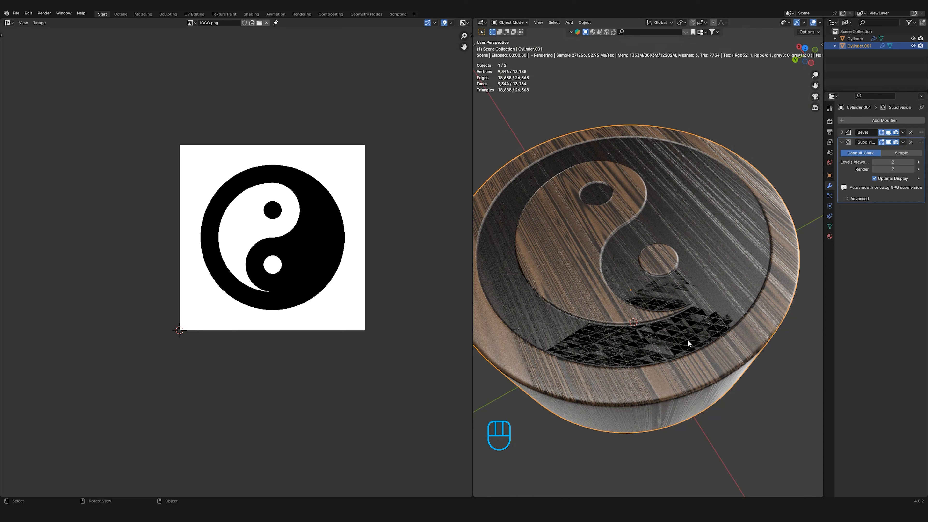
Return to the Shader Editor and set the Texture displacement's level of detail to 1024x1024
{"action": "left_click", "coordinate": [8, 23]}
{"action": "left_click", "coordinate": [28, 106]}
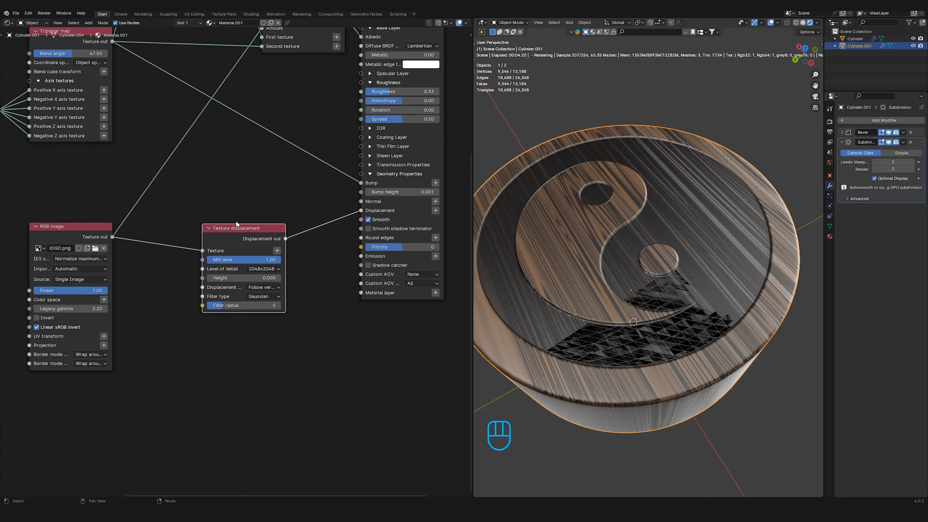
{"action": "left_click", "coordinate": [261, 269]}
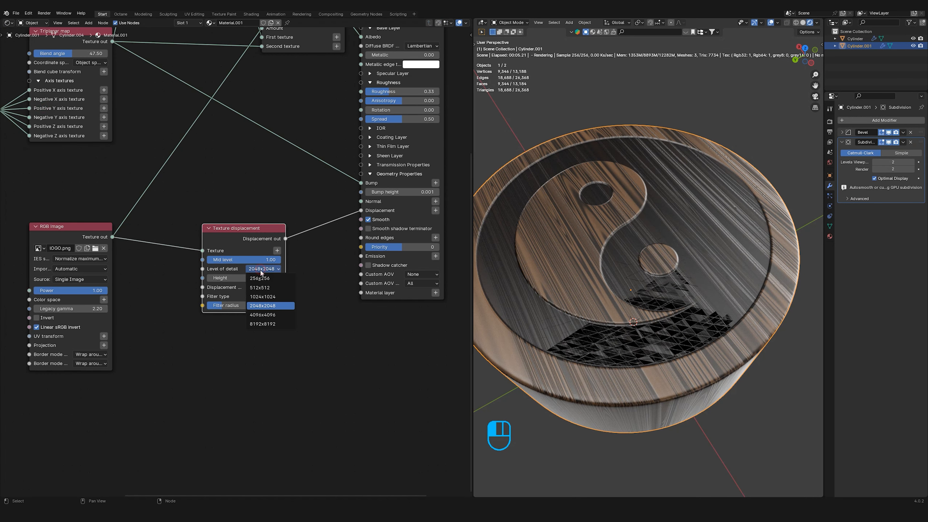
{"action": "left_click", "coordinate": [265, 296]}
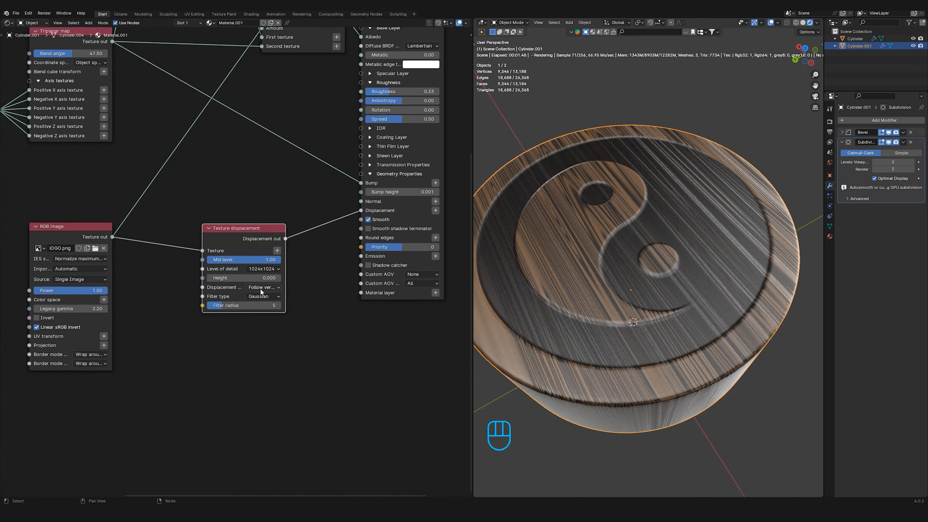
Try a displacement level of detail of 8192x8192, check the cap from above, and restore it to 1024x1024
{"action": "left_click", "coordinate": [263, 269]}
{"action": "left_click", "coordinate": [268, 324]}
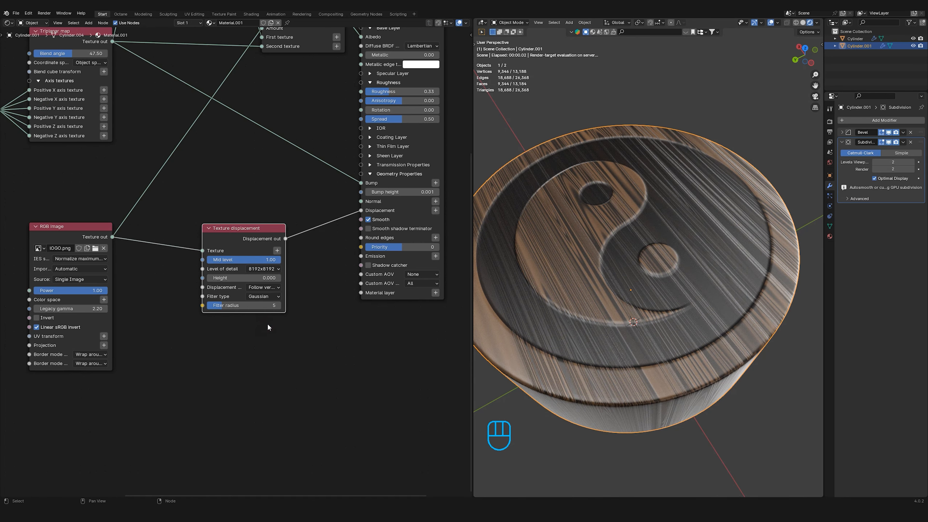
{"action": "mouse_move", "coordinate": [690, 251]}
{"action": "middle_mouse_down"}
{"action": "mouse_move", "coordinate": [697, 279]}
{"action": "mouse_move", "coordinate": [696, 269]}
{"action": "middle_mouse_up"}
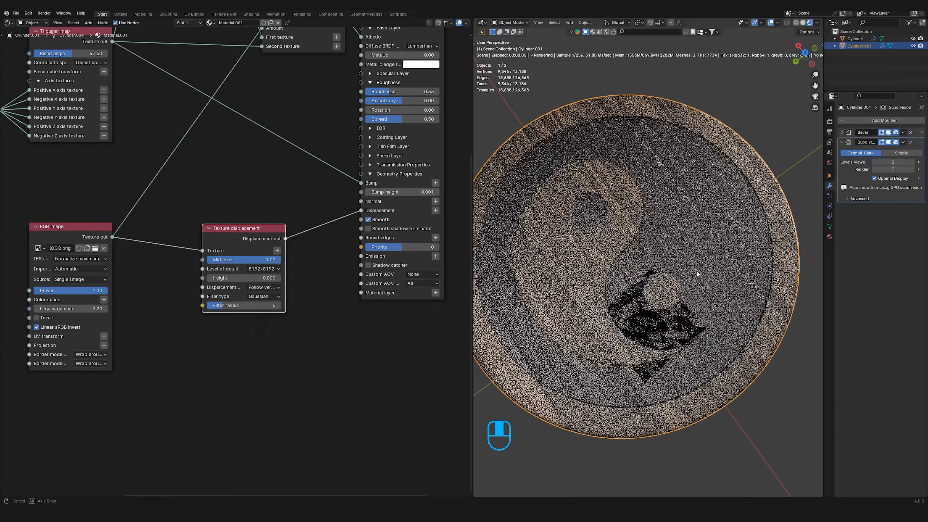
{"action": "left_click", "coordinate": [260, 269]}
{"action": "left_click", "coordinate": [265, 297]}
Set the Texture displacement's Gaussian filter radius to 2
{"action": "middle_click_drag", "start_coordinate": [642, 324], "coordinate": [642, 310]}
{"action": "scroll", "coordinate": [228, 322], "scroll_direction": "up", "scroll_amount": 4}
{"action": "left_click_drag", "start_coordinate": [220, 294], "coordinate": [204, 294]}
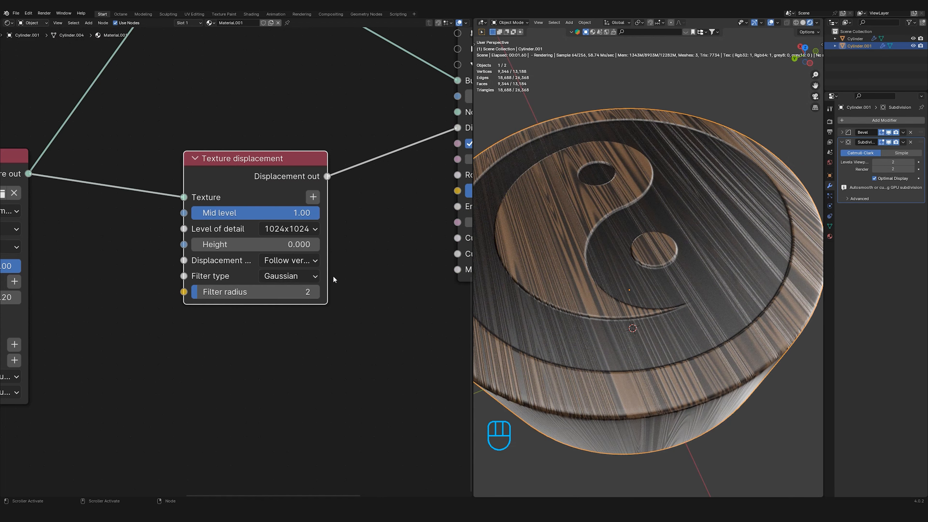
{"action": "left_click", "coordinate": [279, 247]}
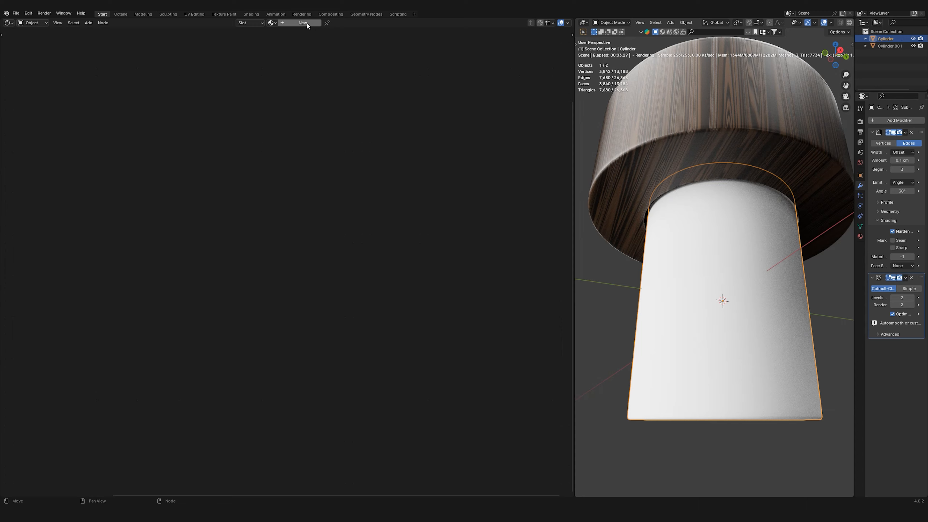
Create a new Universal material for the lower cylinder body and collapse its parameter groups
{"action": "left_click", "coordinate": [305, 23]}
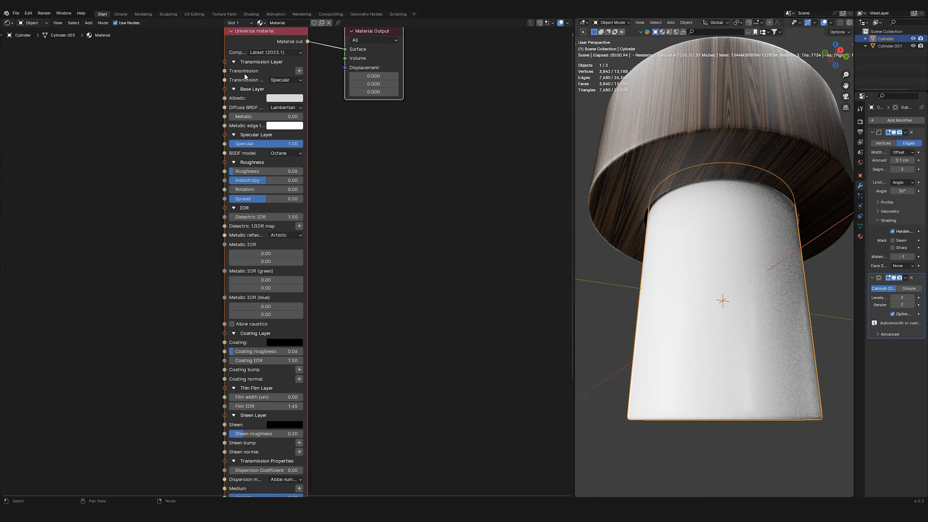
{"action": "left_click_drag", "start_coordinate": [235, 63], "coordinate": [238, 201]}
{"action": "middle_click_drag", "start_coordinate": [374, 197], "coordinate": [414, 319]}
{"action": "scroll", "coordinate": [329, 229], "scroll_direction": "up", "scroll_amount": 1}
{"action": "scroll", "coordinate": [329, 232], "scroll_direction": "up", "scroll_amount": 2}
Set the body material's albedo to a light tan with hue 0.095, saturation 0.544 and value 0.700
{"action": "left_click", "coordinate": [244, 172]}
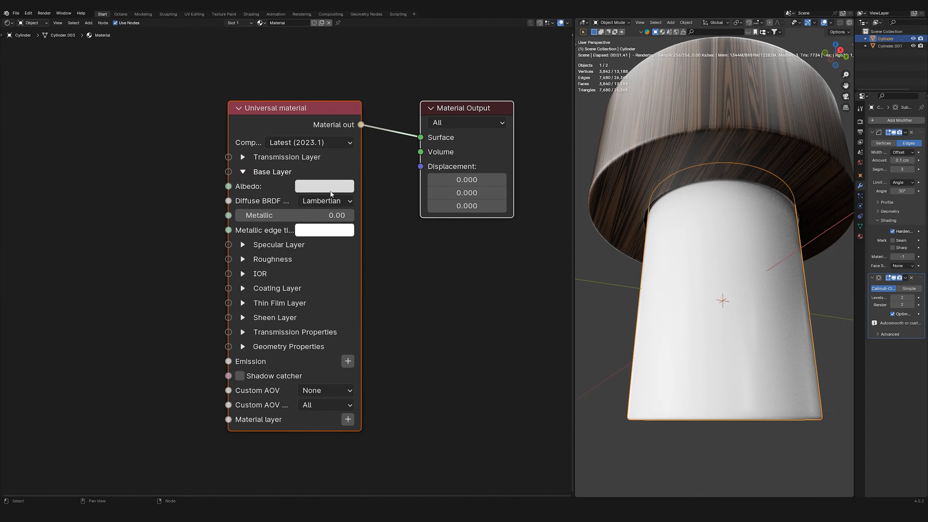
{"action": "left_click", "coordinate": [331, 189]}
{"action": "left_click_drag", "start_coordinate": [348, 274], "coordinate": [348, 272]}
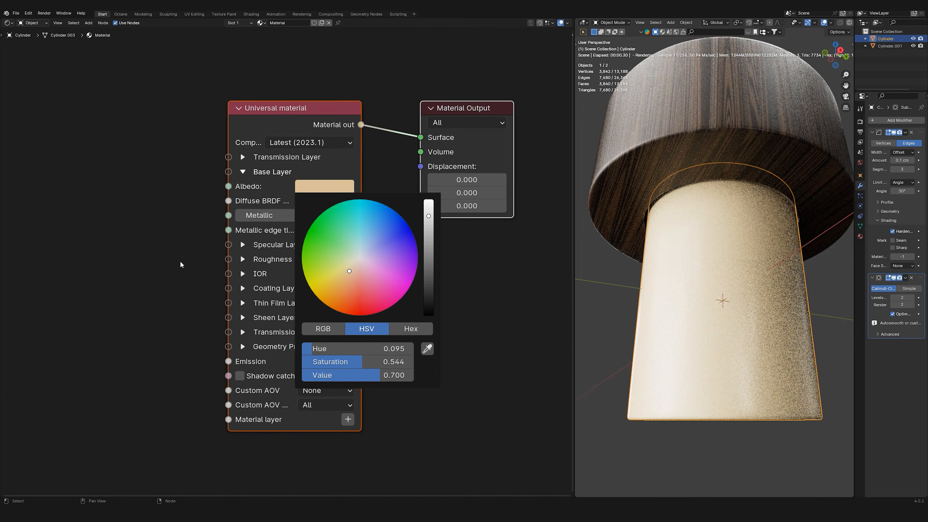
{"action": "left_click", "coordinate": [242, 172]}
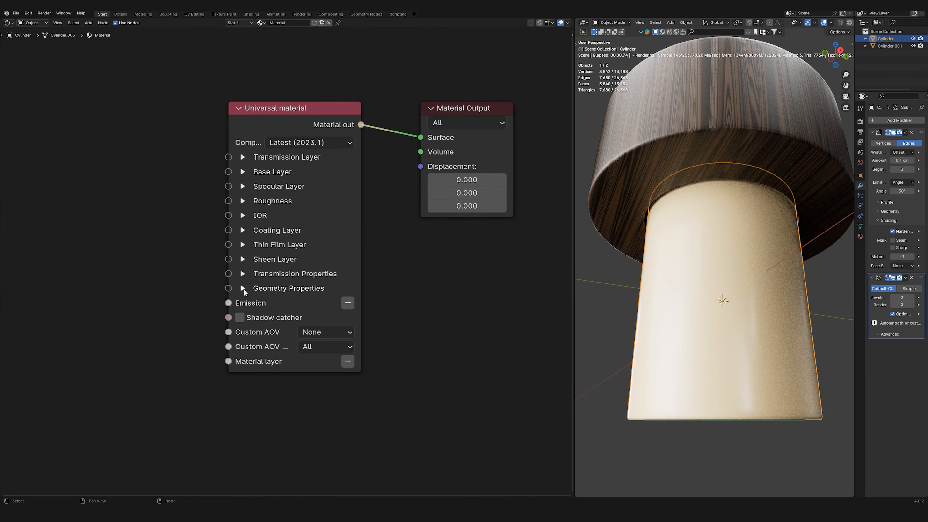
Expand the Universal material's Geometry Properties and connect a new Composite texture to its Bump input
{"action": "left_click", "coordinate": [242, 288]}
{"action": "scroll", "coordinate": [285, 298], "scroll_direction": "down", "scroll_amount": 1}
{"action": "middle_click_drag", "start_coordinate": [316, 303], "coordinate": [447, 208]}
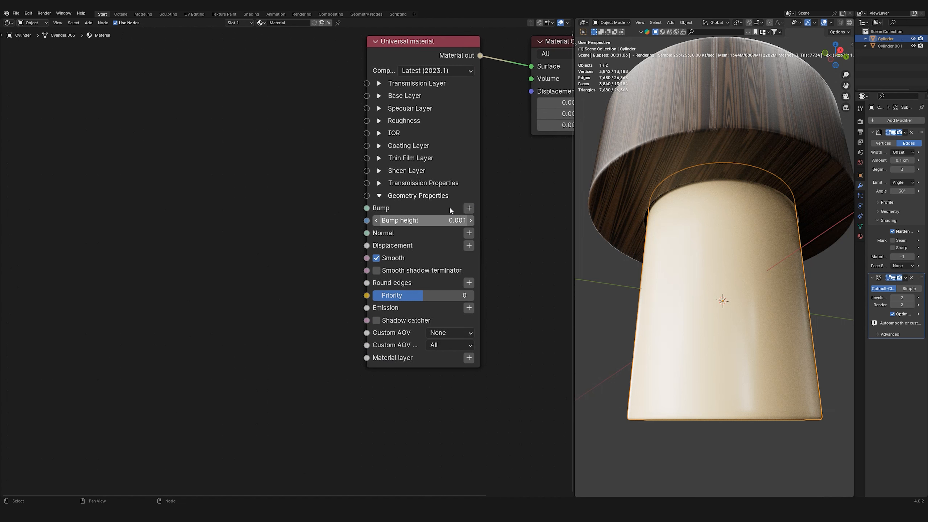
{"action": "scroll", "coordinate": [448, 209], "scroll_direction": "up", "scroll_amount": 1}
{"action": "scroll", "coordinate": [453, 209], "scroll_direction": "down", "scroll_amount": 2}
{"action": "key", "text": "shift+a"}
{"action": "mouse_move", "coordinate": [459, 216]}
{"action": "mouse_move", "coordinate": [506, 299]}
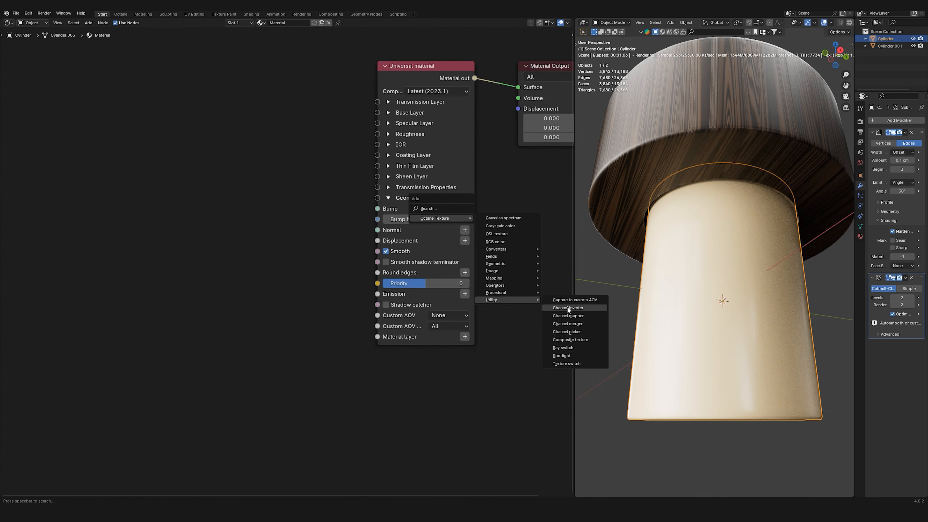
{"action": "left_click", "coordinate": [573, 340]}
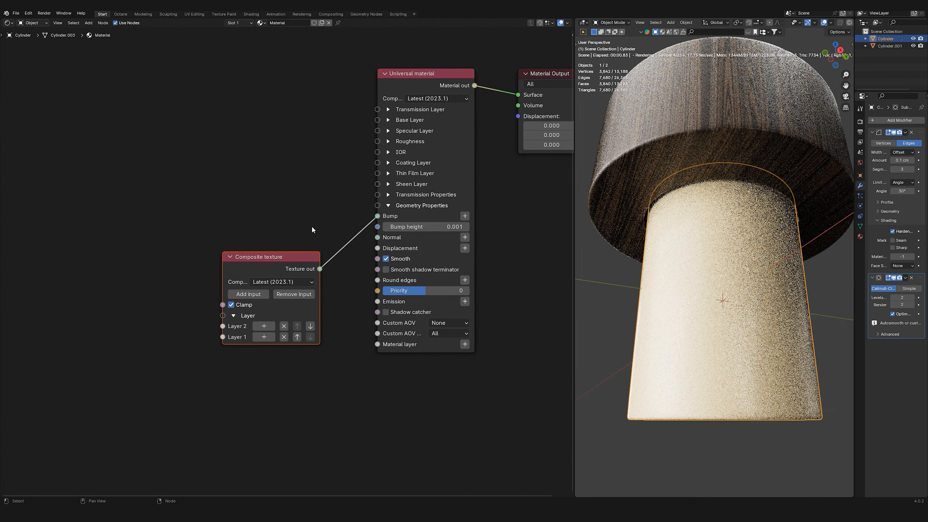
{"action": "left_click", "coordinate": [331, 203]}
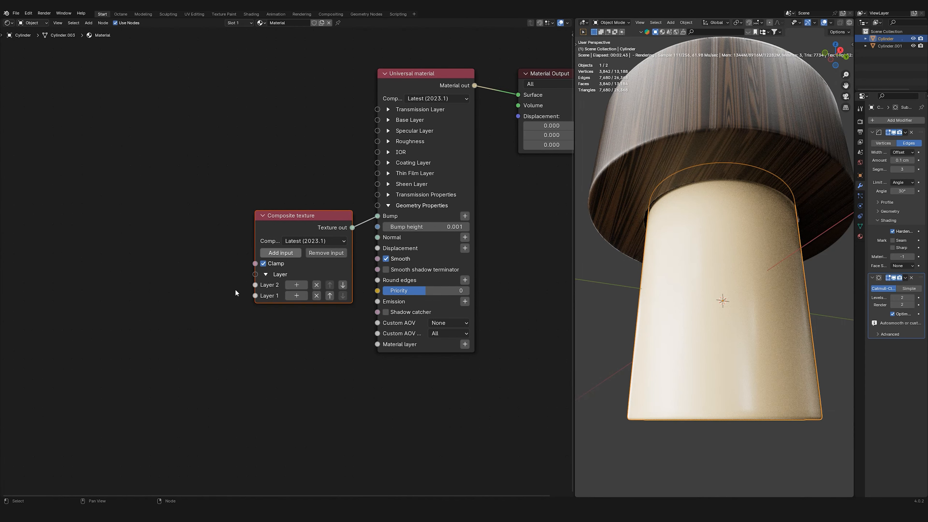
Add a Composite Texture Layer to Layer 1 of the Composite texture and place it beside that node
{"action": "left_click", "coordinate": [296, 296]}
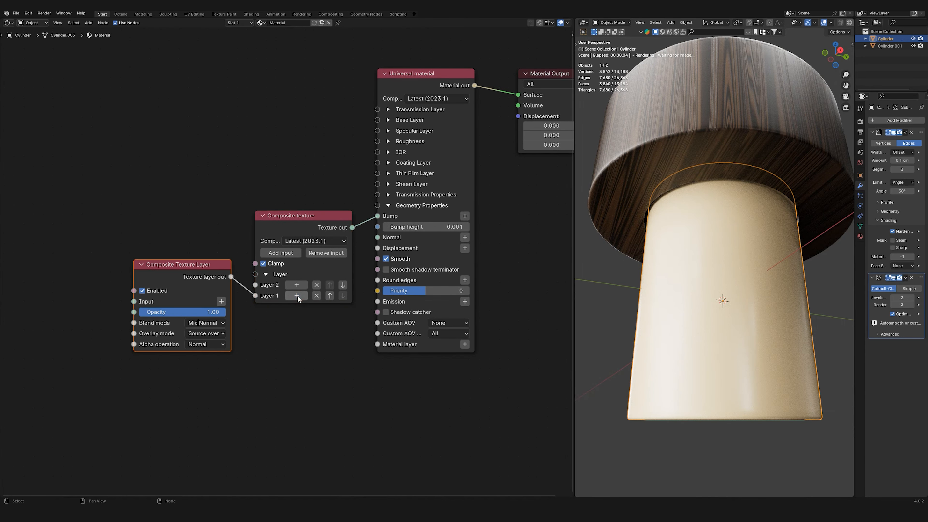
{"action": "left_click", "coordinate": [177, 291]}
{"action": "middle_click_drag", "start_coordinate": [238, 273], "coordinate": [398, 241]}
{"action": "scroll", "coordinate": [329, 334], "scroll_direction": "up", "scroll_amount": 2}
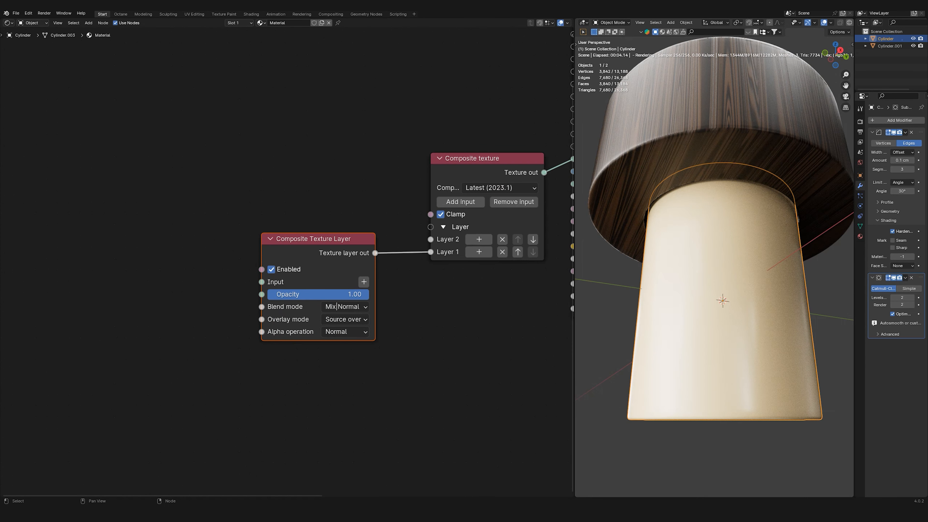
Add a Ridged fractal texture beside the Composite Texture Layer and preview it on the body
{"action": "left_click", "coordinate": [208, 299]}
{"action": "key", "text": "shift+a"}
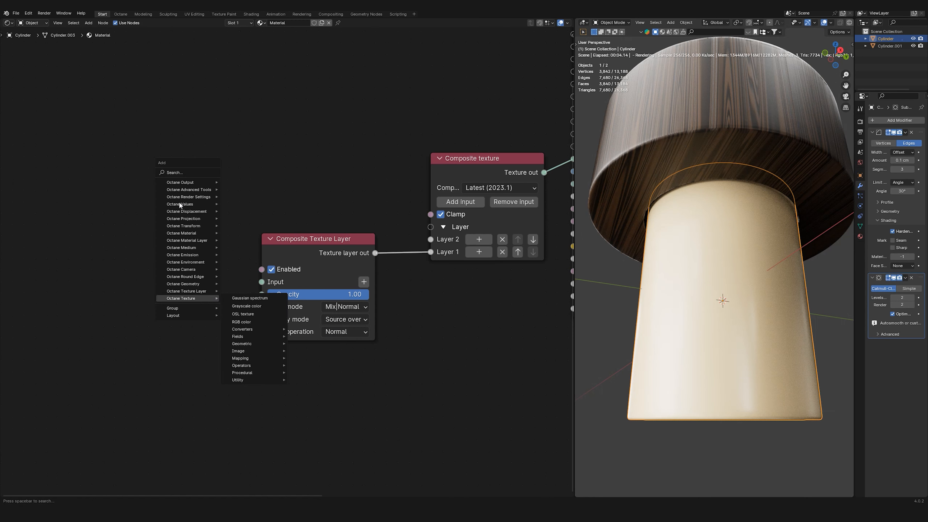
{"action": "left_click", "coordinate": [174, 172]}
{"action": "type", "text": "RID"}
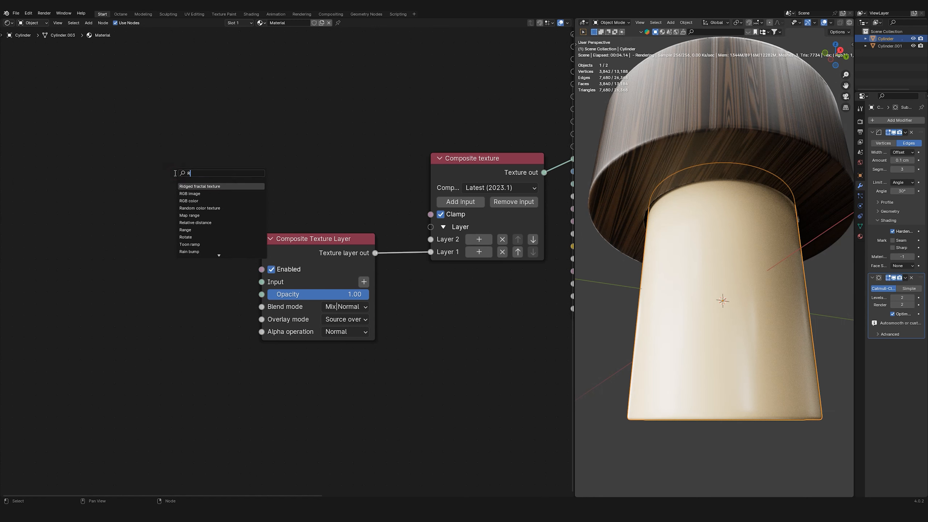
{"action": "left_click", "coordinate": [190, 186]}
{"action": "left_click", "coordinate": [100, 251]}
{"action": "left_click", "coordinate": [108, 250], "text": "ctrl+shift"}
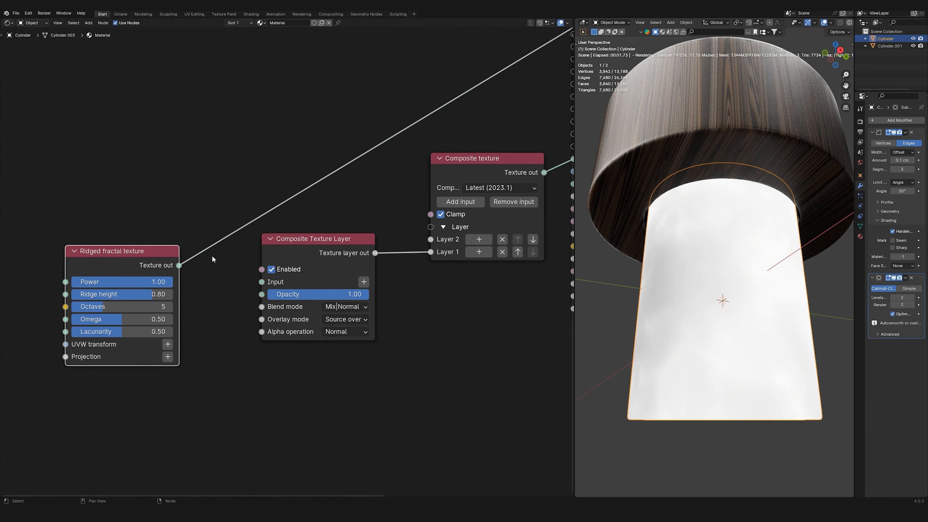
Add a 3D transformation to the Ridged fractal's UVW transform, set its scale to 0.044 on all axes, and rearrange the nodes
{"action": "middle_click_drag", "start_coordinate": [188, 330], "coordinate": [314, 304]}
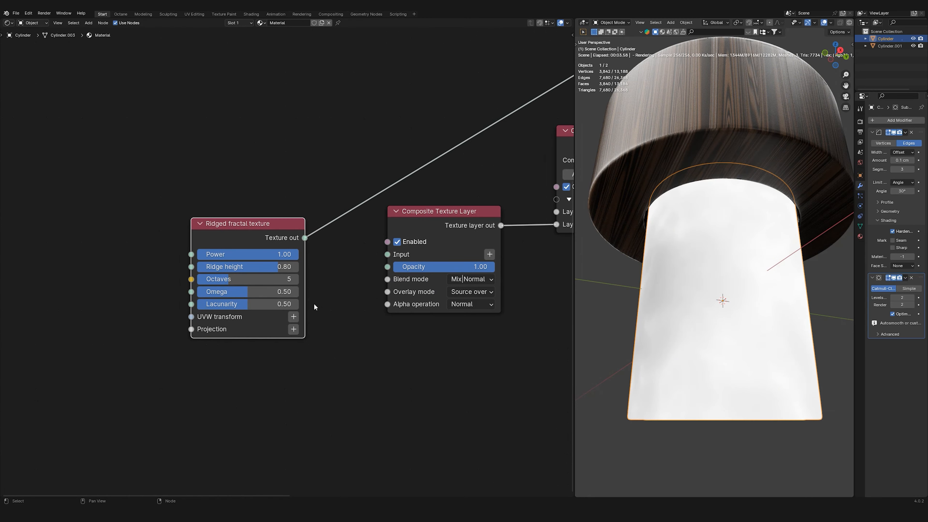
{"action": "left_click", "coordinate": [293, 316]}
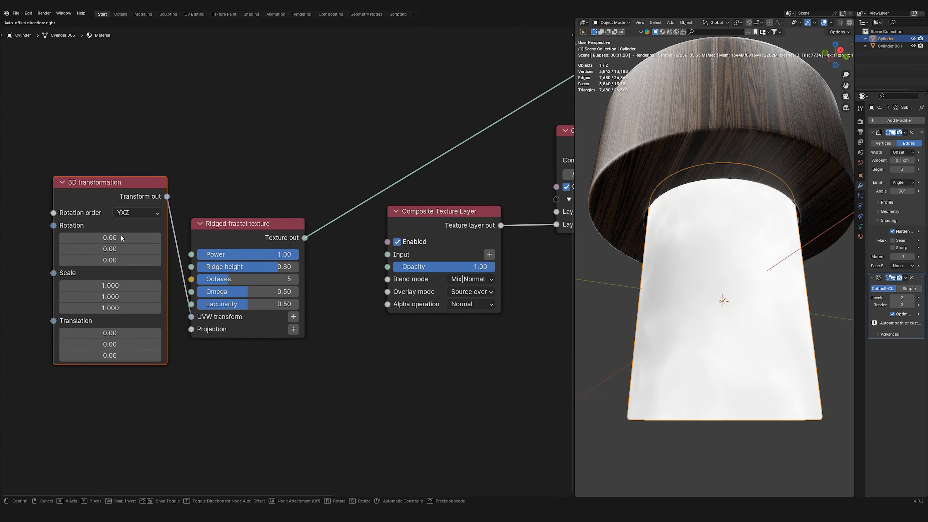
{"action": "left_click_drag", "start_coordinate": [119, 285], "coordinate": [84, 306]}
{"action": "left_click_drag", "start_coordinate": [151, 185], "coordinate": [118, 186]}
{"action": "left_click_drag", "start_coordinate": [250, 226], "coordinate": [224, 232]}
{"action": "scroll", "coordinate": [225, 267], "scroll_direction": "up", "scroll_amount": 3}
{"action": "middle_click_drag", "start_coordinate": [138, 229], "coordinate": [239, 211]}
{"action": "left_click_drag", "start_coordinate": [153, 270], "coordinate": [155, 298], "text": "shift"}
{"action": "scroll", "coordinate": [232, 209], "scroll_direction": "down", "scroll_amount": 3}
{"action": "left_click_drag", "start_coordinate": [160, 137], "coordinate": [392, 258]}
{"action": "key", "text": "g"}
{"action": "left_click", "coordinate": [301, 266]}
Insert a Gradient map after the Ridged fractal, with the black stop at the start and the white stop at 0.855
{"action": "left_click", "coordinate": [315, 274]}
{"action": "key", "text": "q"}
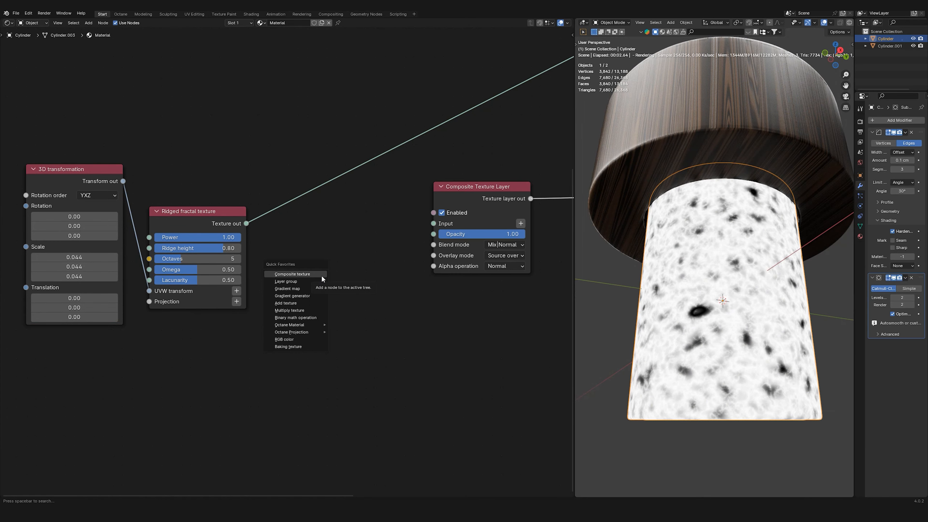
{"action": "left_click", "coordinate": [317, 289]}
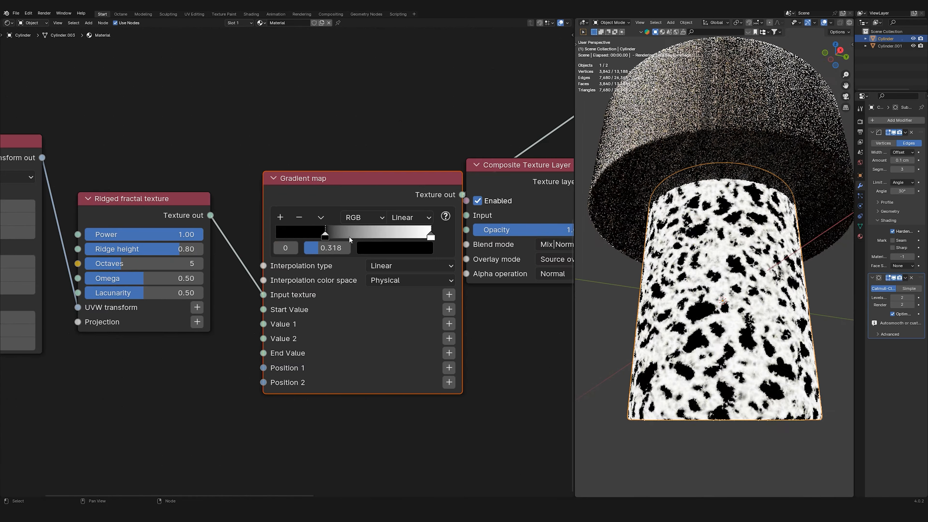
{"action": "left_click_drag", "start_coordinate": [350, 240], "coordinate": [305, 237]}
{"action": "left_click_drag", "start_coordinate": [431, 236], "coordinate": [409, 236]}
{"action": "left_click_drag", "start_coordinate": [305, 237], "coordinate": [280, 237]}
Darken the Gradient map's 0.855 stop to dark grey and connect the map to the Composite Texture Layer's input
{"action": "left_click", "coordinate": [393, 247]}
{"action": "left_click", "coordinate": [409, 236]}
{"action": "left_click", "coordinate": [396, 247]}
{"action": "left_click_drag", "start_coordinate": [489, 58], "coordinate": [490, 140]}
{"action": "scroll", "coordinate": [317, 291], "scroll_direction": "down", "scroll_amount": 1}
{"action": "left_click_drag", "start_coordinate": [317, 288], "coordinate": [279, 289]}
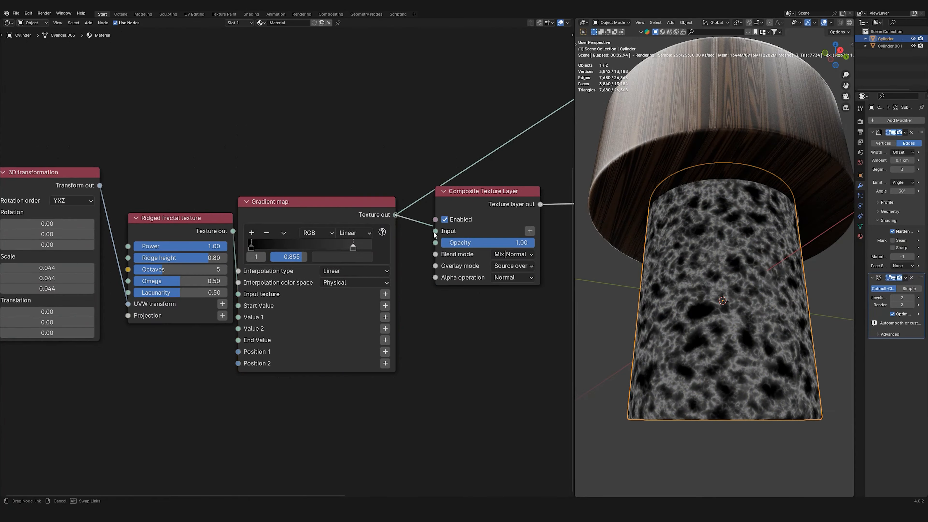
Switch the preview back to the Universal material and set its bump height to 0.007
{"action": "scroll", "coordinate": [431, 224], "scroll_direction": "down", "scroll_amount": 2}
{"action": "middle_click_drag", "start_coordinate": [431, 224], "coordinate": [260, 301]}
{"action": "left_click", "coordinate": [462, 144], "text": "ctrl+shift"}
{"action": "scroll", "coordinate": [647, 324], "scroll_direction": "up", "scroll_amount": 2}
{"action": "middle_click_drag", "start_coordinate": [646, 323], "coordinate": [647, 310]}
{"action": "middle_click_drag", "start_coordinate": [350, 329], "coordinate": [258, 342]}
{"action": "scroll", "coordinate": [383, 253], "scroll_direction": "up", "scroll_amount": 7}
{"action": "left_click_drag", "start_coordinate": [383, 255], "coordinate": [409, 254], "text": "shift"}
{"action": "scroll", "coordinate": [100, 350], "scroll_direction": "down", "scroll_amount": 1}
{"action": "middle_click_drag", "start_coordinate": [100, 350], "coordinate": [377, 259]}
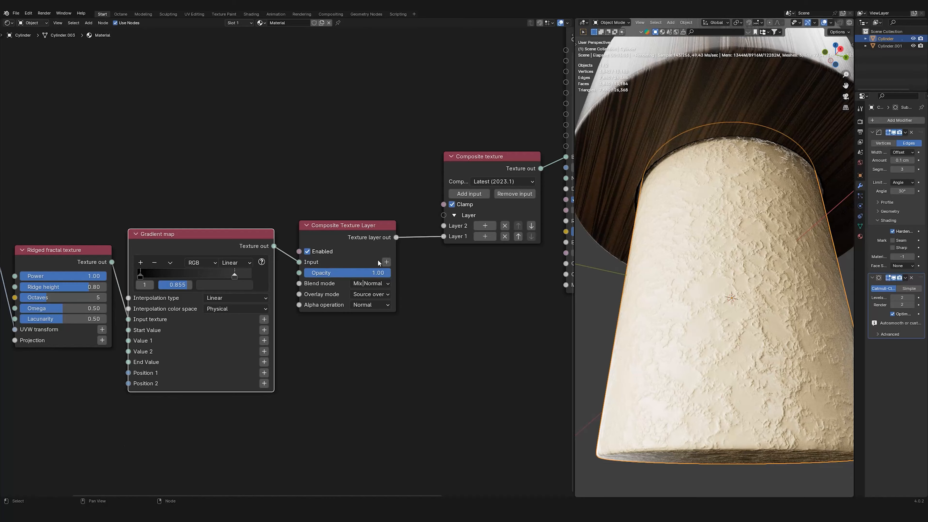
{"action": "mouse_move", "coordinate": [387, 273]}
{"action": "left_mouse_down"}
{"action": "mouse_move", "coordinate": [305, 272]}
{"action": "mouse_move", "coordinate": [390, 273]}
{"action": "left_mouse_up"}
{"action": "middle_click_drag", "start_coordinate": [740, 255], "coordinate": [692, 259]}
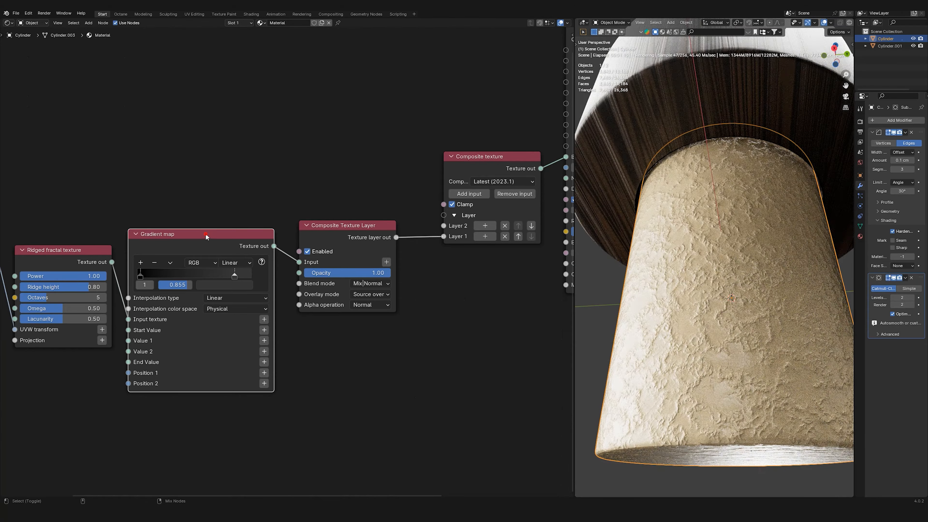
Preview the Gradient map alone on the body, and return the preview to the Universal material
{"action": "left_click", "coordinate": [205, 235], "text": "ctrl+shift"}
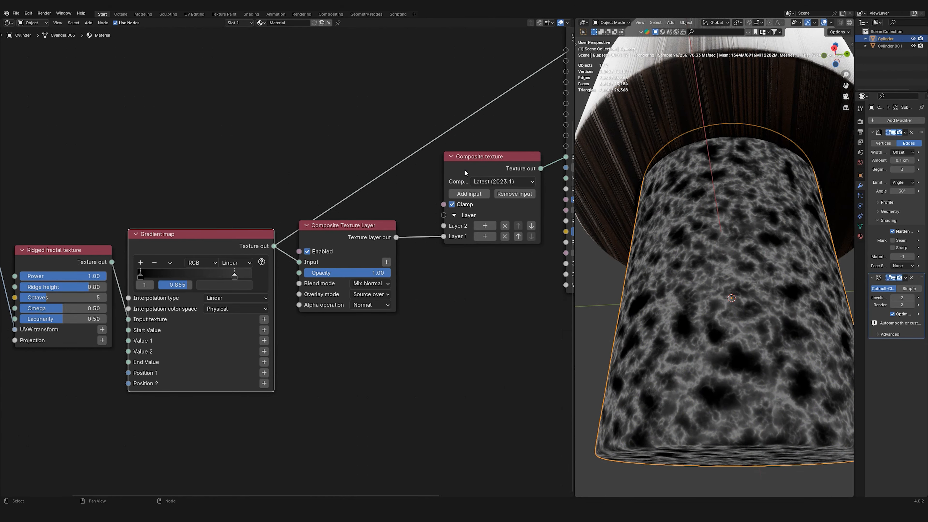
{"action": "scroll", "coordinate": [466, 176], "scroll_direction": "down", "scroll_amount": 2}
{"action": "middle_click_drag", "start_coordinate": [468, 180], "coordinate": [388, 256]}
{"action": "left_click", "coordinate": [506, 117], "text": "ctrl+shift"}
Add a second Composite Texture Layer to Layer 2 and place it above the first one
{"action": "left_click_drag", "start_coordinate": [400, 237], "coordinate": [399, 201]}
{"action": "left_click", "coordinate": [400, 260]}
{"action": "left_click_drag", "start_coordinate": [308, 235], "coordinate": [298, 203]}
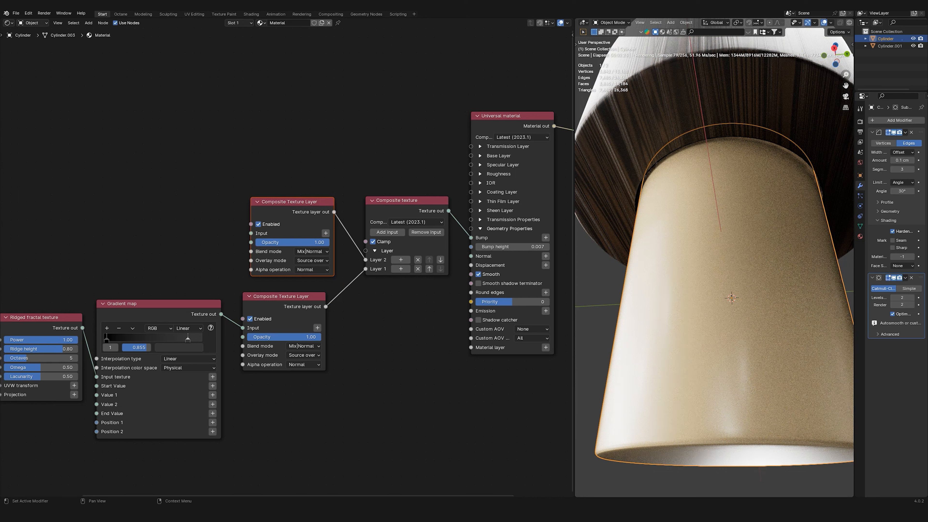
Add a Noise texture of type Chips with a 3D transformation scaled to 0.024 on all axes
{"action": "middle_click_drag", "start_coordinate": [226, 237], "coordinate": [290, 239]}
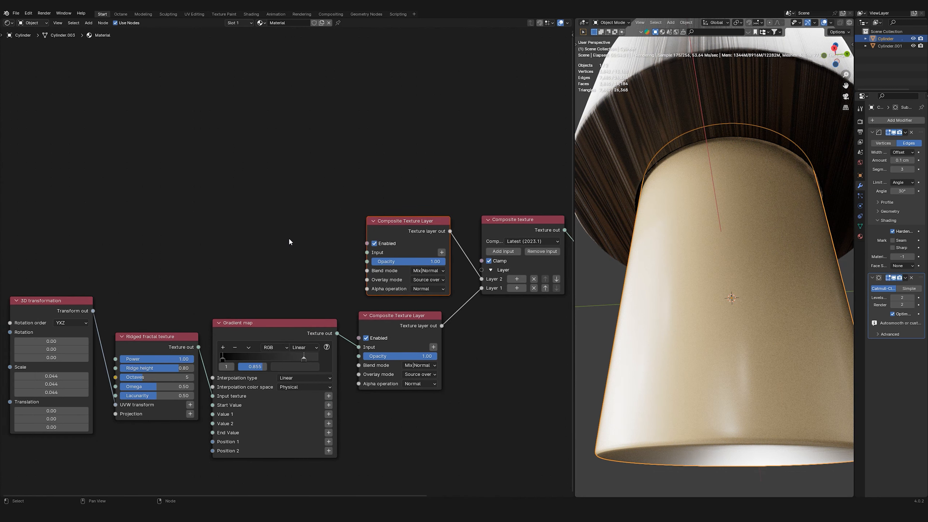
{"action": "scroll", "coordinate": [284, 231], "scroll_direction": "up", "scroll_amount": 1}
{"action": "key", "text": "shift+a"}
{"action": "left_click", "coordinate": [284, 232]}
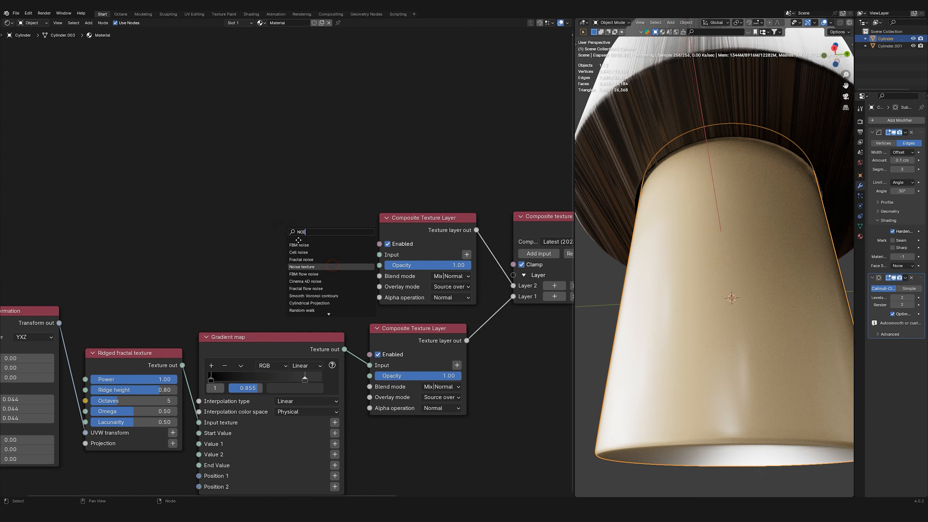
{"action": "key", "text": "Return"}
{"action": "left_click", "coordinate": [297, 227]}
{"action": "left_click", "coordinate": [297, 224]}
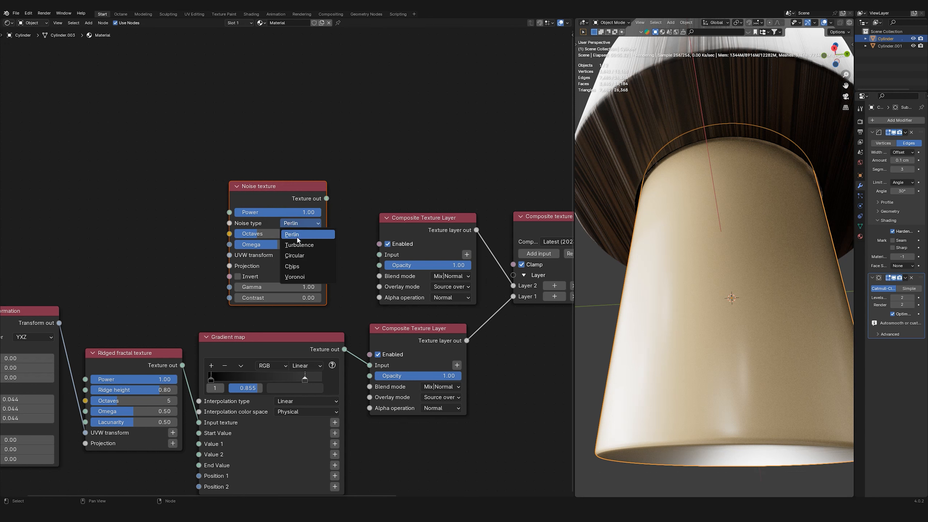
{"action": "left_click", "coordinate": [299, 266]}
{"action": "left_click", "coordinate": [317, 254]}
{"action": "left_click_drag", "start_coordinate": [153, 244], "coordinate": [141, 166]}
Duplicate the Gradient map for the Chips noise, lighten its 0.855 stop, feed it into the Layer 2 texture layer, and preview the Universal material
{"action": "left_click", "coordinate": [266, 312]}
{"action": "key", "text": "shift+d"}
{"action": "left_click", "coordinate": [286, 148]}
{"action": "scroll", "coordinate": [300, 198], "scroll_direction": "up", "scroll_amount": 4}
{"action": "left_click", "coordinate": [317, 219]}
{"action": "left_click_drag", "start_coordinate": [393, 117], "coordinate": [392, 86]}
{"action": "scroll", "coordinate": [354, 281], "scroll_direction": "down", "scroll_amount": 2}
{"action": "middle_click_drag", "start_coordinate": [354, 281], "coordinate": [314, 270]}
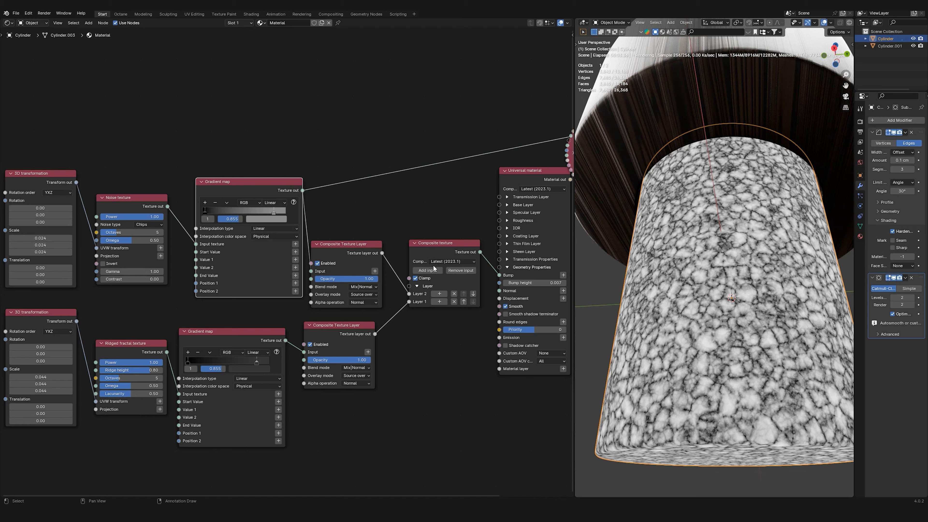
{"action": "left_click", "coordinate": [519, 170], "text": "ctrl+shift"}
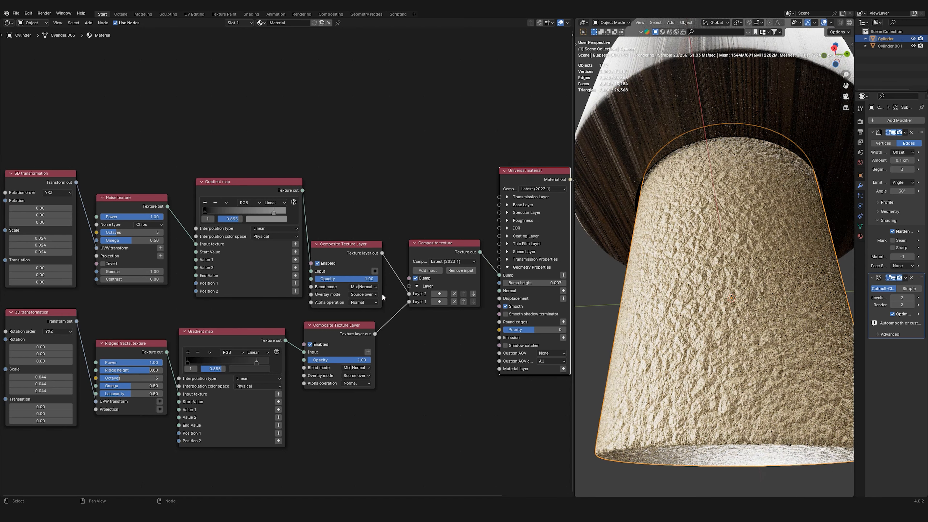
Set the Layer 2 texture layer to Blend|Add at opacity 0.09 and the Layer 1 texture layer's opacity to 0.59
{"action": "scroll", "coordinate": [362, 332], "scroll_direction": "up", "scroll_amount": 2}
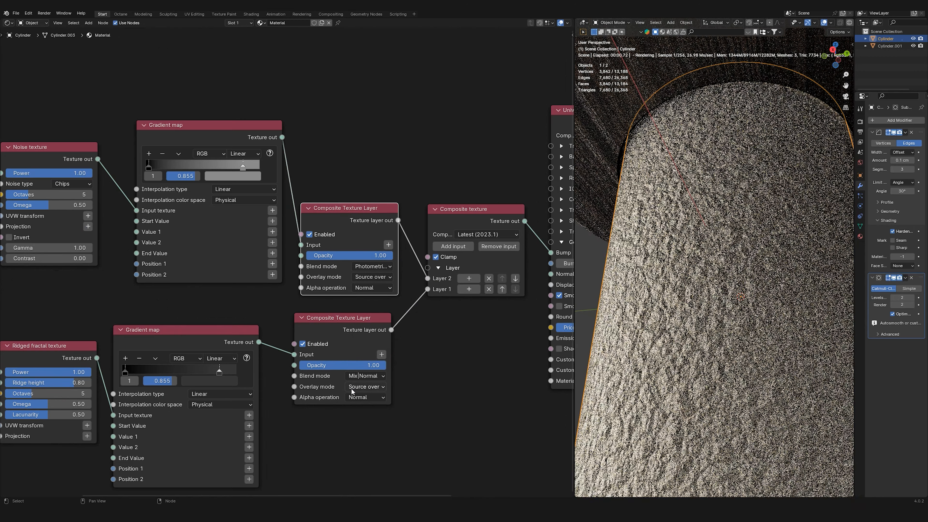
{"action": "left_click", "coordinate": [372, 266]}
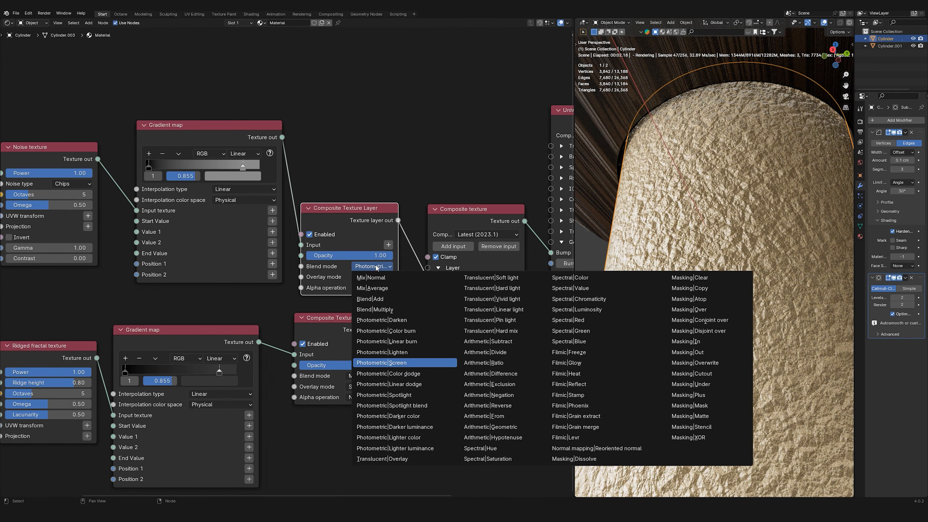
{"action": "left_click", "coordinate": [382, 298]}
{"action": "left_click_drag", "start_coordinate": [388, 255], "coordinate": [343, 256]}
{"action": "left_click_drag", "start_coordinate": [383, 365], "coordinate": [350, 365]}
{"action": "left_click_drag", "start_coordinate": [365, 255], "coordinate": [314, 255]}
{"action": "middle_click_drag", "start_coordinate": [703, 324], "coordinate": [676, 316]}
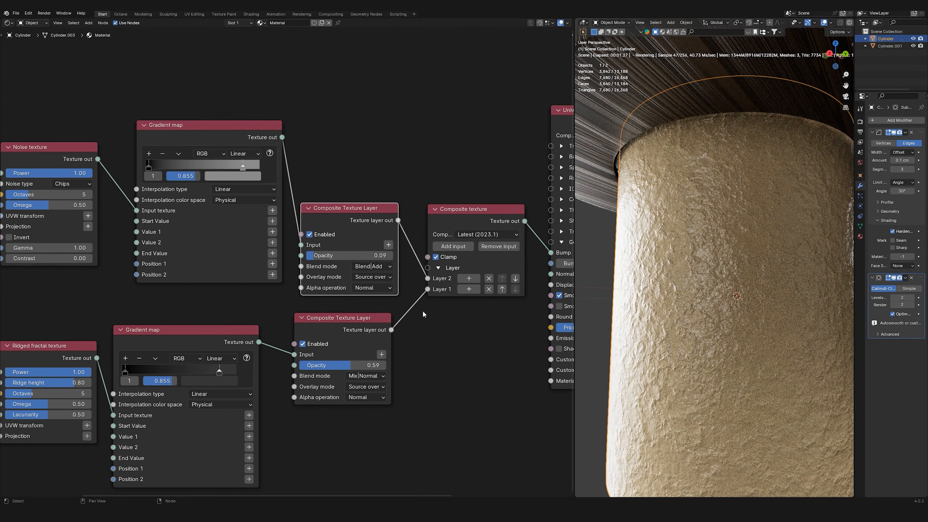
Add a third input to the Composite texture and attach a new Composite Texture Layer to Layer 3
{"action": "scroll", "coordinate": [429, 279], "scroll_direction": "down", "scroll_amount": 2}
{"action": "left_click_drag", "start_coordinate": [453, 239], "coordinate": [458, 152]}
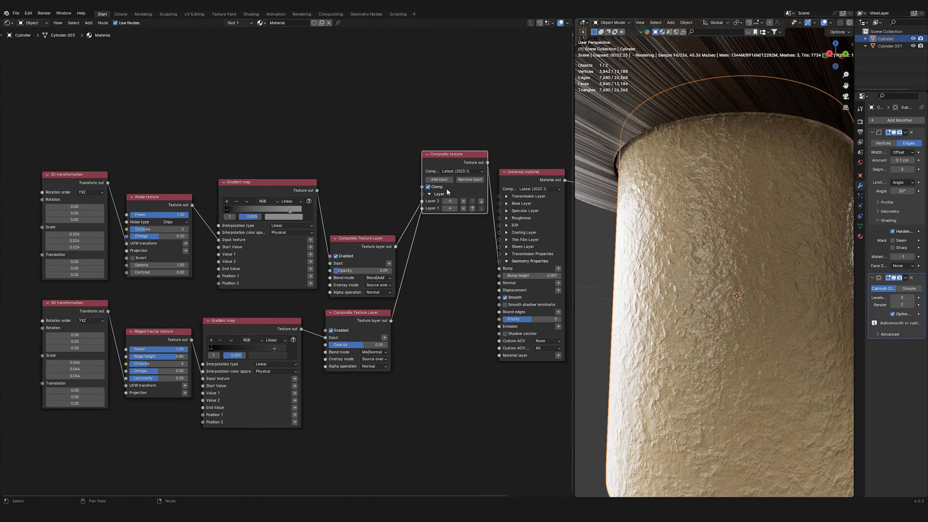
{"action": "left_click", "coordinate": [442, 179]}
{"action": "left_click", "coordinate": [451, 202]}
{"action": "left_click_drag", "start_coordinate": [380, 181], "coordinate": [371, 110]}
{"action": "middle_click_drag", "start_coordinate": [362, 116], "coordinate": [397, 171]}
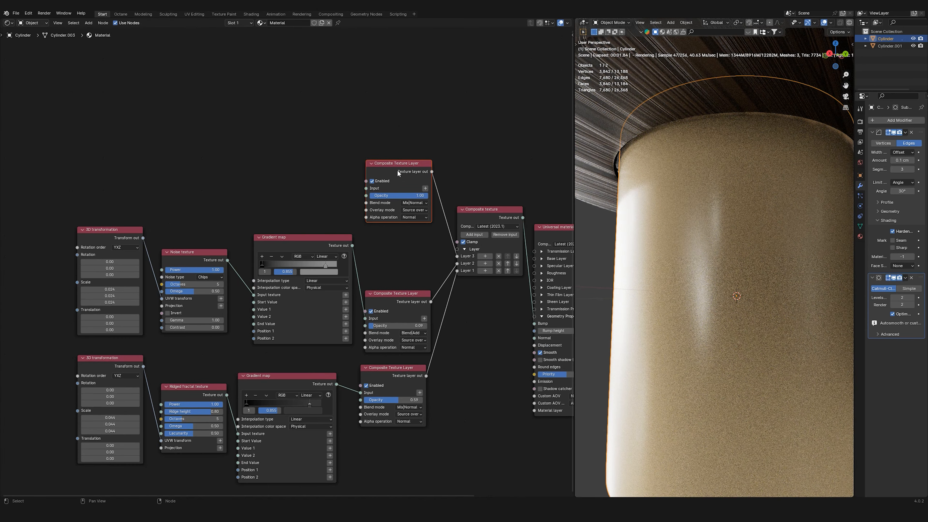
Add a Cinema 4D noise near the Layer 3 texture layer, set its type to Fire, and preview it on the body
{"action": "scroll", "coordinate": [397, 170], "scroll_direction": "up", "scroll_amount": 2}
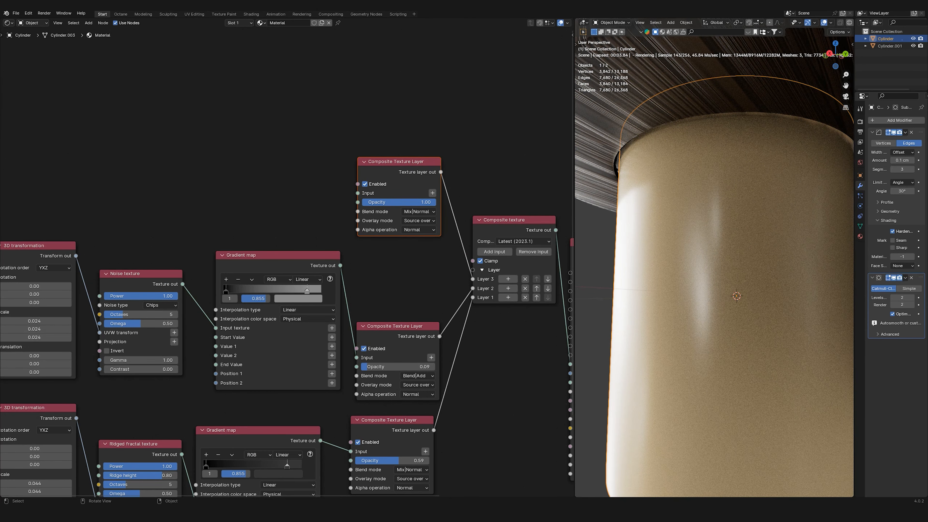
{"action": "left_click", "coordinate": [270, 189]}
{"action": "key", "text": "shift+a"}
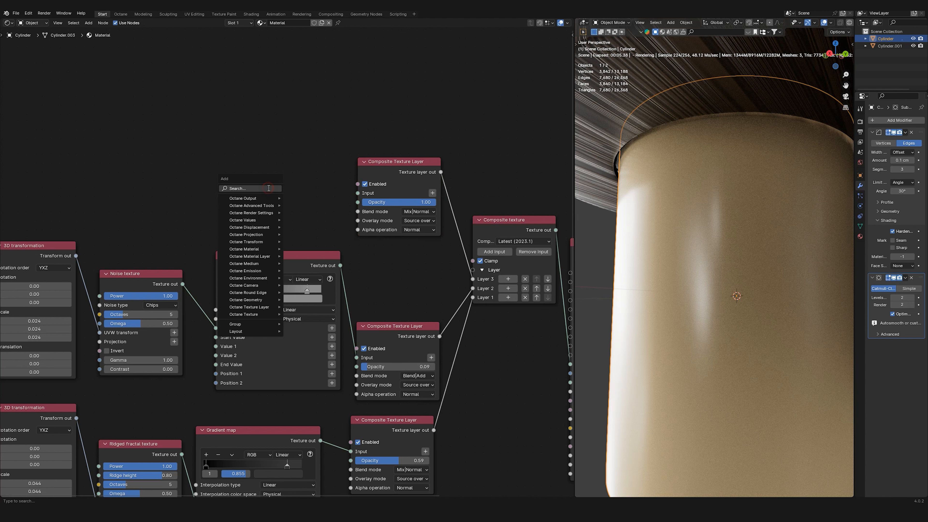
{"action": "left_click", "coordinate": [270, 187]}
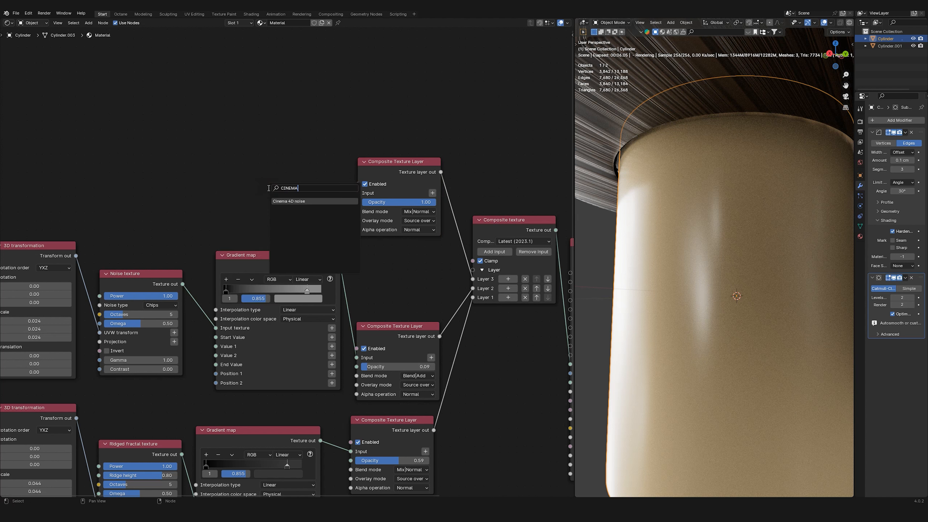
{"action": "left_click", "coordinate": [315, 201]}
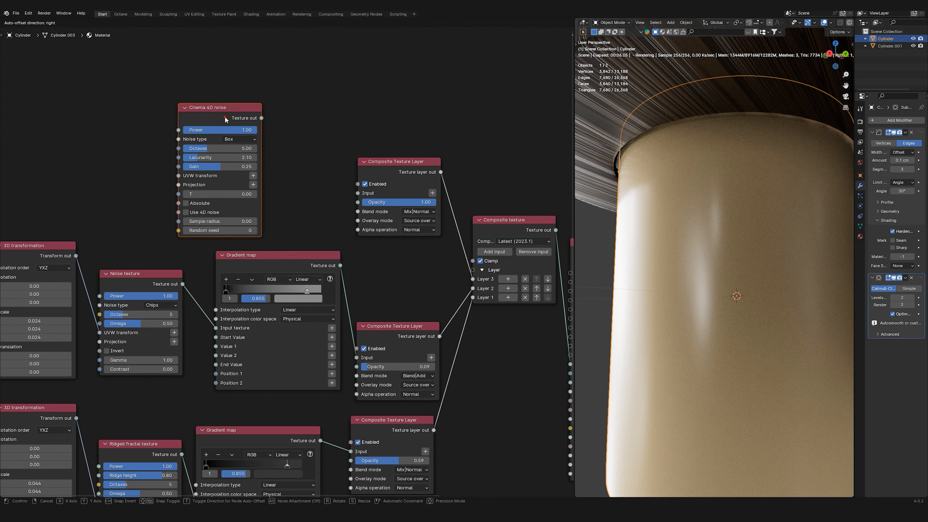
{"action": "left_click", "coordinate": [239, 143]}
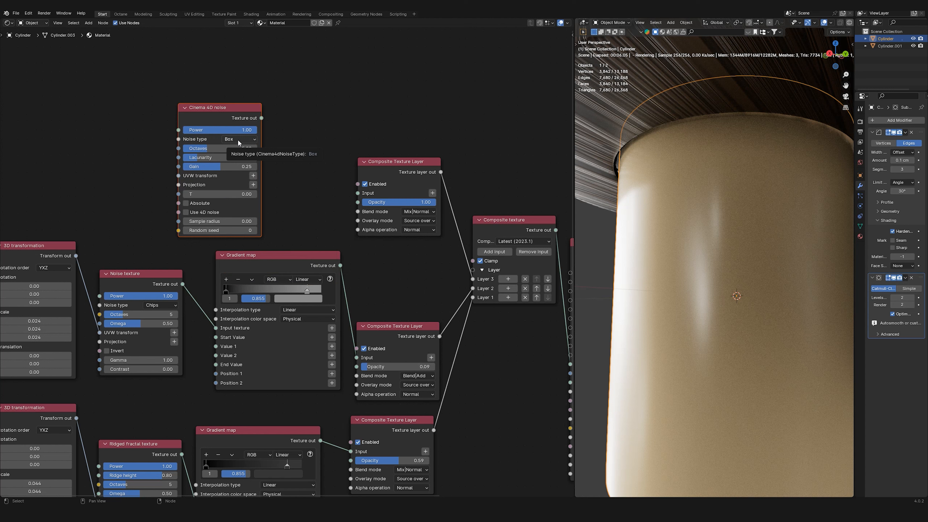
{"action": "left_click", "coordinate": [238, 140]}
{"action": "left_click", "coordinate": [310, 258]}
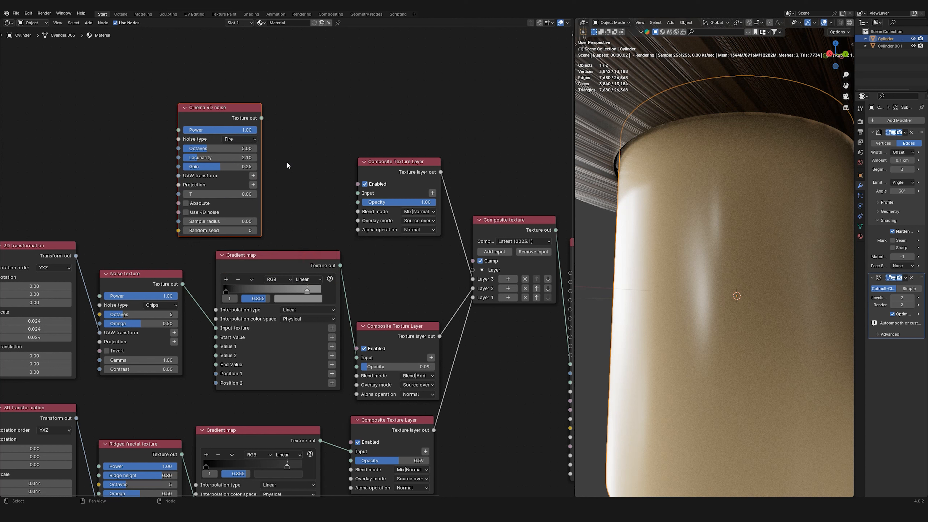
{"action": "left_click", "coordinate": [231, 109], "text": "ctrl+shift"}
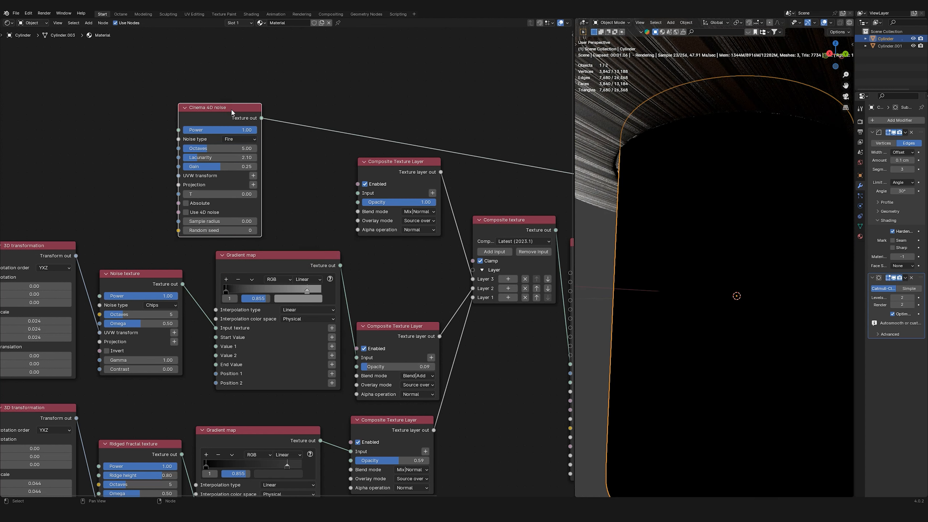
Give the Cinema 4D Fire noise a Mesh UV projection and a 3D transformation with a uniform scale of 0.006
{"action": "left_click", "coordinate": [253, 176]}
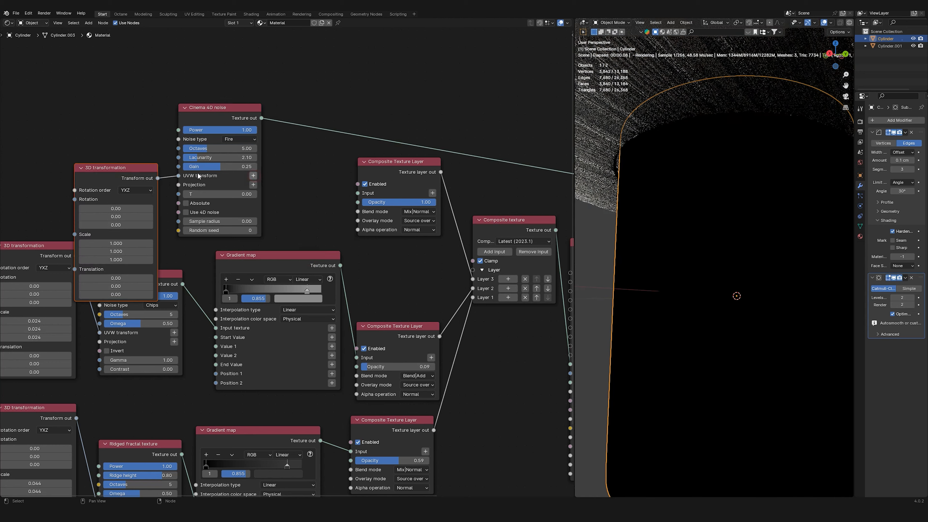
{"action": "left_click_drag", "start_coordinate": [136, 244], "coordinate": [89, 177]}
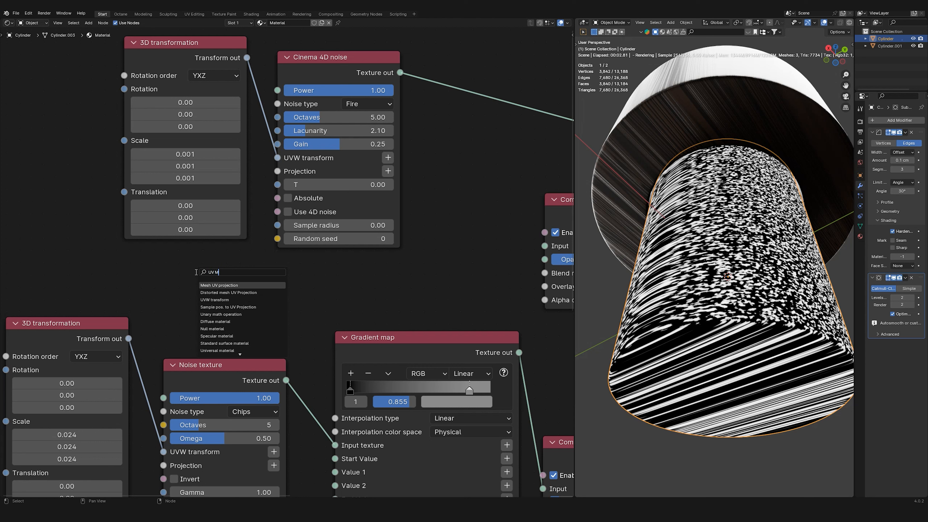
{"action": "left_click", "coordinate": [227, 285]}
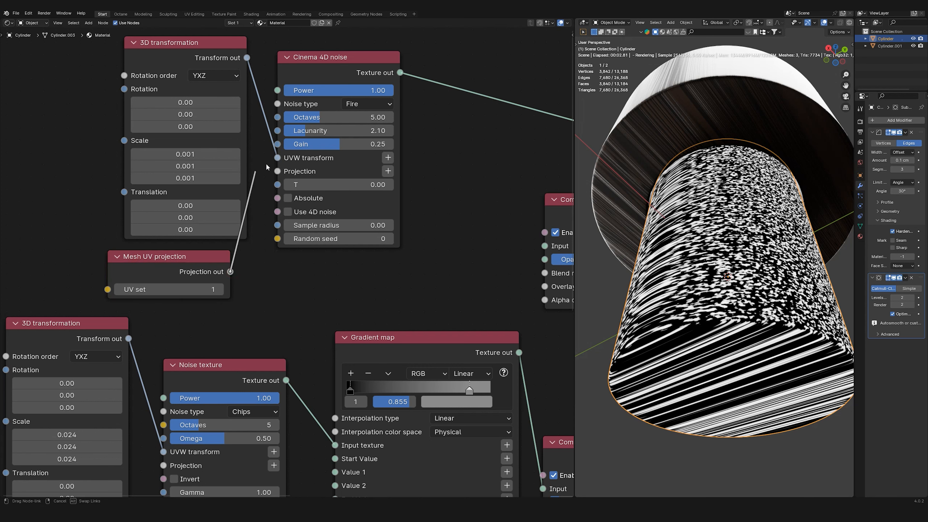
{"action": "left_click_drag", "start_coordinate": [278, 169], "coordinate": [278, 170]}
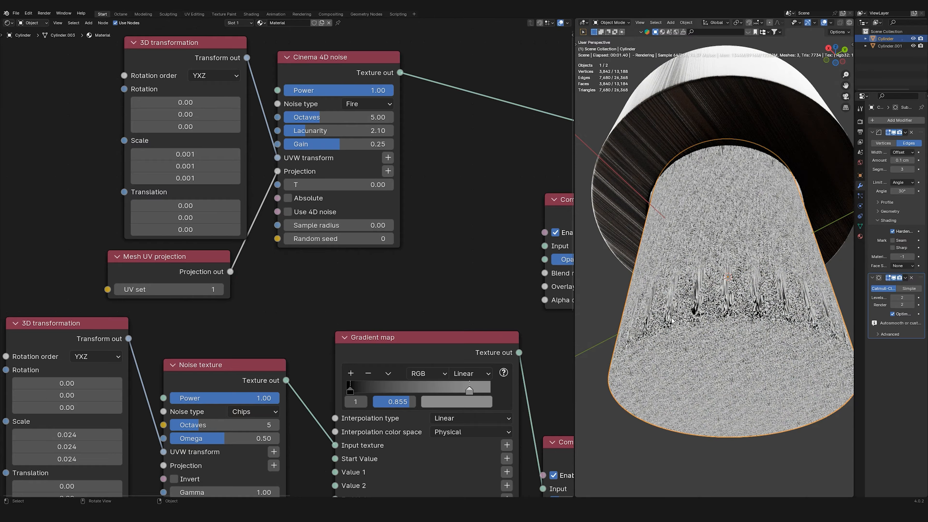
{"action": "middle_click_drag", "start_coordinate": [689, 323], "coordinate": [687, 318]}
{"action": "left_click_drag", "start_coordinate": [202, 154], "coordinate": [219, 178]}
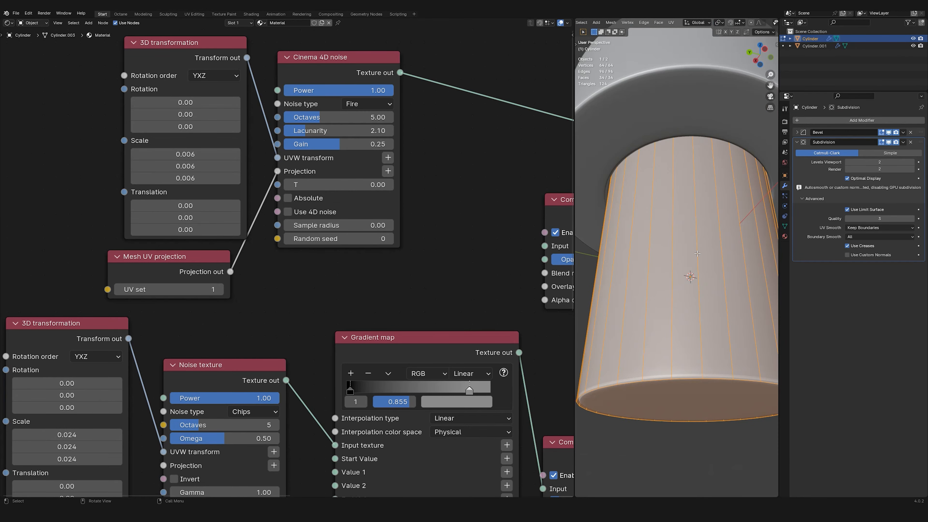
Loop-cut the lower cylinder body, bevel the cut into two supporting edge loops near the rims, and restore the rendered viewport
{"action": "left_click", "coordinate": [699, 262]}
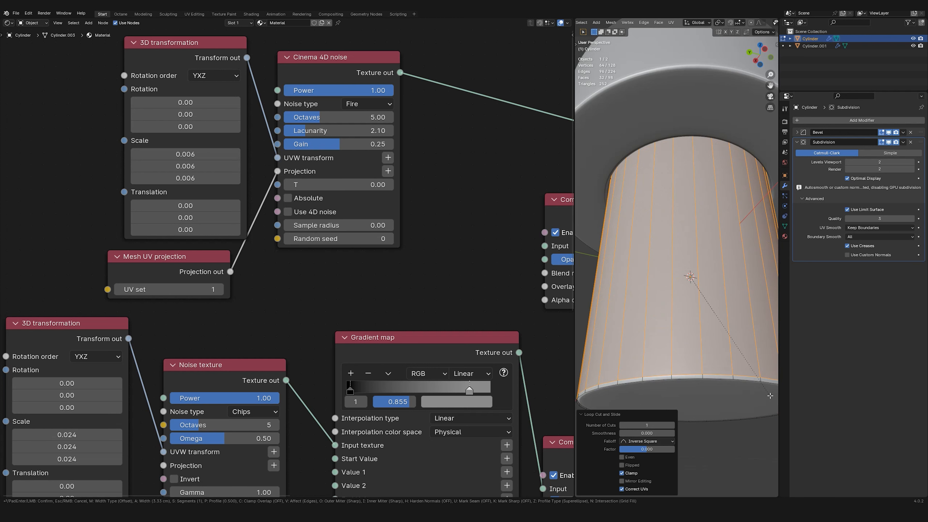
{"action": "key", "text": "Escape"}
{"action": "key", "text": "Tab"}
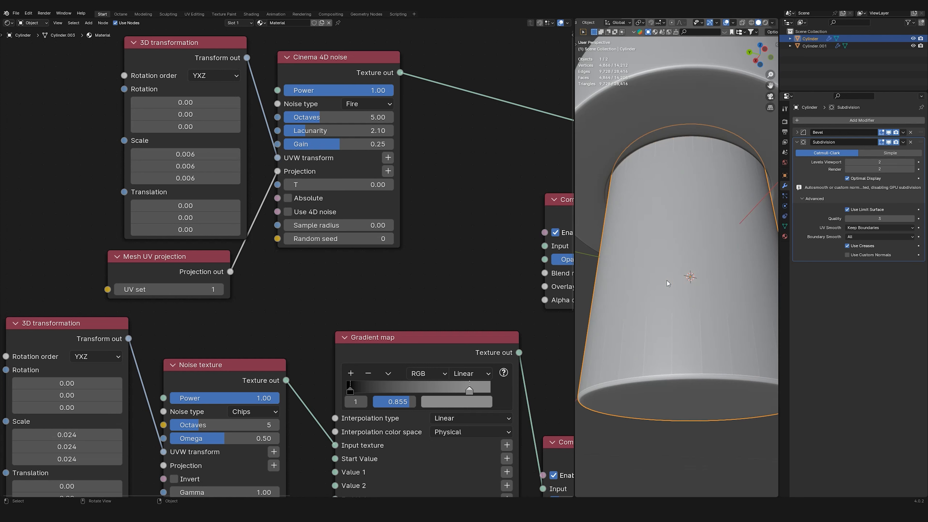
{"action": "left_click", "coordinate": [766, 22]}
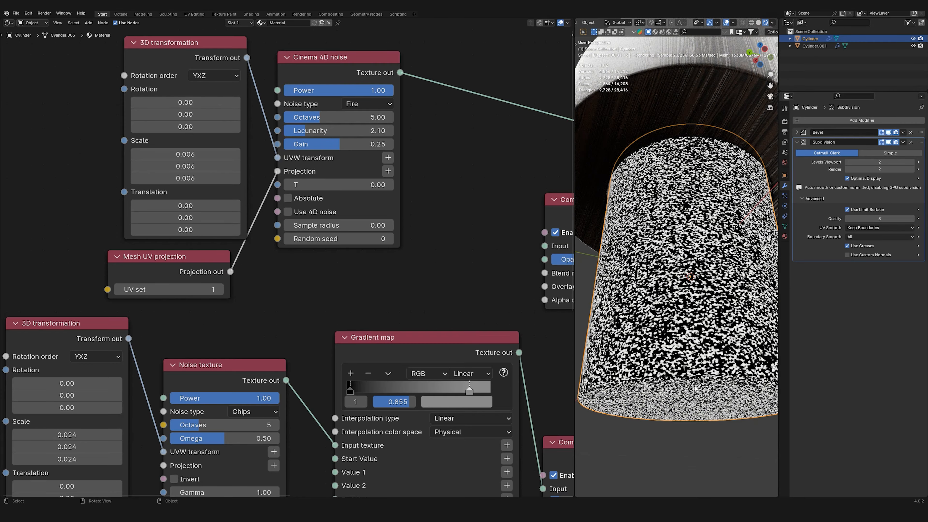
{"action": "left_click_drag", "start_coordinate": [779, 266], "coordinate": [875, 266]}
{"action": "scroll", "coordinate": [427, 248], "scroll_direction": "down", "scroll_amount": 2}
{"action": "scroll", "coordinate": [306, 222], "scroll_direction": "up", "scroll_amount": 2}
{"action": "scroll", "coordinate": [307, 221], "scroll_direction": "down", "scroll_amount": 2}
Duplicate the Gradient map, insert it between the Cinema 4D noise and the Layer 3 texture layer, and preview the Universal material
{"action": "left_click", "coordinate": [329, 357]}
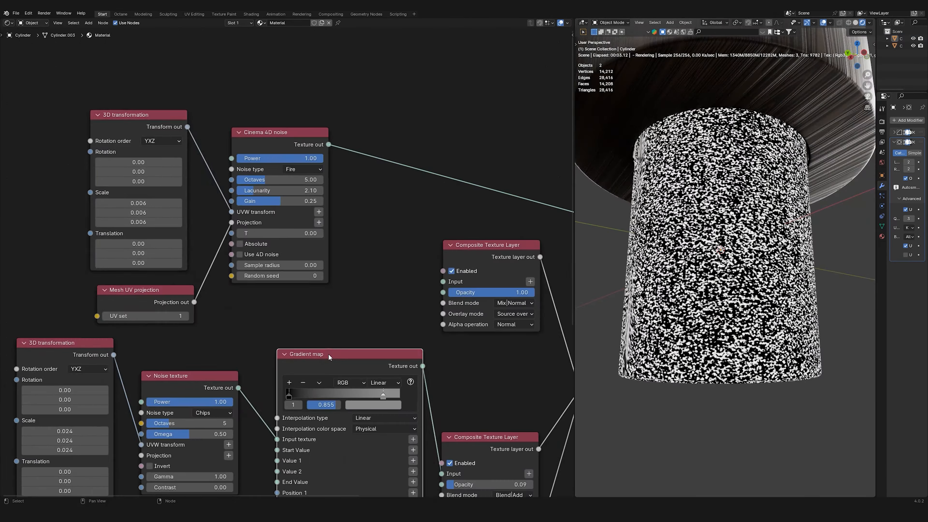
{"action": "key", "text": "shift+d"}
{"action": "left_click", "coordinate": [402, 143]}
{"action": "key", "text": "g"}
{"action": "left_click", "coordinate": [305, 140]}
{"action": "left_click_drag", "start_coordinate": [379, 141], "coordinate": [419, 247]}
{"action": "left_click", "coordinate": [402, 253], "text": "ctrl+shift"}
Set the Layer 3 texture layer to a Photometric blend mode at opacity 0.58 and fine-tune the lower bump layers' opacities
{"action": "middle_click_drag", "start_coordinate": [712, 256], "coordinate": [737, 260]}
{"action": "scroll", "coordinate": [725, 252], "scroll_direction": "up", "scroll_amount": 3}
{"action": "scroll", "coordinate": [205, 205], "scroll_direction": "up", "scroll_amount": 2}
{"action": "left_click_drag", "start_coordinate": [336, 217], "coordinate": [300, 217]}
{"action": "middle_click_drag", "start_coordinate": [123, 151], "coordinate": [198, 124]}
{"action": "middle_click_drag", "start_coordinate": [425, 300], "coordinate": [396, 232]}
{"action": "left_click_drag", "start_coordinate": [321, 317], "coordinate": [360, 317]}
{"action": "left_click_drag", "start_coordinate": [328, 426], "coordinate": [356, 426]}
{"action": "scroll", "coordinate": [727, 278], "scroll_direction": "down", "scroll_amount": 2}
{"action": "middle_click_drag", "start_coordinate": [693, 292], "coordinate": [723, 289]}
Set the Universal material's bump height to -0.003
{"action": "middle_click_drag", "start_coordinate": [530, 329], "coordinate": [341, 238]}
{"action": "scroll", "coordinate": [418, 266], "scroll_direction": "down", "scroll_amount": 3}
{"action": "scroll", "coordinate": [418, 266], "scroll_direction": "up", "scroll_amount": 8}
{"action": "left_click_drag", "start_coordinate": [362, 183], "coordinate": [350, 182]}
{"action": "scroll", "coordinate": [729, 253], "scroll_direction": "up", "scroll_amount": 2}
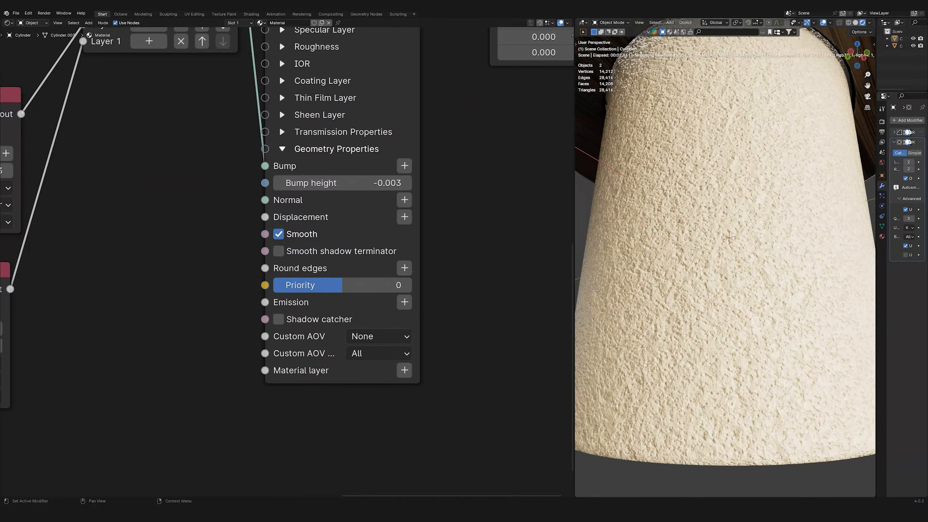
{"action": "key", "text": "Return"}
{"action": "scroll", "coordinate": [303, 186], "scroll_direction": "down", "scroll_amount": 4}
{"action": "middle_click_drag", "start_coordinate": [255, 146], "coordinate": [467, 321]}
{"action": "left_click_drag", "start_coordinate": [322, 187], "coordinate": [320, 187]}
{"action": "left_click_drag", "start_coordinate": [321, 353], "coordinate": [324, 353]}
{"action": "left_click_drag", "start_coordinate": [322, 187], "coordinate": [323, 188]}
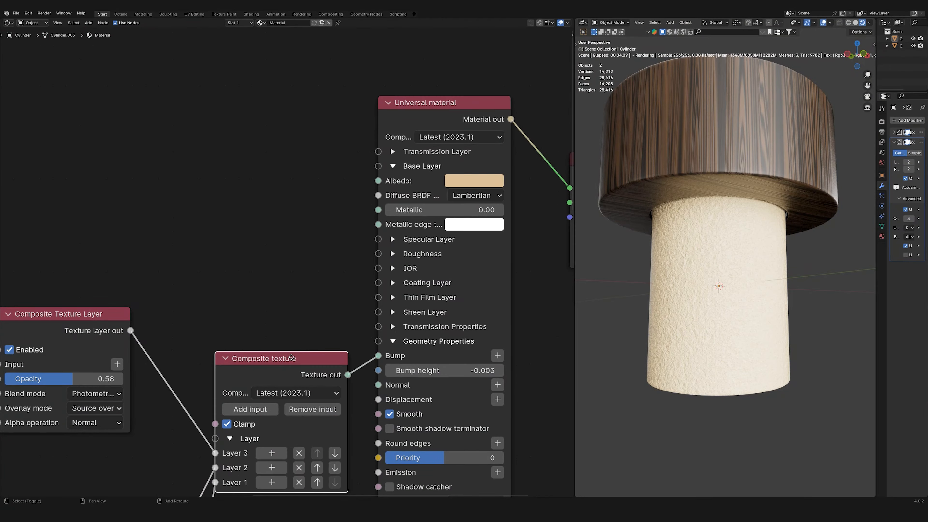
Duplicate the bump's Composite texture without its layers and connect the copy to the Universal material's Albedo
{"action": "key", "text": "shift+d"}
{"action": "left_click", "coordinate": [267, 109]}
{"action": "left_click_drag", "start_coordinate": [366, 144], "coordinate": [377, 180]}
{"action": "middle_click_drag", "start_coordinate": [707, 279], "coordinate": [724, 308]}
{"action": "scroll", "coordinate": [725, 309], "scroll_direction": "up", "scroll_amount": 2}
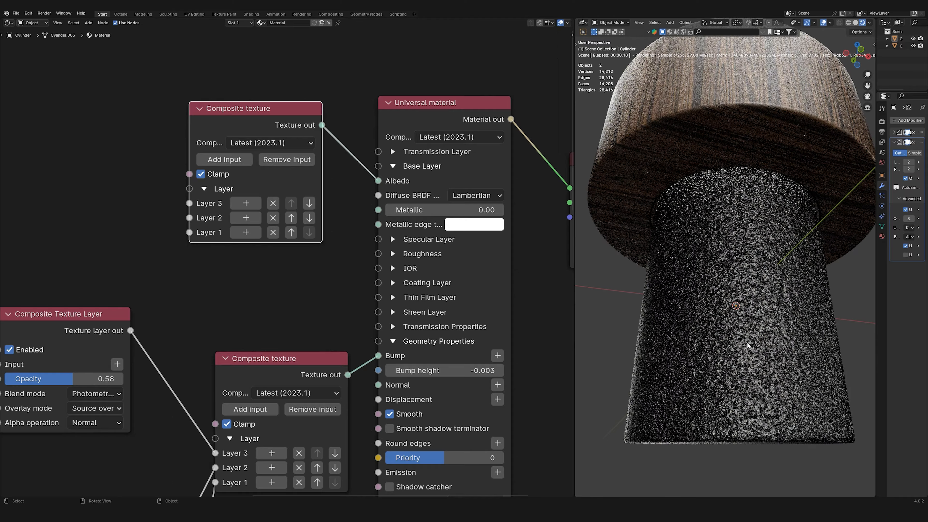
{"action": "middle_click_drag", "start_coordinate": [769, 357], "coordinate": [765, 349], "text": "shift"}
{"action": "scroll", "coordinate": [215, 223], "scroll_direction": "down", "scroll_amount": 2}
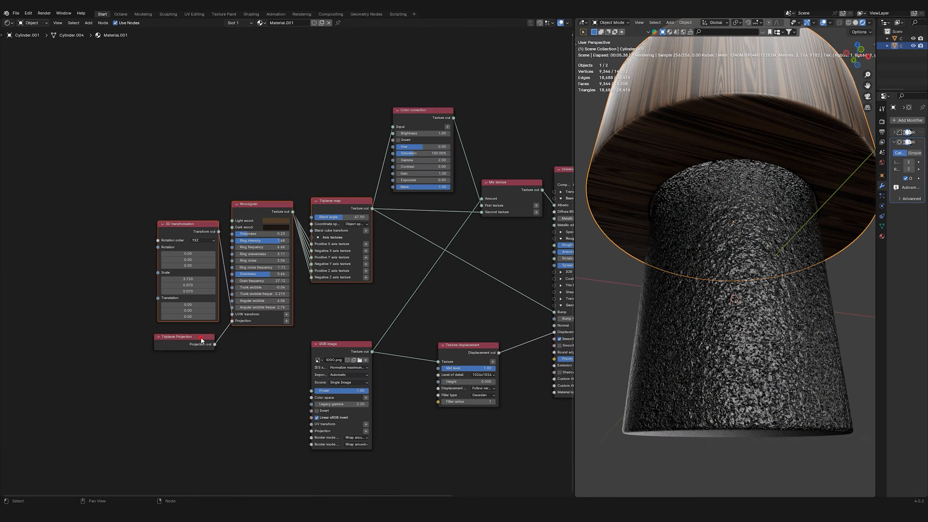
Copy the wood cap's 3D transformation, Triplanar Projection, Woodgrain and Triplanar map nodes into the lower cylinder body's material
{"action": "left_click_drag", "start_coordinate": [202, 340], "coordinate": [206, 330]}
{"action": "left_click_drag", "start_coordinate": [88, 238], "coordinate": [353, 330]}
{"action": "key", "text": "ctrl+c"}
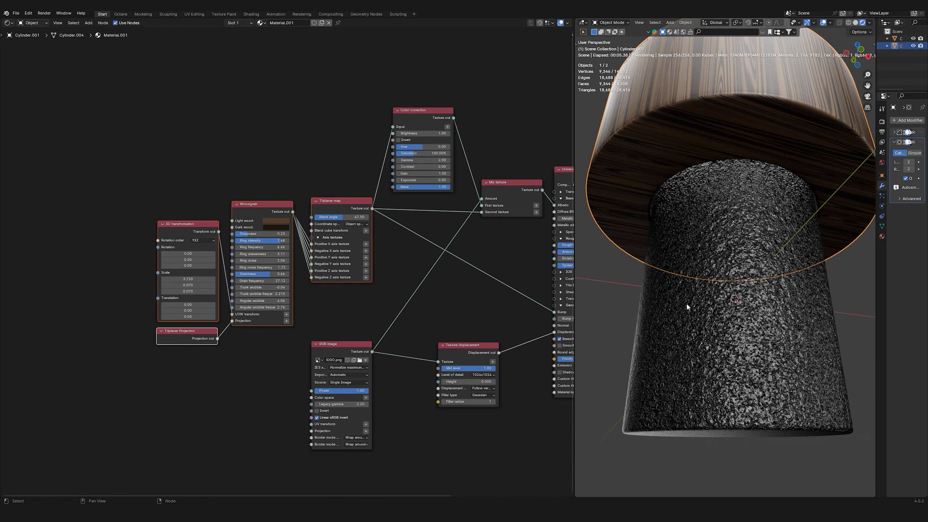
{"action": "left_click", "coordinate": [735, 344]}
{"action": "scroll", "coordinate": [339, 297], "scroll_direction": "down", "scroll_amount": 5}
{"action": "left_click", "coordinate": [185, 131]}
{"action": "key", "text": "ctrl+v"}
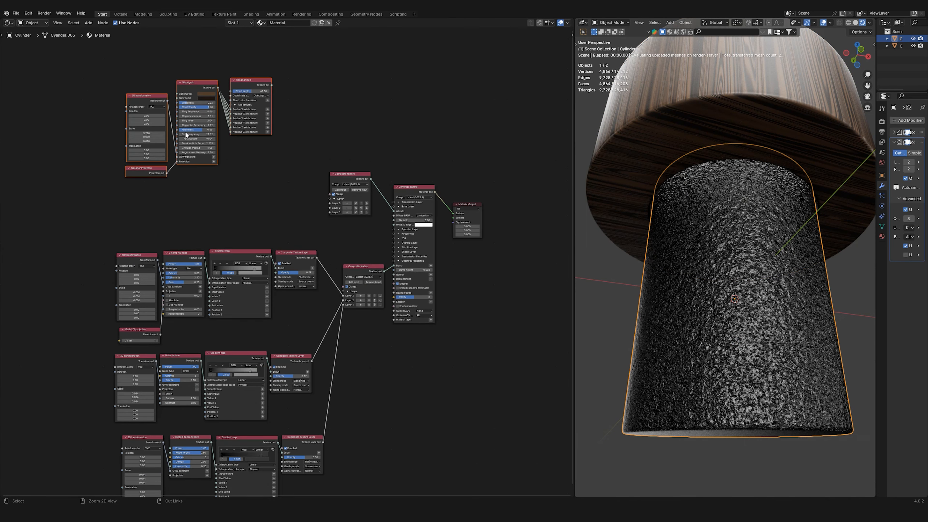
Attach a Composite Texture Layer to Layer 1 of the albedo composite, feed it the Triplanar map, and rearrange the woodgrain nodes
{"action": "scroll", "coordinate": [190, 124], "scroll_direction": "up", "scroll_amount": 2}
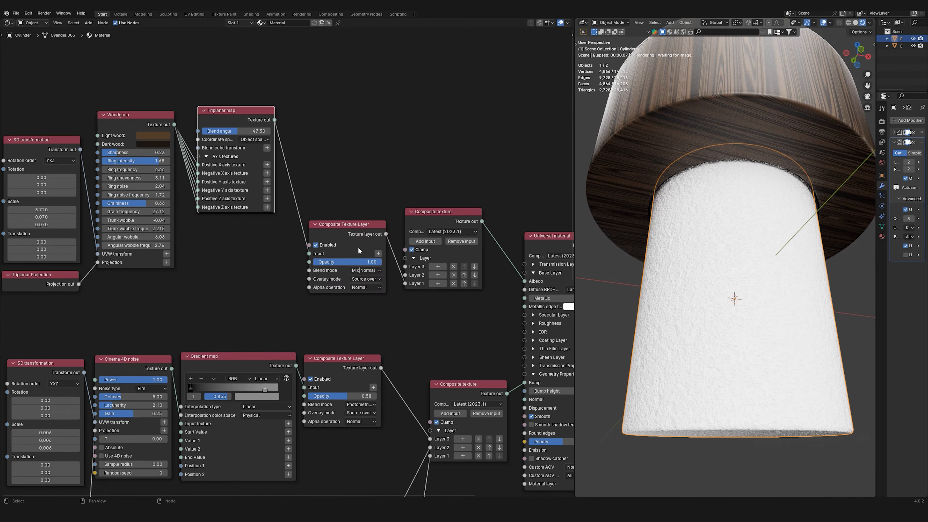
{"action": "scroll", "coordinate": [358, 247], "scroll_direction": "down", "scroll_amount": 2}
{"action": "middle_click_drag", "start_coordinate": [297, 345], "coordinate": [327, 346]}
{"action": "left_click_drag", "start_coordinate": [83, 100], "coordinate": [296, 286]}
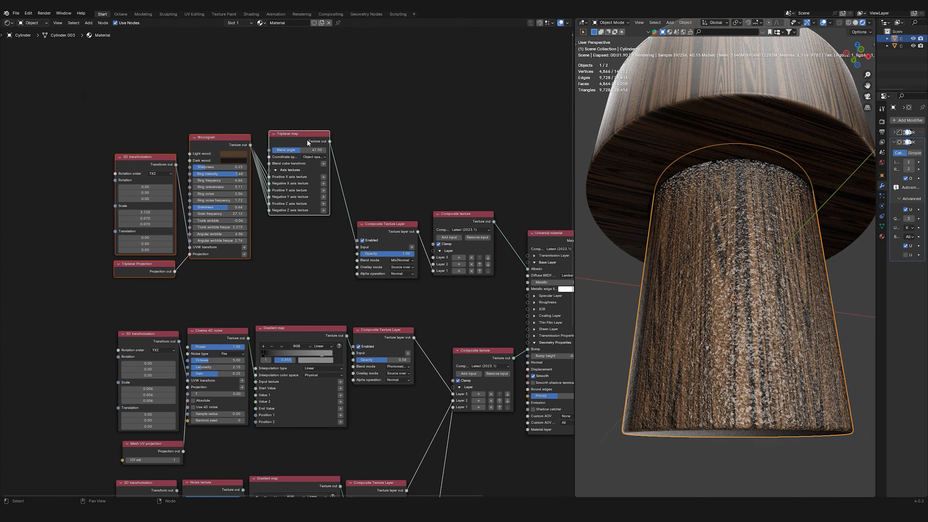
{"action": "key", "text": "g"}
{"action": "left_click", "coordinate": [399, 204]}
{"action": "left_click", "coordinate": [403, 230]}
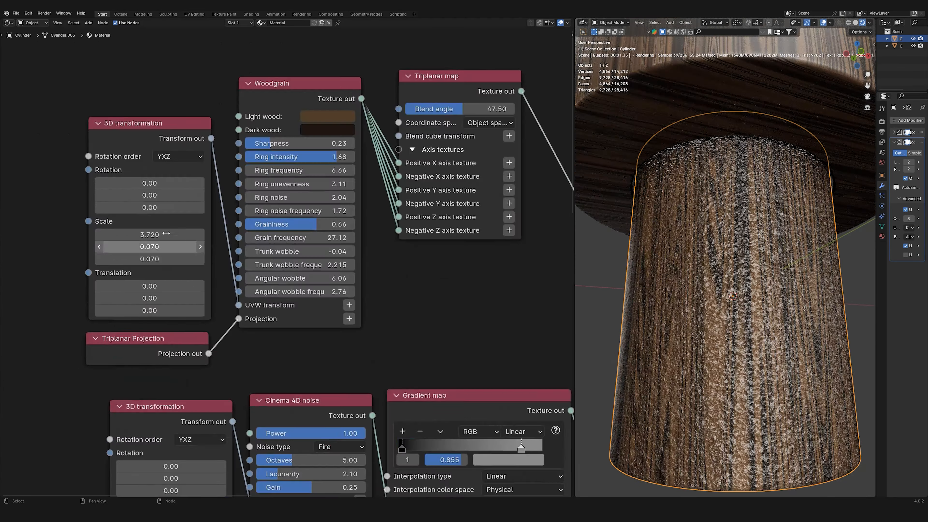
Change the woodgrain scale to 0.070, 3.720, 0.070 and lighten the Light wood and Dark wood colors to tan tones
{"action": "key", "text": "ctrl+v"}
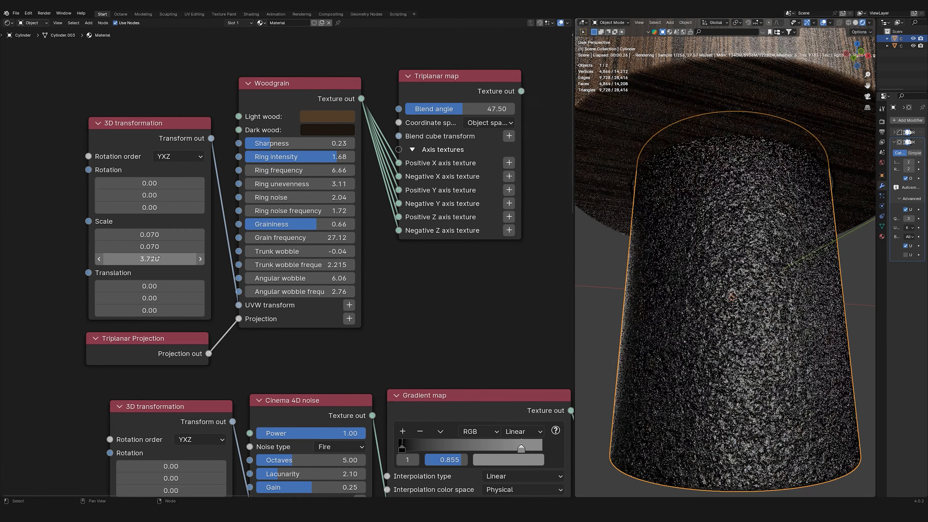
{"action": "key", "text": "ctrl+z"}
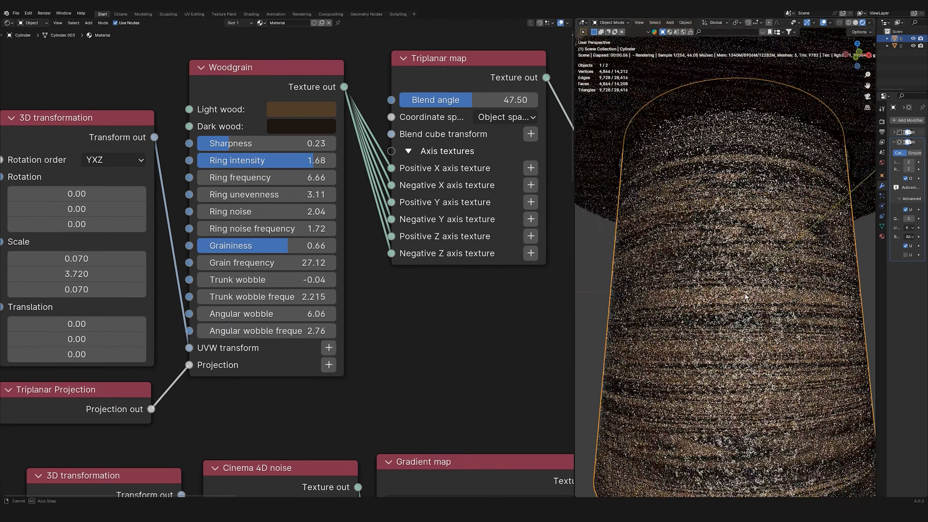
{"action": "left_click", "coordinate": [301, 127]}
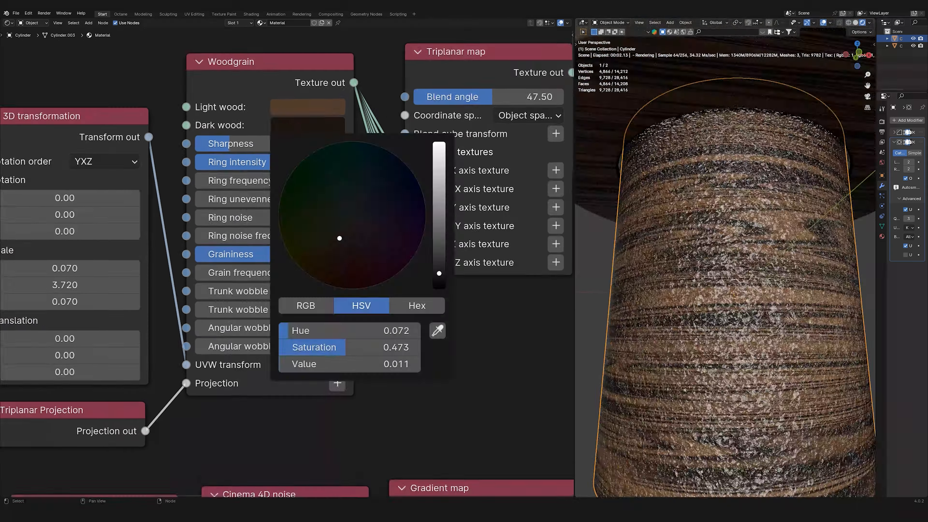
{"action": "key", "text": "ctrl+v"}
{"action": "left_click", "coordinate": [301, 129]}
{"action": "key", "text": "ctrl+z"}
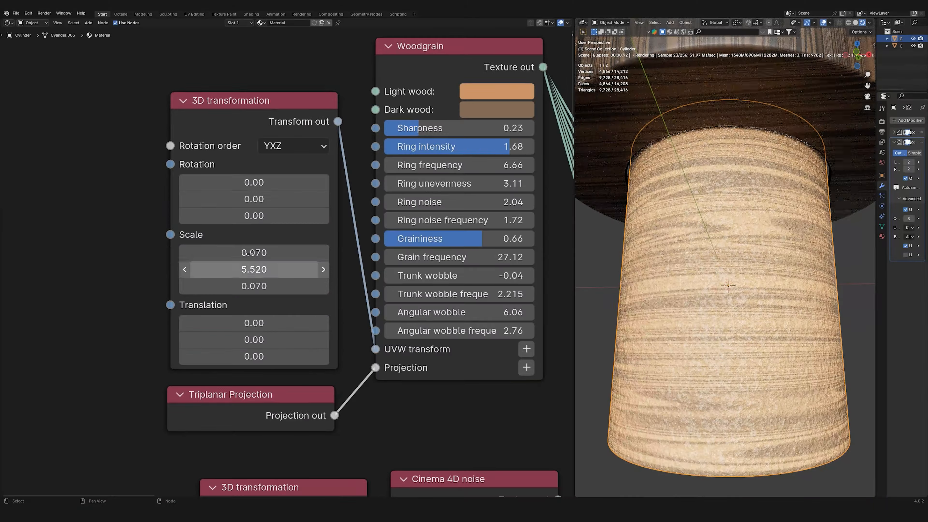
Refine the woodgrain with scale 0.025, 1.560, 0.070 and paler light and dark wood colors, keeping its layer at opacity 1.00
{"action": "left_click_drag", "start_coordinate": [248, 253], "coordinate": [226, 252]}
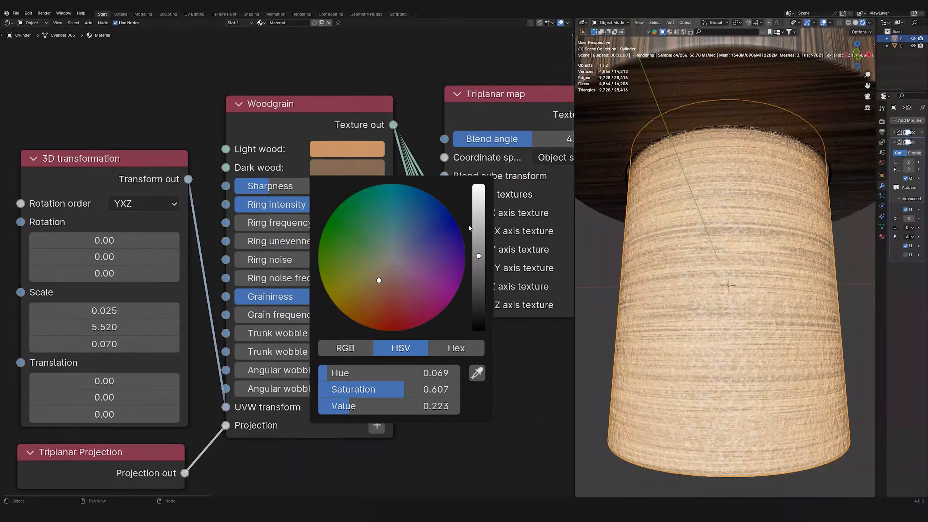
{"action": "scroll", "coordinate": [469, 228], "scroll_direction": "up", "scroll_amount": 2}
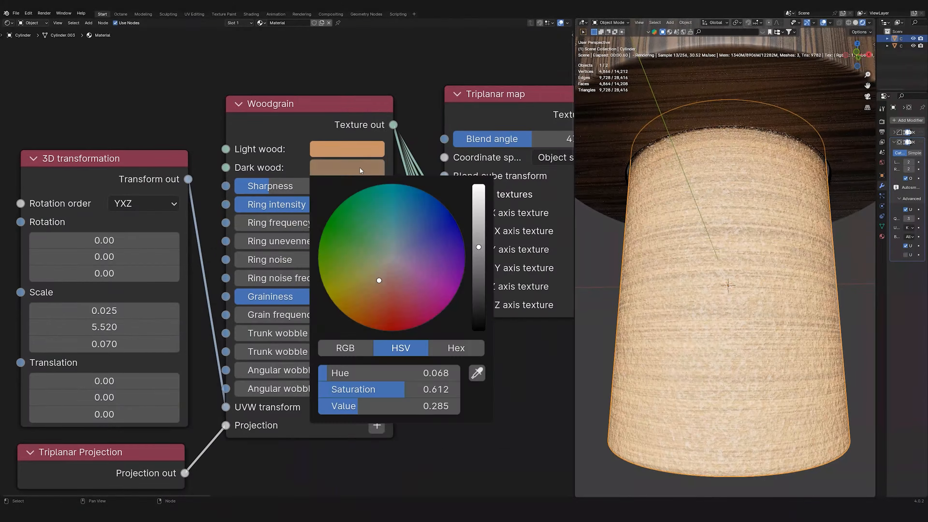
{"action": "key", "text": "ctrl+v"}
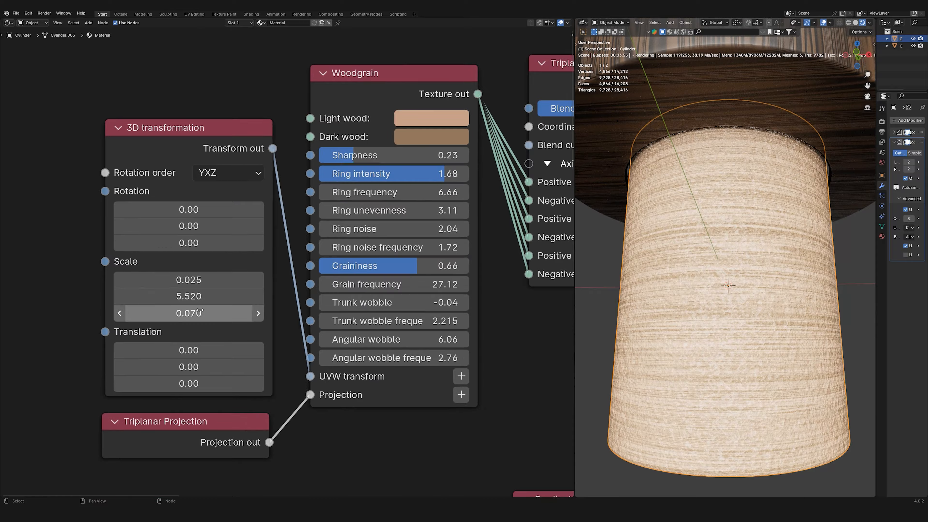
{"action": "left_click_drag", "start_coordinate": [199, 297], "coordinate": [180, 297]}
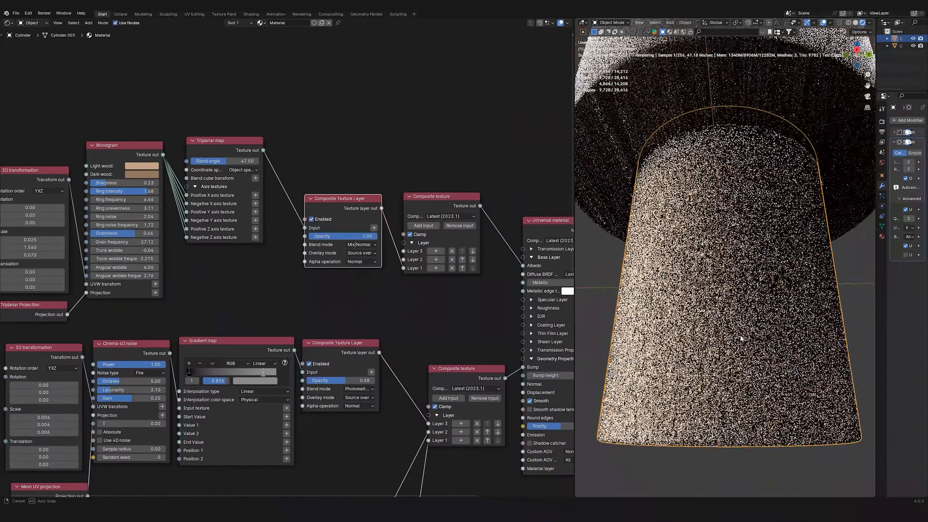
{"action": "scroll", "coordinate": [727, 346], "scroll_direction": "up", "scroll_amount": 1}
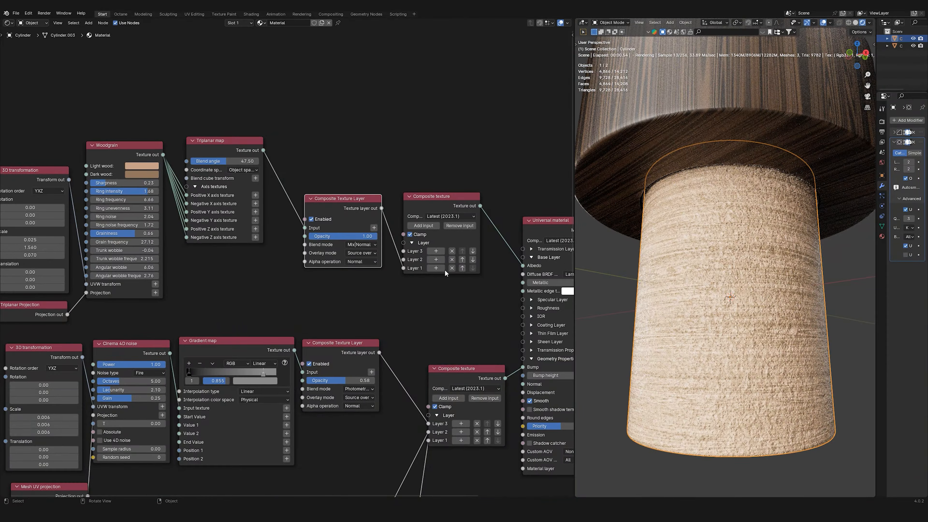
{"action": "scroll", "coordinate": [339, 236], "scroll_direction": "up", "scroll_amount": 2}
{"action": "left_click_drag", "start_coordinate": [340, 236], "coordinate": [387, 235]}
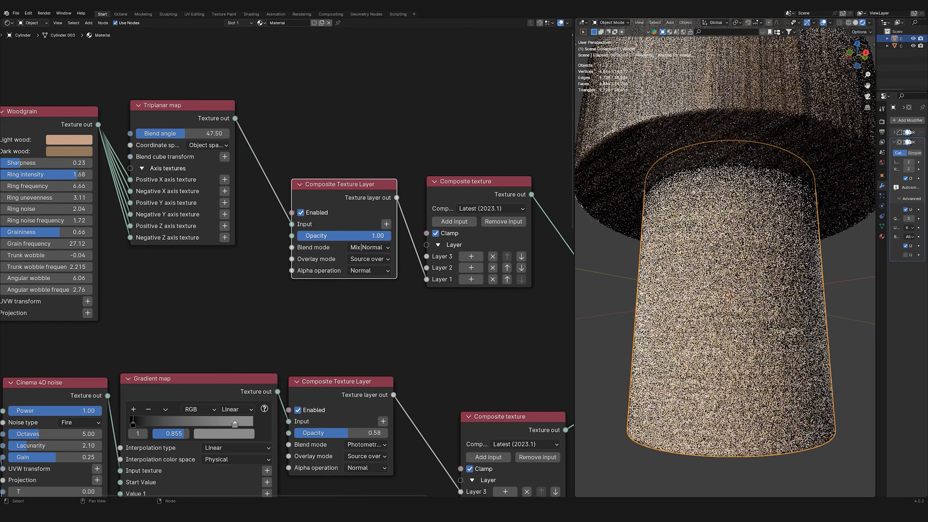
Add a second Composite Texture Layer to the albedo composite and a Procedural effects texture of type Noise smoke flow
{"action": "scroll", "coordinate": [359, 227], "scroll_direction": "down", "scroll_amount": 2}
{"action": "left_click_drag", "start_coordinate": [443, 194], "coordinate": [451, 93]}
{"action": "left_click", "coordinate": [453, 160]}
{"action": "left_click_drag", "start_coordinate": [359, 135], "coordinate": [349, 98]}
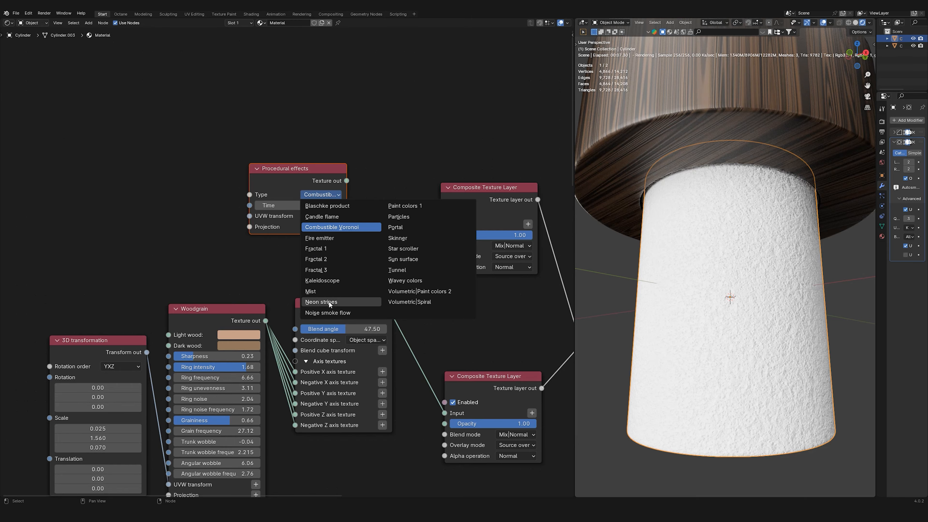
{"action": "left_click", "coordinate": [327, 312]}
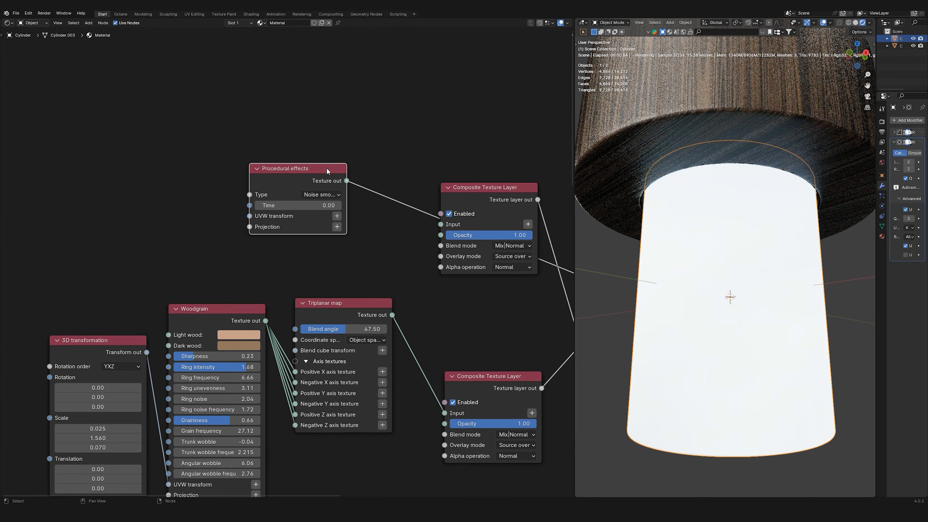
Attach a 3D transformation to the Procedural effects texture, scale it down to about 0.008, and stretch the pattern into horizontal streaks
{"action": "left_click", "coordinate": [336, 215]}
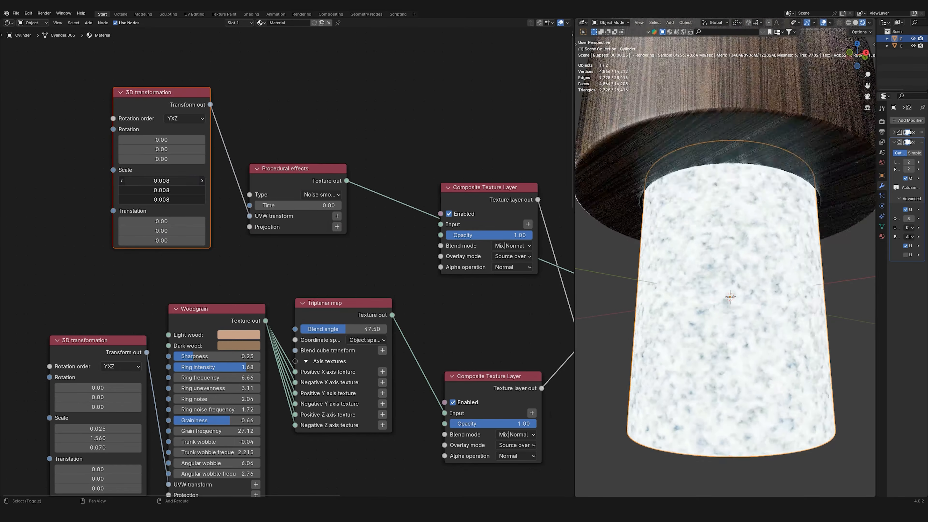
{"action": "scroll", "coordinate": [232, 201], "scroll_direction": "up", "scroll_amount": 1}
{"action": "mouse_move", "coordinate": [179, 179]}
{"action": "left_mouse_down", "text": "shift"}
{"action": "mouse_move", "coordinate": [195, 179]}
{"action": "mouse_move", "coordinate": [175, 179]}
{"action": "left_mouse_up", "text": "shift"}
{"action": "left_click_drag", "start_coordinate": [179, 200], "coordinate": [175, 189], "text": "shift"}
{"action": "mouse_move", "coordinate": [179, 179]}
{"action": "left_mouse_down", "text": "shift"}
{"action": "mouse_move", "coordinate": [206, 179]}
{"action": "mouse_move", "coordinate": [177, 190]}
{"action": "left_mouse_up", "text": "shift"}
Route the Noise smoke flow through a high-contrast Gradient map with a stop at 0.165 into its texture layer, and preview the full material
{"action": "scroll", "coordinate": [234, 204], "scroll_direction": "down", "scroll_amount": 4}
{"action": "left_click_drag", "start_coordinate": [270, 176], "coordinate": [252, 119]}
{"action": "mouse_move", "coordinate": [183, 100]}
{"action": "left_mouse_down"}
{"action": "mouse_move", "coordinate": [252, 118]}
{"action": "mouse_move", "coordinate": [181, 104]}
{"action": "left_mouse_up"}
{"action": "scroll", "coordinate": [286, 219], "scroll_direction": "down", "scroll_amount": 3}
{"action": "left_click", "coordinate": [319, 415]}
{"action": "left_click_drag", "start_coordinate": [320, 415], "coordinate": [315, 120]}
{"action": "scroll", "coordinate": [339, 221], "scroll_direction": "up", "scroll_amount": 3}
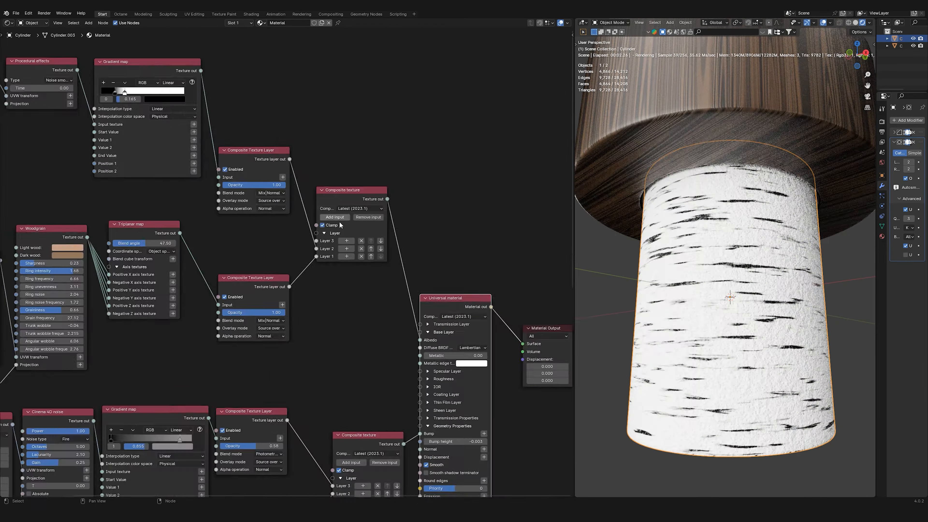
Set the streak layer's blend mode to Blend|Multiply and tone the underlying woodgrain with a Color correction
{"action": "left_click", "coordinate": [237, 179]}
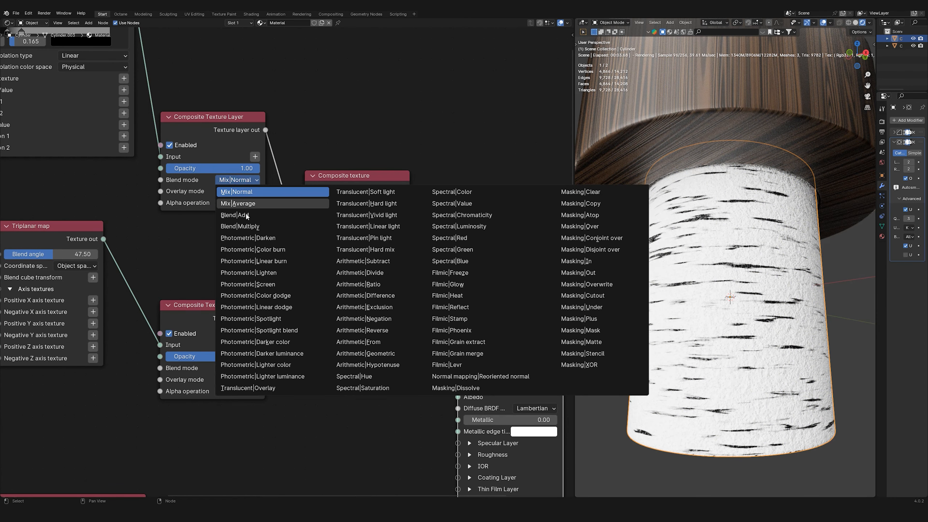
{"action": "left_click", "coordinate": [250, 227]}
{"action": "scroll", "coordinate": [390, 273], "scroll_direction": "up", "scroll_amount": 2}
{"action": "left_click_drag", "start_coordinate": [389, 271], "coordinate": [352, 271]}
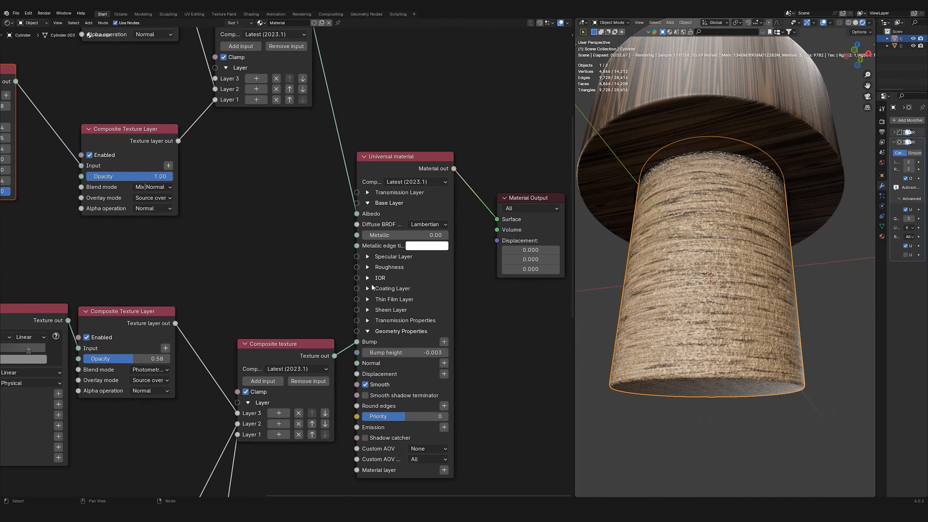
Raise the roughness of the lower cylinder's Universal material for a less glossy surface
{"action": "scroll", "coordinate": [374, 282], "scroll_direction": "up", "scroll_amount": 3}
{"action": "left_click", "coordinate": [366, 255]}
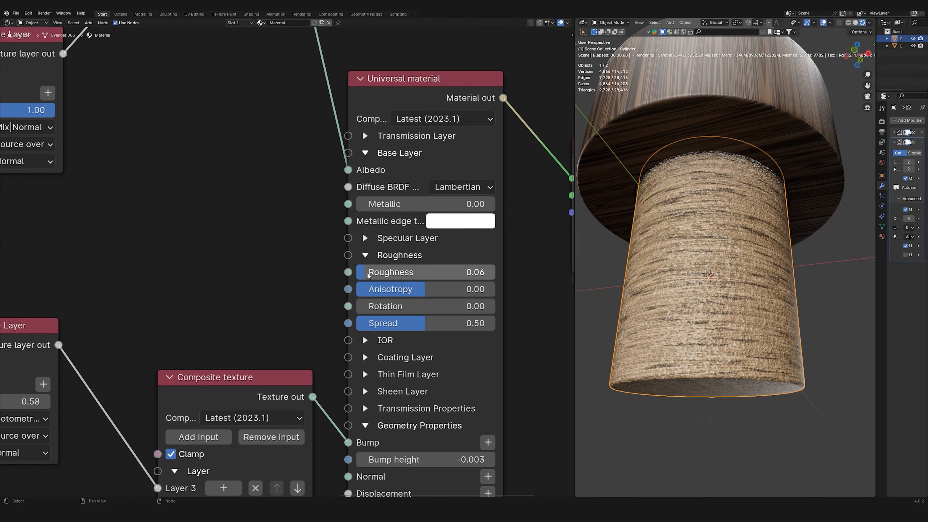
{"action": "left_click_drag", "start_coordinate": [371, 273], "coordinate": [444, 272]}
{"action": "scroll", "coordinate": [677, 297], "scroll_direction": "up", "scroll_amount": 2}
{"action": "mouse_move", "coordinate": [677, 296]}
{"action": "middle_mouse_down"}
{"action": "mouse_move", "coordinate": [686, 317]}
{"action": "mouse_move", "coordinate": [698, 310]}
{"action": "mouse_move", "coordinate": [688, 300]}
{"action": "middle_mouse_up"}
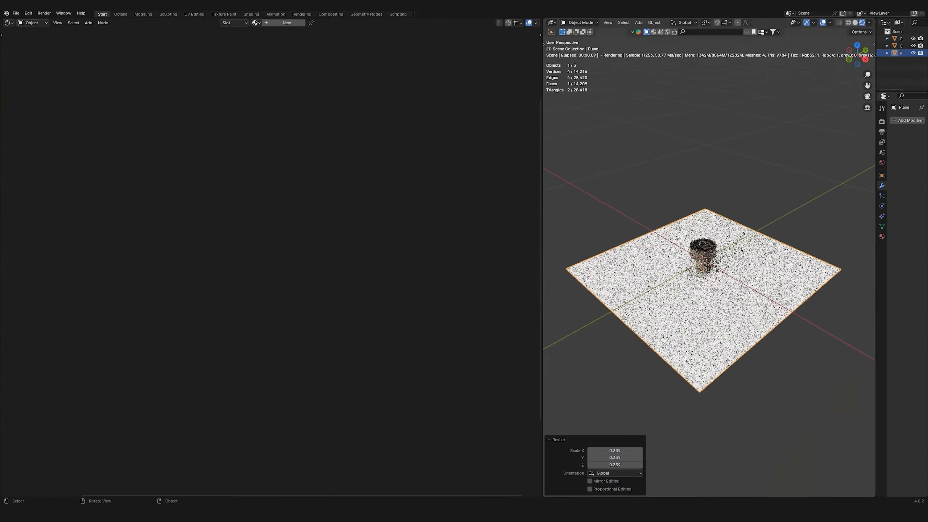
Apply the floor plane's scale and create a new material for it, with the Base Layer settings open
{"action": "key", "text": "ctrl+a"}
{"action": "left_click", "coordinate": [767, 316]}
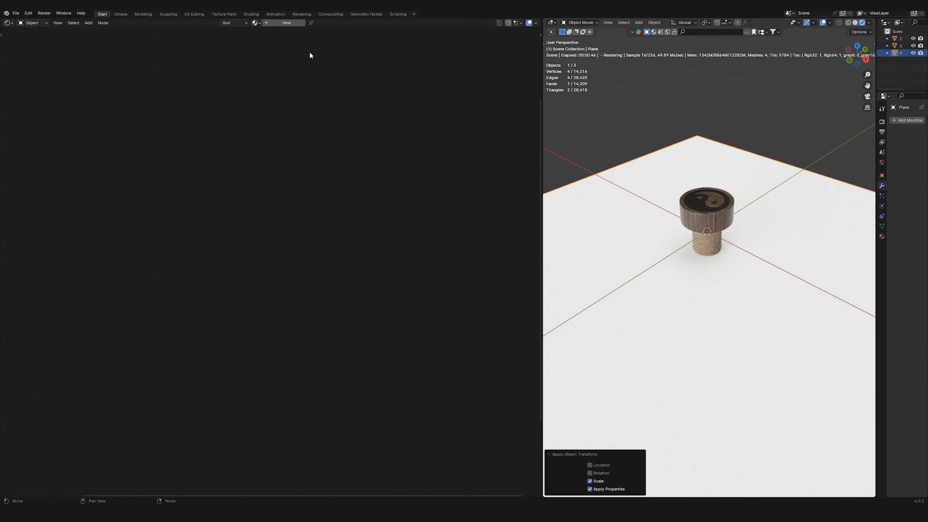
{"action": "left_click", "coordinate": [286, 23]}
{"action": "mouse_move", "coordinate": [439, 181]}
{"action": "left_mouse_down"}
{"action": "mouse_move", "coordinate": [454, 278]}
{"action": "mouse_move", "coordinate": [452, 209]}
{"action": "left_mouse_up"}
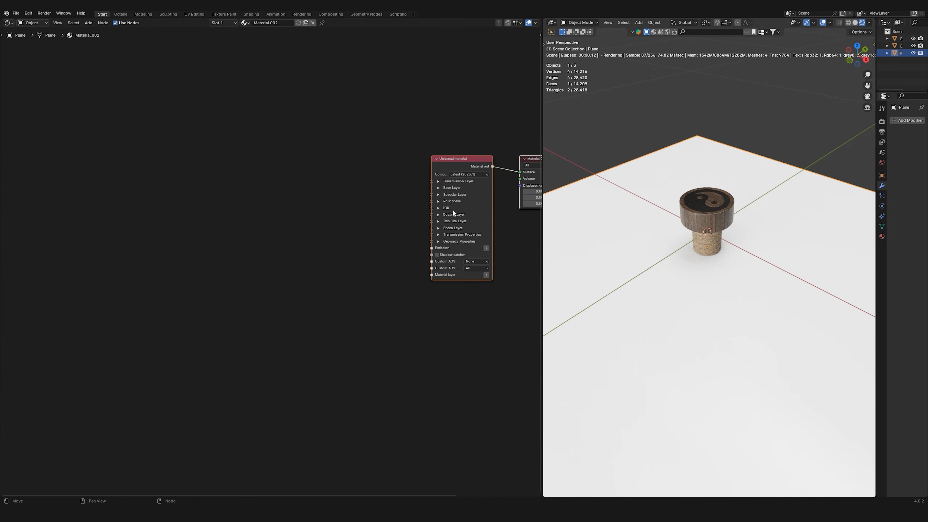
{"action": "scroll", "coordinate": [453, 209], "scroll_direction": "up", "scroll_amount": 10}
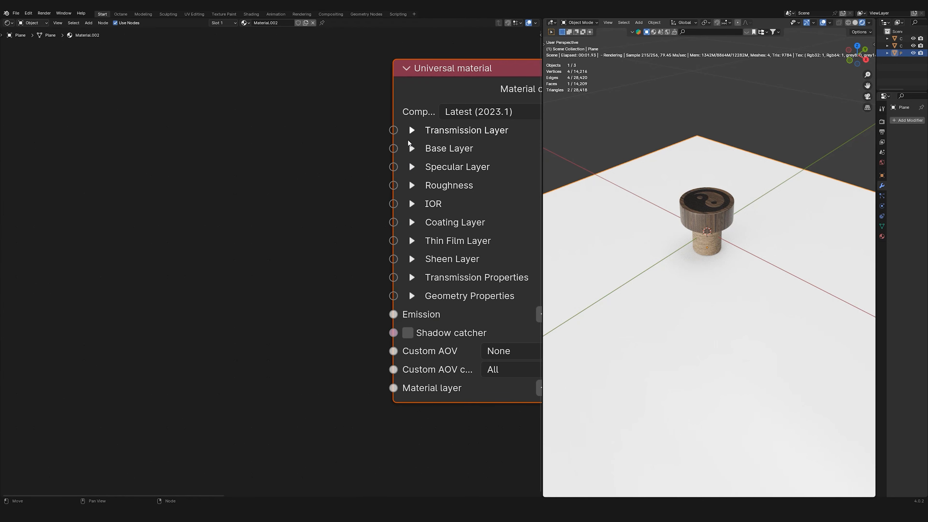
{"action": "left_click", "coordinate": [411, 148]}
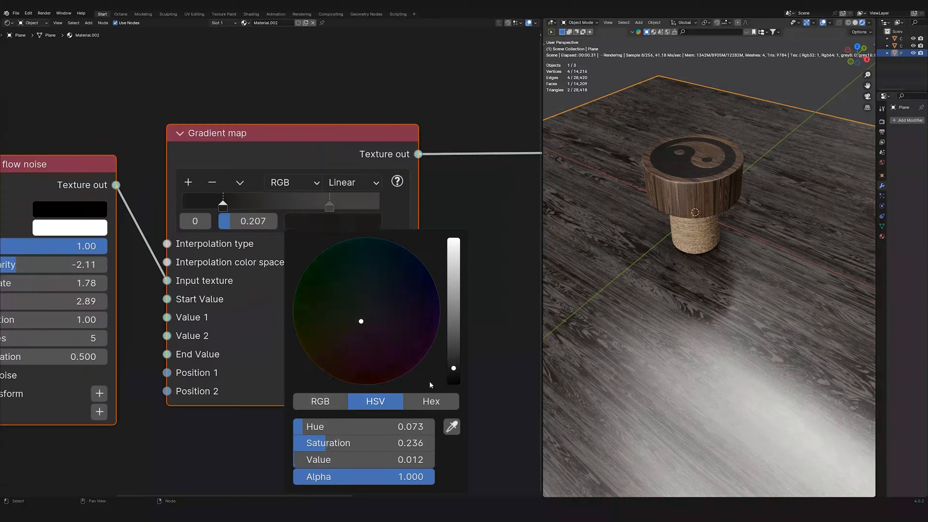
Open the plane material's Roughness and Specular settings and adjust the Gradient map feeding its bump
{"action": "left_click_drag", "start_coordinate": [170, 256], "coordinate": [452, 251]}
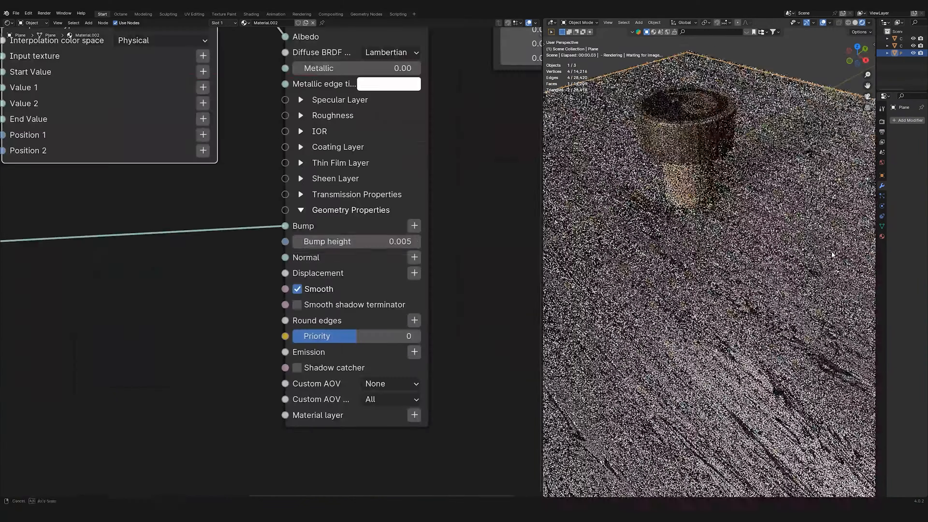
{"action": "left_click", "coordinate": [301, 115]}
{"action": "left_click", "coordinate": [301, 100]}
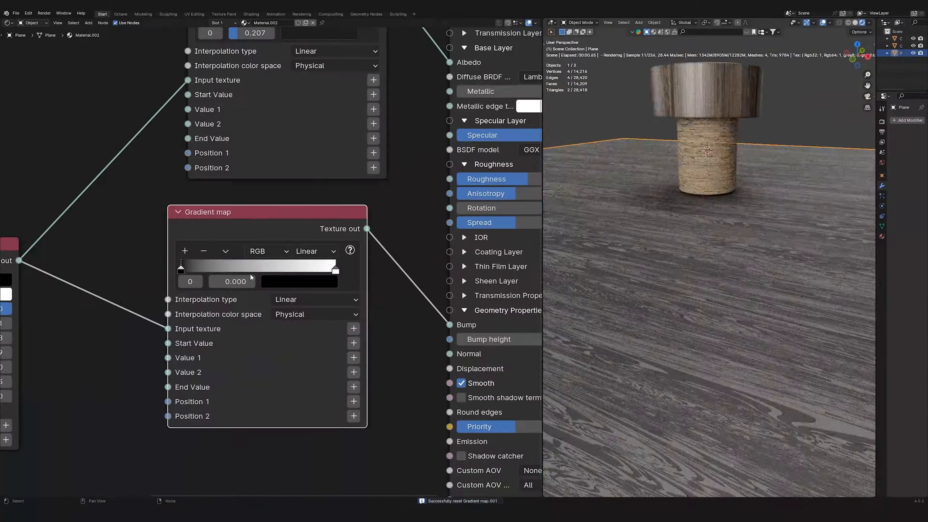
{"action": "left_click_drag", "start_coordinate": [250, 275], "coordinate": [255, 275]}
{"action": "middle_click_drag", "start_coordinate": [255, 275], "coordinate": [169, 297]}
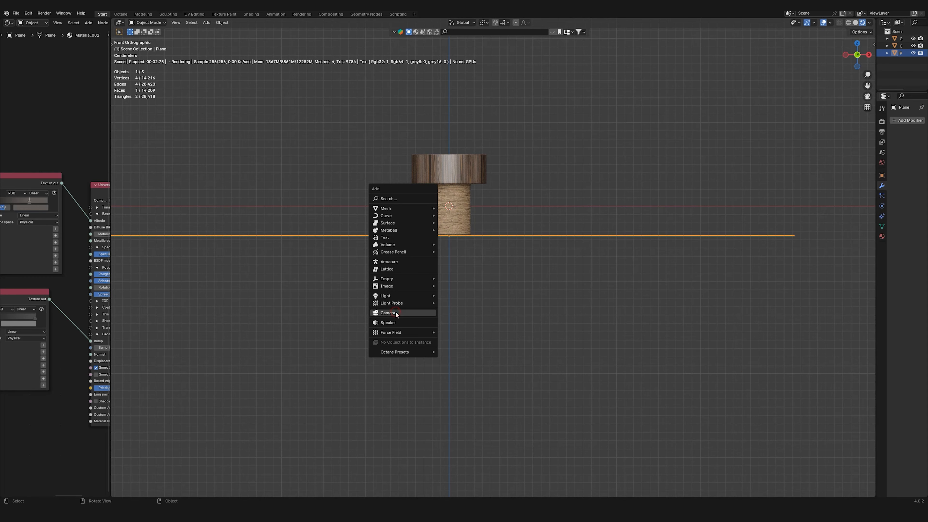
Add a camera, look through it and move it so the stamp and floor sit inside the frame
{"action": "left_click", "coordinate": [388, 312]}
{"action": "key", "text": "KP_0"}
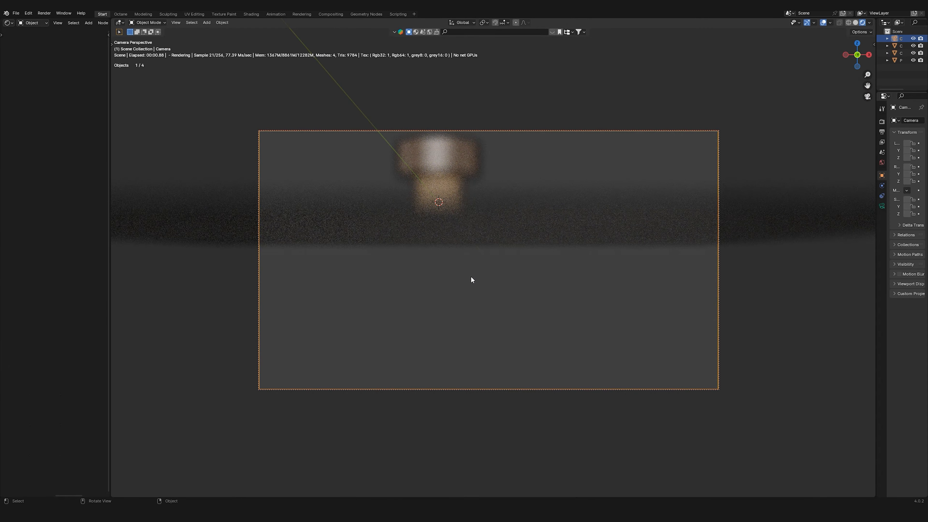
{"action": "key", "text": "g"}
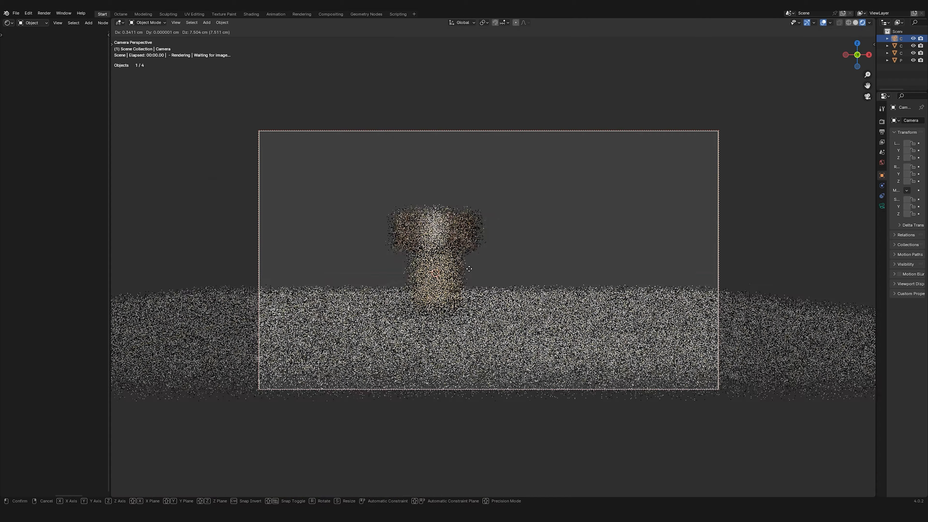
{"action": "left_click", "coordinate": [854, 269]}
Turn off the camera's Autofocus and set its depth-of-field aperture to 0
{"action": "left_click_drag", "start_coordinate": [875, 258], "coordinate": [729, 261]}
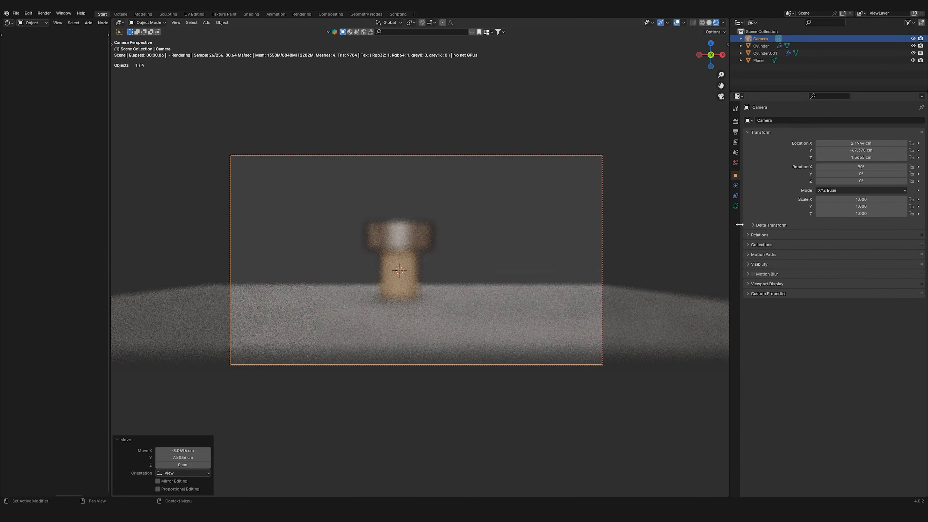
{"action": "left_click", "coordinate": [735, 206]}
{"action": "left_click", "coordinate": [820, 322]}
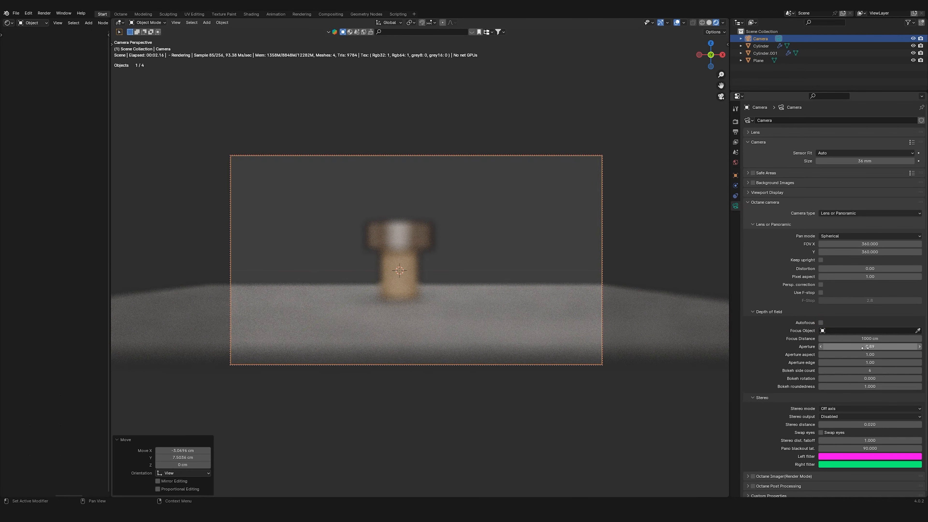
{"action": "key", "text": "BackSpace"}
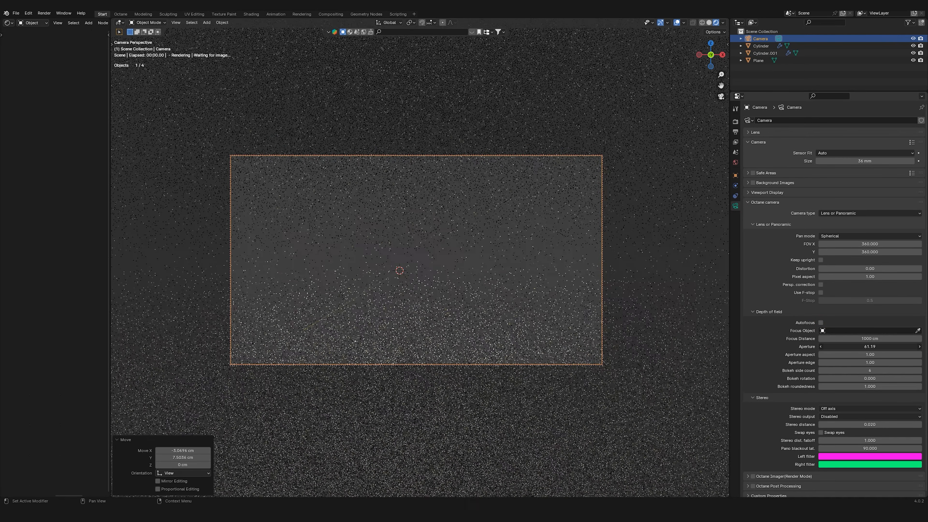
Lock the camera to the view, select the stamp's head and orbit to look at it from above
{"action": "key", "text": "n"}
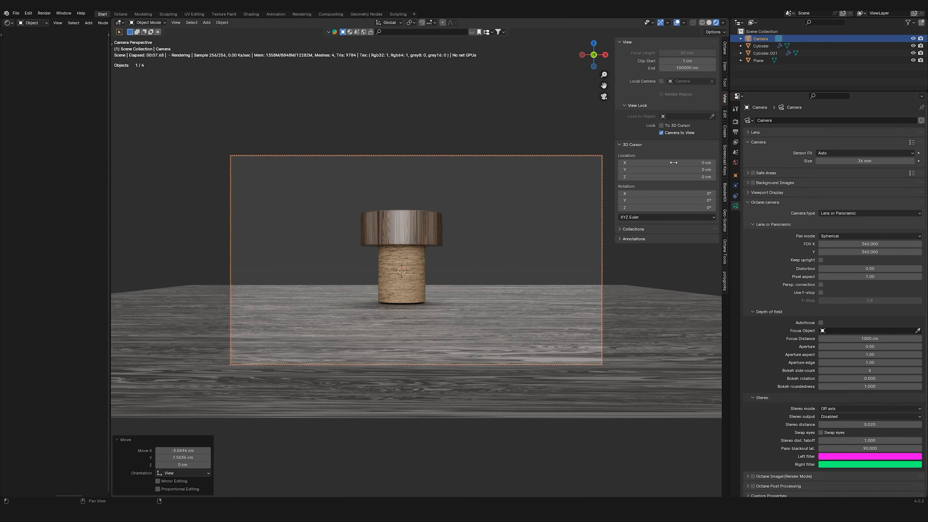
{"action": "left_click", "coordinate": [392, 226]}
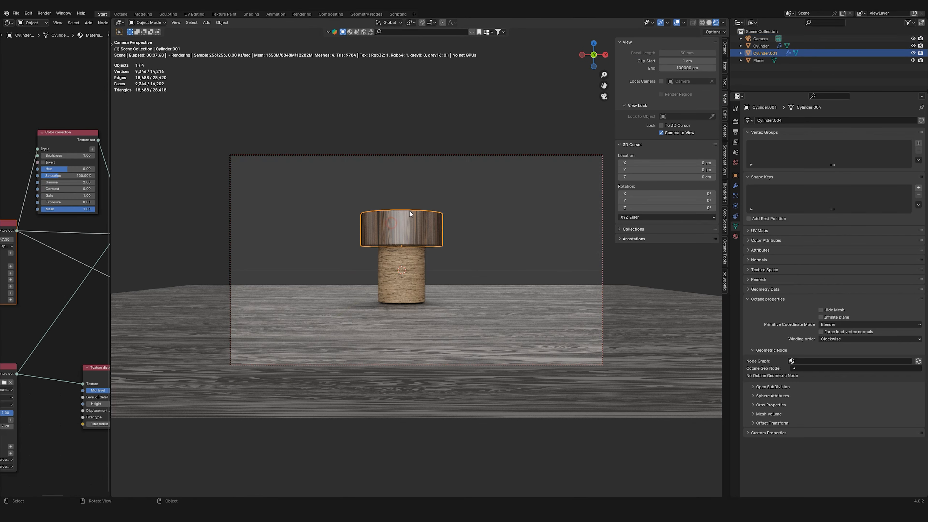
{"action": "middle_click_drag", "start_coordinate": [408, 206], "coordinate": [414, 237]}
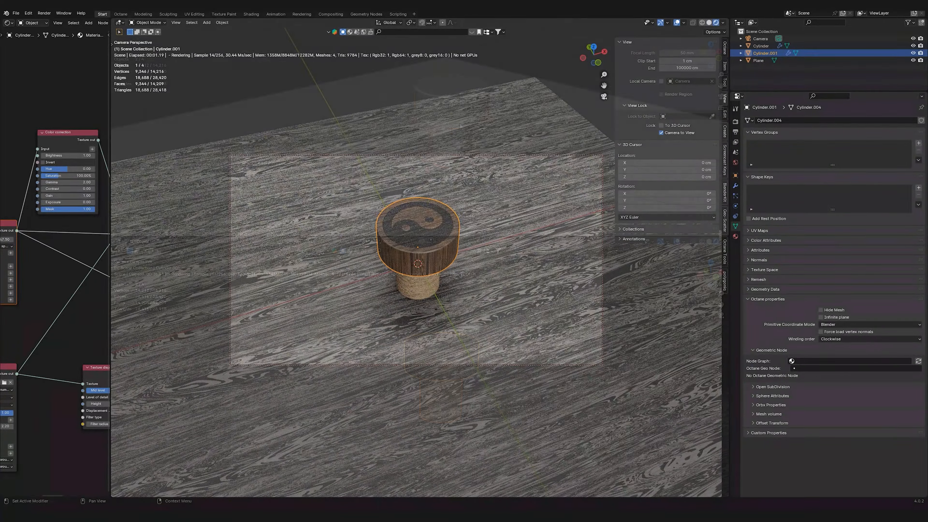
Add a Plain Axes empty at the origin and reduce its display size to 34 cm
{"action": "key", "text": "shift+a"}
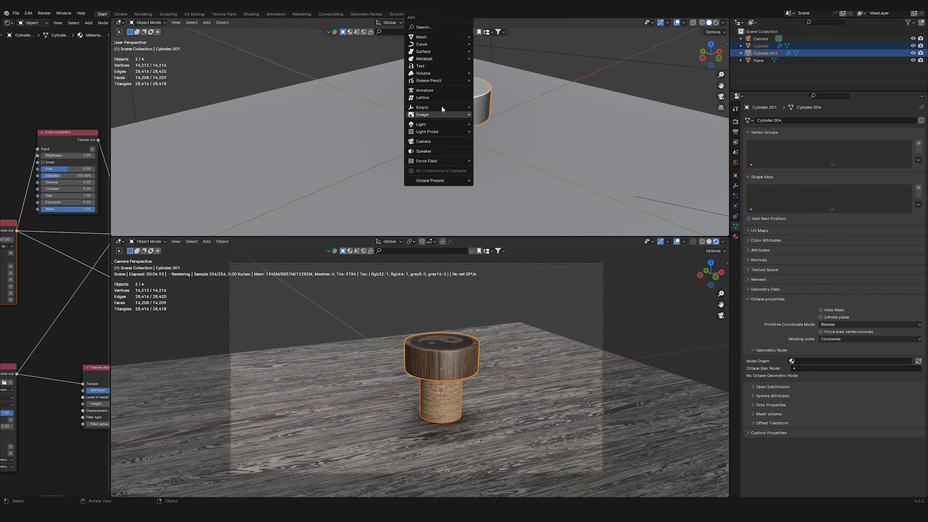
{"action": "left_click", "coordinate": [498, 108]}
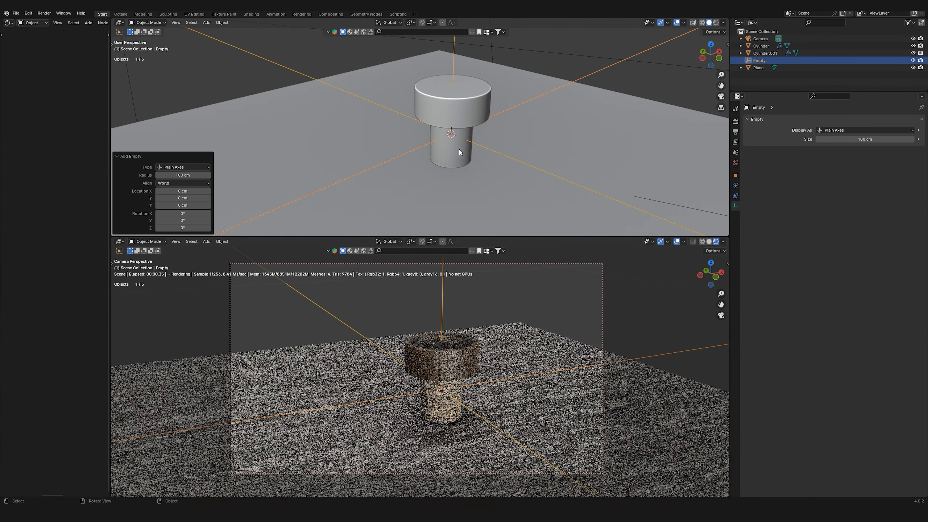
{"action": "scroll", "coordinate": [457, 149], "scroll_direction": "down", "scroll_amount": 5}
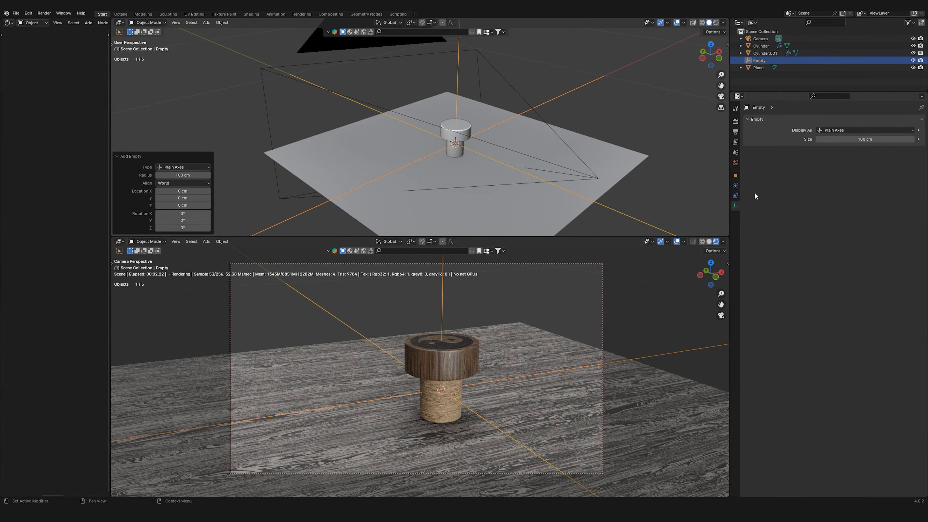
{"action": "left_click_drag", "start_coordinate": [864, 140], "coordinate": [840, 140]}
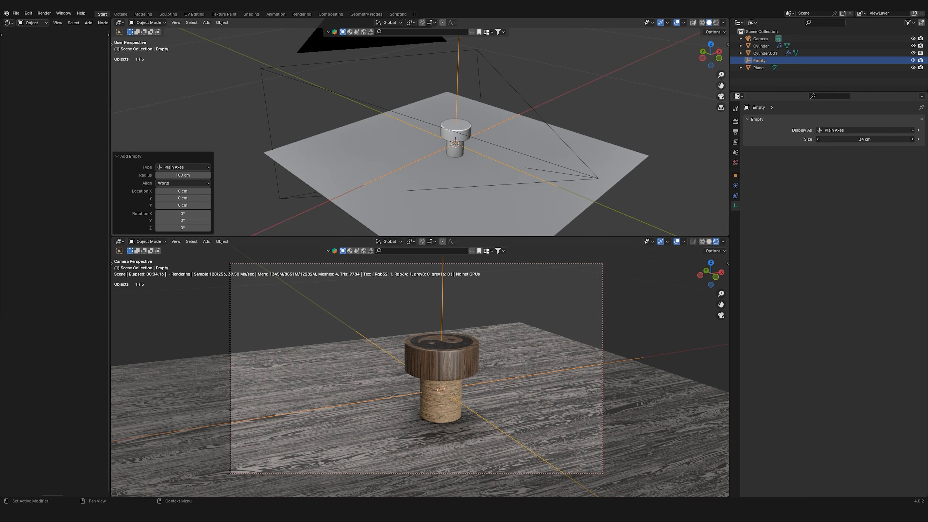
Select both stamp cylinders and parent them to the Empty
{"action": "left_click_drag", "start_coordinate": [763, 91], "coordinate": [774, 156]}
{"action": "left_click", "coordinate": [462, 120]}
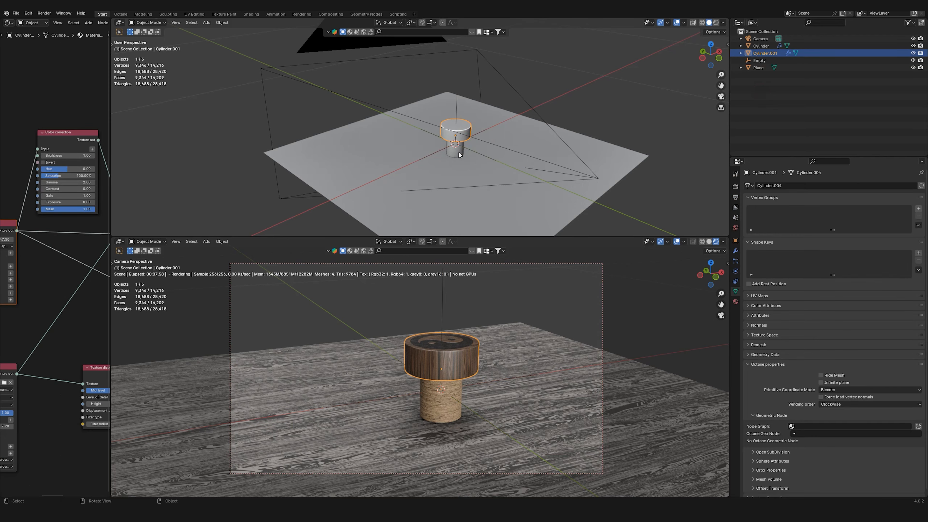
{"action": "left_click_drag", "start_coordinate": [765, 53], "coordinate": [759, 61]}
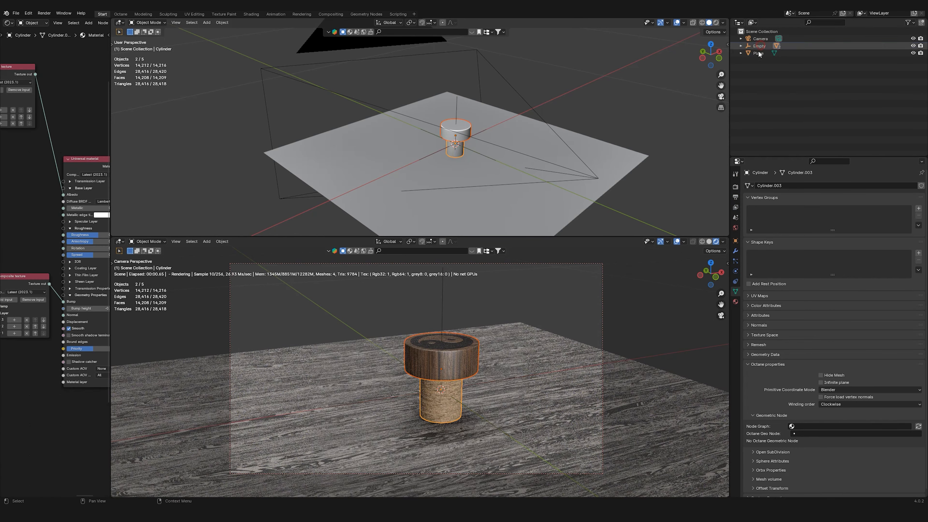
Duplicate the floor plane about 72 cm along Y and rotate the copy 90 degrees as an upright backdrop
{"action": "left_click", "coordinate": [471, 154]}
{"action": "middle_click_drag", "start_coordinate": [471, 153], "coordinate": [504, 127]}
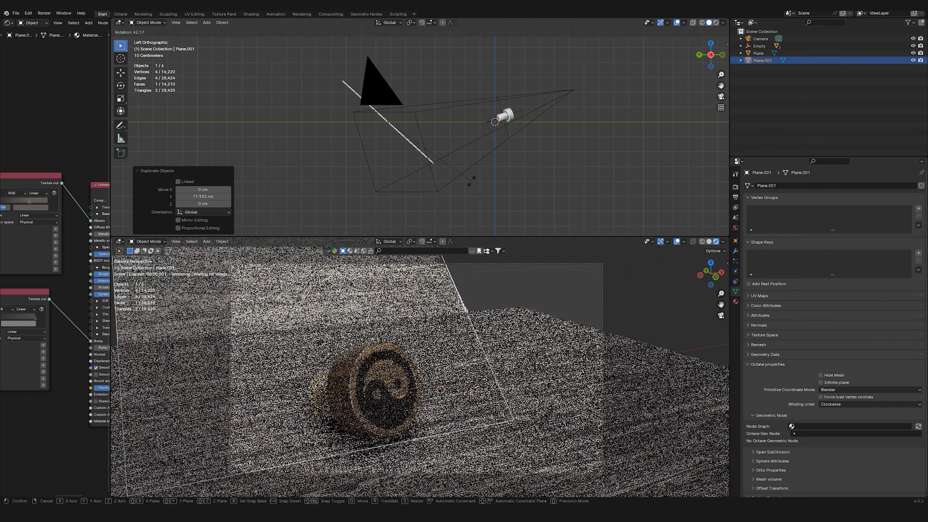
{"action": "type", "text": "90"}
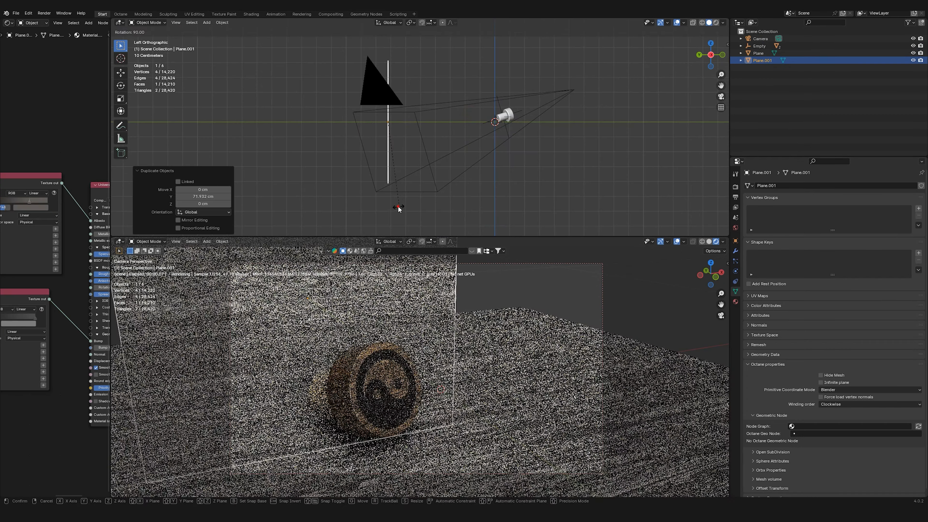
{"action": "key", "text": "Return"}
{"action": "scroll", "coordinate": [426, 163], "scroll_direction": "down", "scroll_amount": 3}
{"action": "middle_click_drag", "start_coordinate": [444, 165], "coordinate": [408, 166]}
{"action": "left_click", "coordinate": [487, 194]}
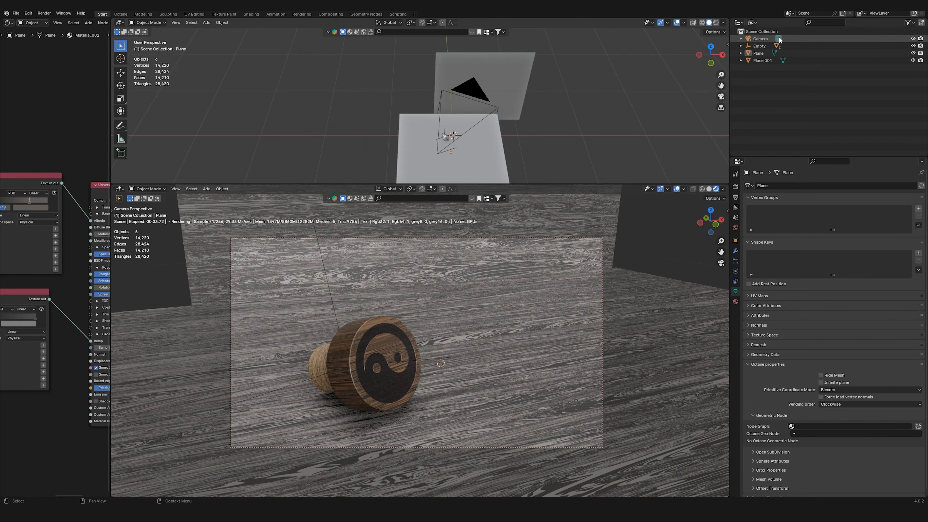
Raise the camera's Passepartout to full opacity so the area outside the frame is black
{"action": "left_click", "coordinate": [778, 39]}
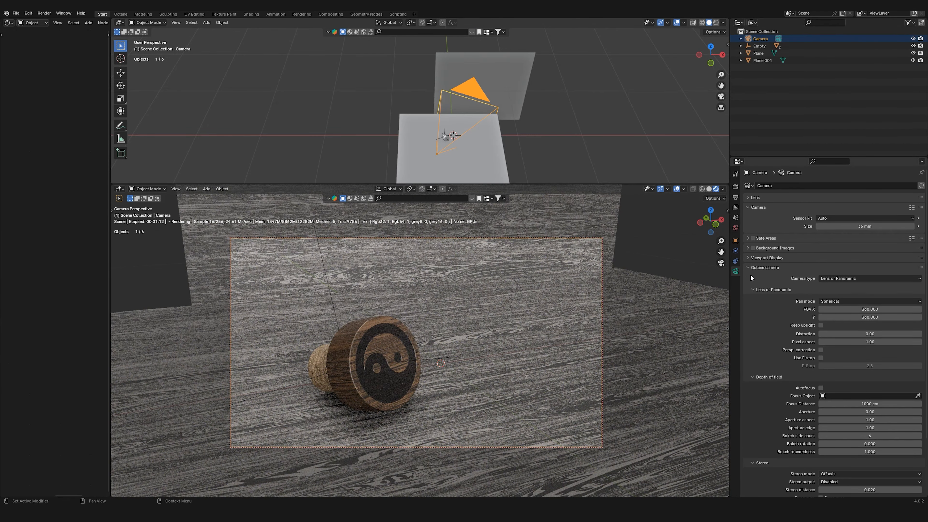
{"action": "left_click", "coordinate": [751, 268]}
{"action": "left_click", "coordinate": [748, 257]}
{"action": "left_click_drag", "start_coordinate": [859, 311], "coordinate": [910, 310]}
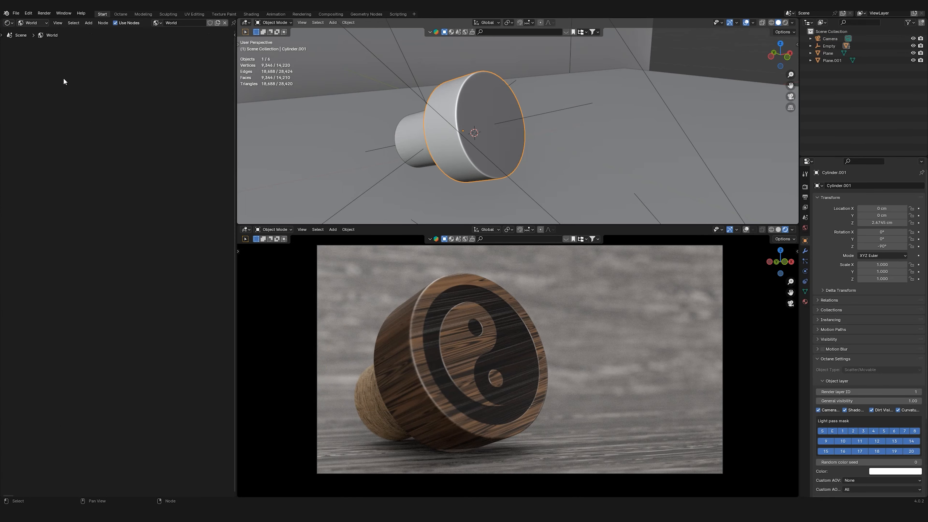
Set the power of the world's Texture environment to 0
{"action": "key", "text": "Home"}
{"action": "scroll", "coordinate": [101, 234], "scroll_direction": "up", "scroll_amount": 8}
{"action": "left_click_drag", "start_coordinate": [134, 281], "coordinate": [88, 281]}
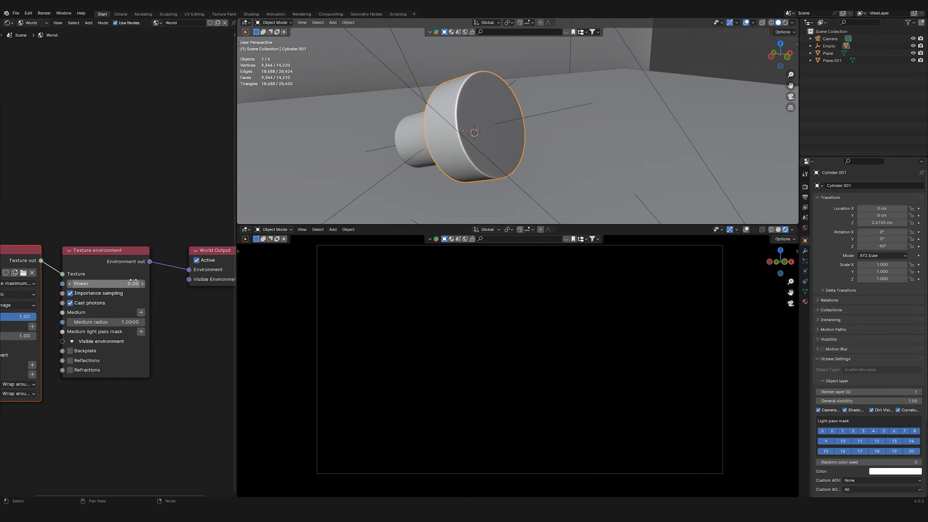
Add an Octane Area Light, raise it about 62 cm above the stamp and scale it to 0.625
{"action": "key", "text": "shift+a"}
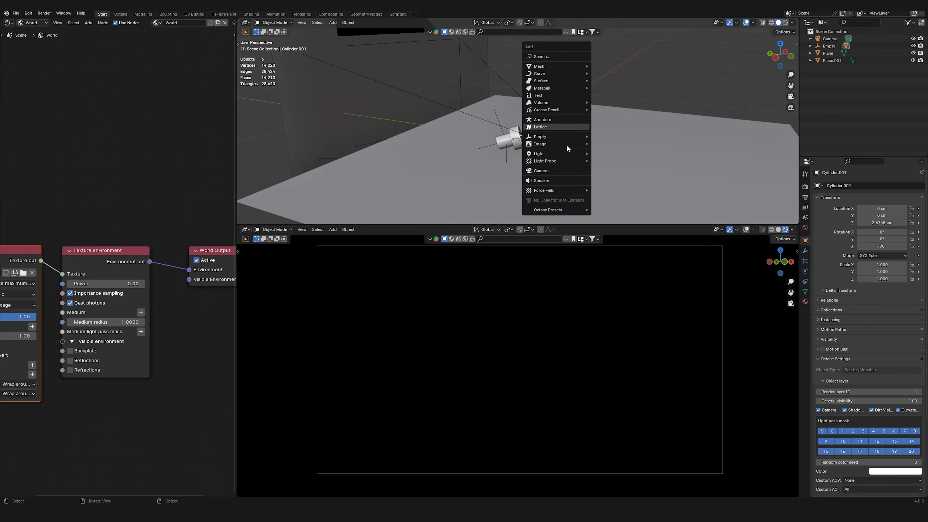
{"action": "mouse_move", "coordinate": [564, 153]}
{"action": "left_click", "coordinate": [638, 177]}
{"action": "middle_click_drag", "start_coordinate": [638, 178], "coordinate": [592, 126], "text": "alt"}
{"action": "key", "text": "g"}
{"action": "key", "text": "z"}
{"action": "left_click", "coordinate": [567, 22]}
{"action": "key", "text": "s"}
{"action": "left_click", "coordinate": [559, 127]}
{"action": "middle_click_drag", "start_coordinate": [559, 125], "coordinate": [531, 154]}
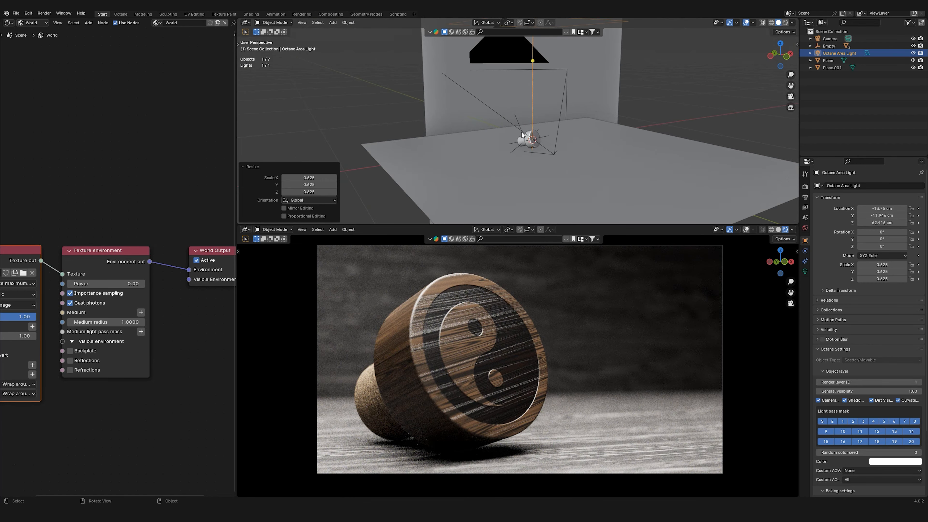
Give the area light a Track To constraint targeting the stamp's head, Cylinder.001
{"action": "scroll", "coordinate": [521, 132], "scroll_direction": "up", "scroll_amount": 1}
{"action": "left_click", "coordinate": [852, 53]}
{"action": "left_click", "coordinate": [805, 272]}
{"action": "left_click", "coordinate": [805, 261]}
{"action": "left_click", "coordinate": [849, 186]}
{"action": "left_click", "coordinate": [849, 237]}
{"action": "left_click", "coordinate": [910, 208]}
{"action": "left_click", "coordinate": [522, 326]}
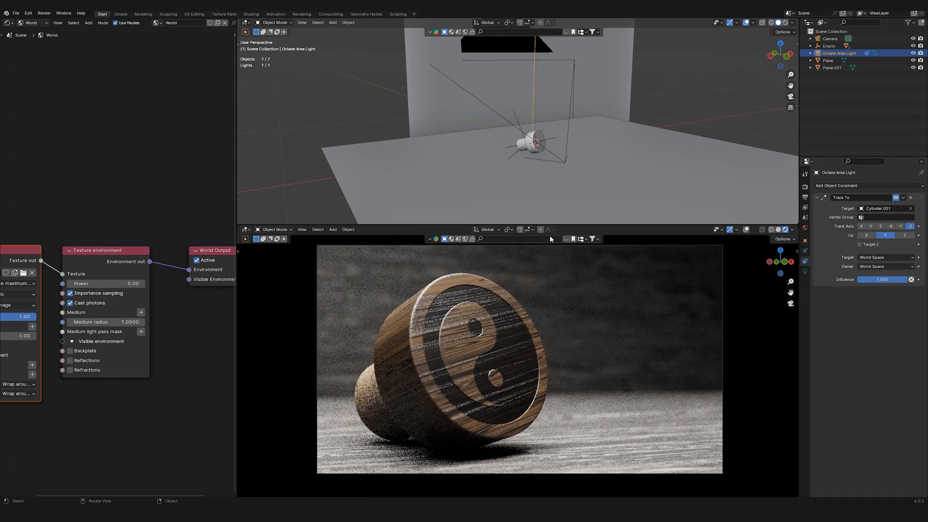
Move the area light down in front of the stamp's face and scale it by about 0.445
{"action": "middle_click_drag", "start_coordinate": [546, 96], "coordinate": [555, 119]}
{"action": "scroll", "coordinate": [555, 119], "scroll_direction": "down", "scroll_amount": 4}
{"action": "scroll", "coordinate": [552, 114], "scroll_direction": "up", "scroll_amount": 3}
{"action": "key", "text": "g"}
{"action": "left_click", "coordinate": [595, 134]}
{"action": "key", "text": "KP_7"}
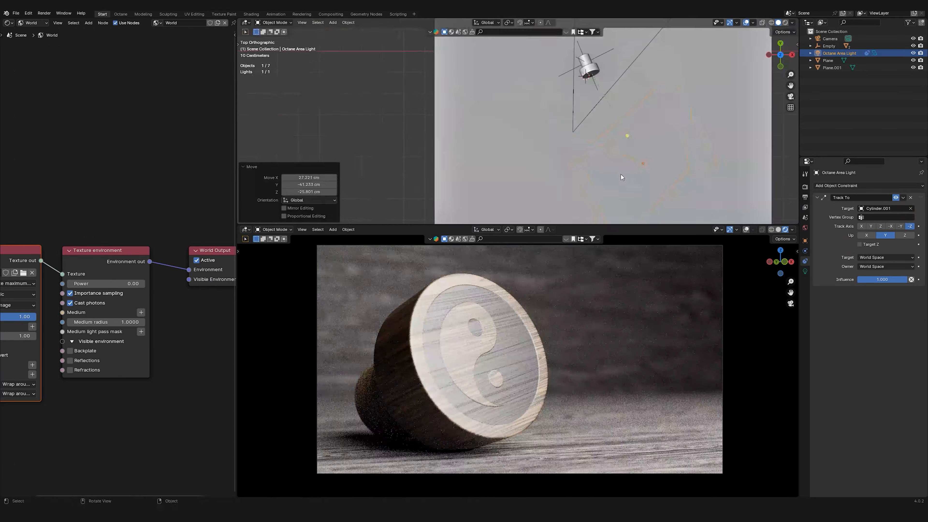
{"action": "key", "text": "g"}
{"action": "key", "text": "s"}
{"action": "left_click", "coordinate": [672, 146]}
Show the light's object shader nodes and set its Texture emission power to 50
{"action": "left_click", "coordinate": [33, 23]}
{"action": "left_click", "coordinate": [37, 42]}
{"action": "left_click", "coordinate": [106, 197]}
{"action": "type", "text": "50"}
{"action": "key", "text": "Return"}
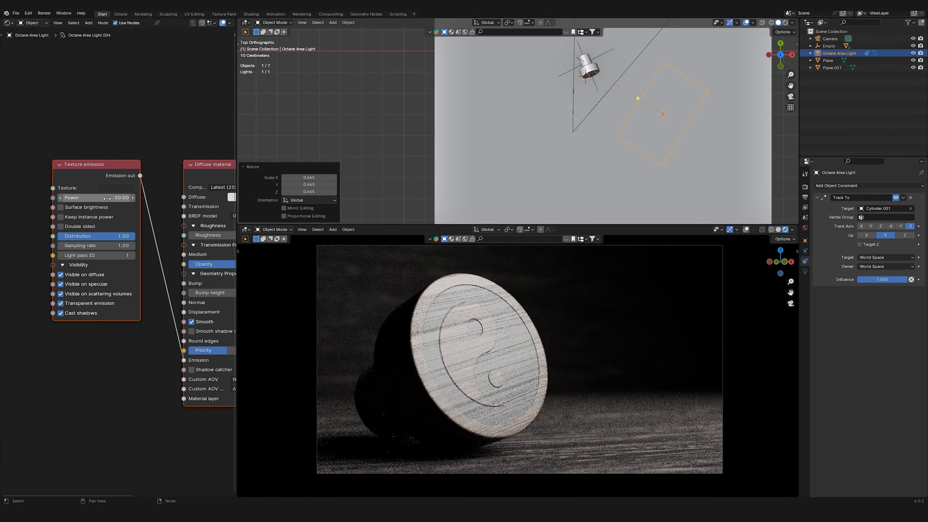
Reposition the area light around the stamp using front and top views to refine how it lights the carved face
{"action": "key", "text": "g"}
{"action": "left_click", "coordinate": [582, 143]}
{"action": "key", "text": "KP_1"}
{"action": "key", "text": "g"}
{"action": "left_click", "coordinate": [639, 149]}
{"action": "middle_click_drag", "start_coordinate": [639, 149], "coordinate": [632, 110]}
{"action": "key", "text": "g"}
{"action": "left_click", "coordinate": [645, 144]}
{"action": "key", "text": "KP_1"}
{"action": "key", "text": "g"}
{"action": "left_click", "coordinate": [624, 146]}
{"action": "middle_click_drag", "start_coordinate": [624, 146], "coordinate": [680, 211]}
{"action": "key", "text": "KP_7"}
{"action": "key", "text": "g"}
{"action": "left_click", "coordinate": [652, 173]}
{"action": "key", "text": "KP_1"}
{"action": "key", "text": "g"}
{"action": "left_click", "coordinate": [629, 146]}
{"action": "key", "text": "KP_7"}
Duplicate the area light, move the copy to the stamp's opposite side and scale it by about 0.742
{"action": "scroll", "coordinate": [629, 144], "scroll_direction": "down", "scroll_amount": 3}
{"action": "key", "text": "shift+d"}
{"action": "left_click", "coordinate": [582, 156]}
{"action": "key", "text": "g"}
{"action": "left_click", "coordinate": [588, 146]}
{"action": "key", "text": "g"}
{"action": "left_click", "coordinate": [542, 147]}
Set the duplicated light's Texture emission power to 25
{"action": "double_click", "coordinate": [104, 198]}
{"action": "type", "text": "25"}
{"action": "key", "text": "Return"}
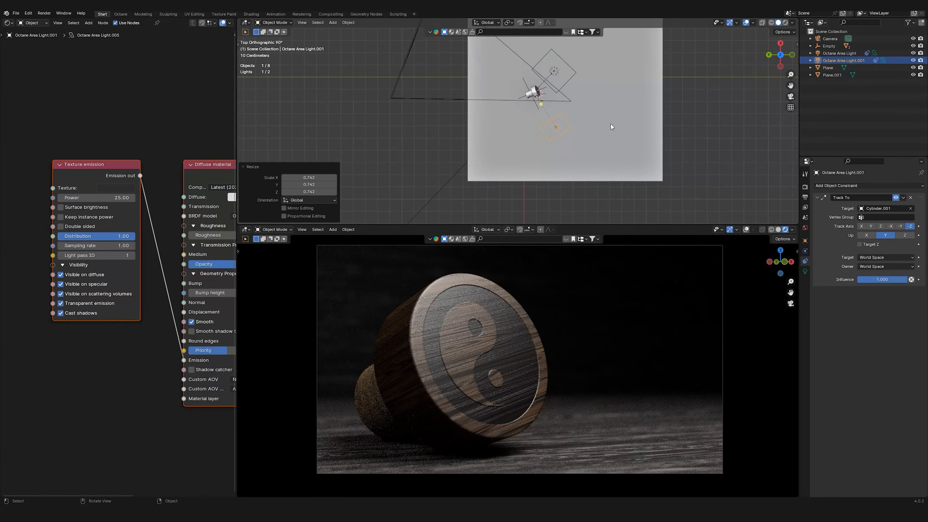
Reposition the duplicated area light beside the stamp
{"action": "middle_click_drag", "start_coordinate": [611, 124], "coordinate": [601, 68]}
{"action": "key", "text": "g"}
{"action": "left_click", "coordinate": [577, 117]}
Move and rescale the original area light above the stamp, working in front view
{"action": "middle_click_drag", "start_coordinate": [577, 117], "coordinate": [618, 134]}
{"action": "left_click", "coordinate": [620, 132]}
{"action": "key", "text": "KP_1"}
{"action": "key", "text": "g"}
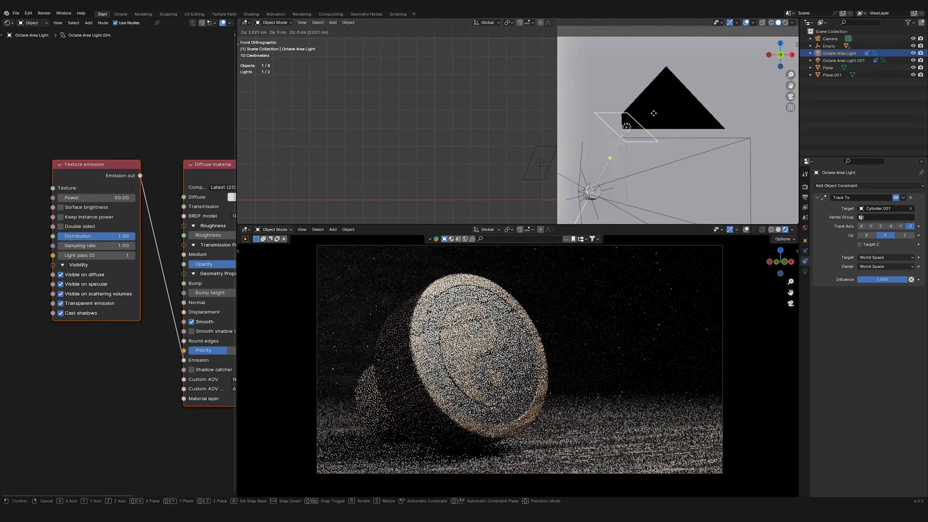
{"action": "left_click", "coordinate": [647, 112]}
{"action": "key", "text": "s"}
{"action": "left_click", "coordinate": [677, 132]}
Set the original area light's Texture emission power to 25
{"action": "double_click", "coordinate": [109, 198]}
{"action": "type", "text": "25"}
{"action": "key", "text": "Return"}
Duplicate the second area light and position the copy behind the stamp using front and side views
{"action": "left_click", "coordinate": [538, 161]}
{"action": "middle_click_drag", "start_coordinate": [538, 161], "coordinate": [580, 193], "text": "alt"}
{"action": "key", "text": "shift+d"}
{"action": "left_click", "coordinate": [482, 153]}
{"action": "middle_click_drag", "start_coordinate": [482, 153], "coordinate": [486, 127], "text": "alt"}
{"action": "scroll", "coordinate": [485, 128], "scroll_direction": "up", "scroll_amount": 2}
{"action": "key", "text": "g"}
{"action": "left_click", "coordinate": [474, 147]}
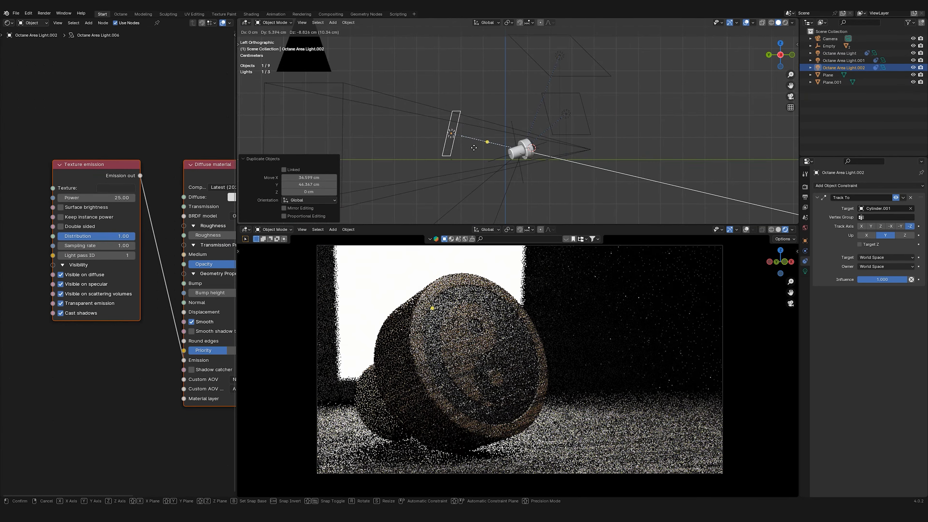
Set the rear light's Diffuse material opacity to 0 and scale the light up by about 1.372
{"action": "middle_click_drag", "start_coordinate": [167, 187], "coordinate": [92, 144]}
{"action": "left_click_drag", "start_coordinate": [186, 222], "coordinate": [114, 222]}
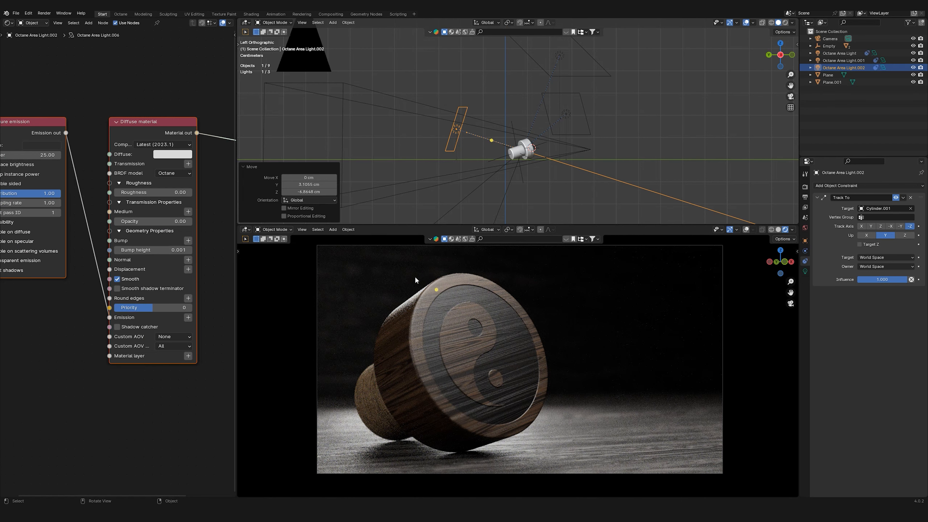
{"action": "middle_click_drag", "start_coordinate": [460, 146], "coordinate": [484, 135]}
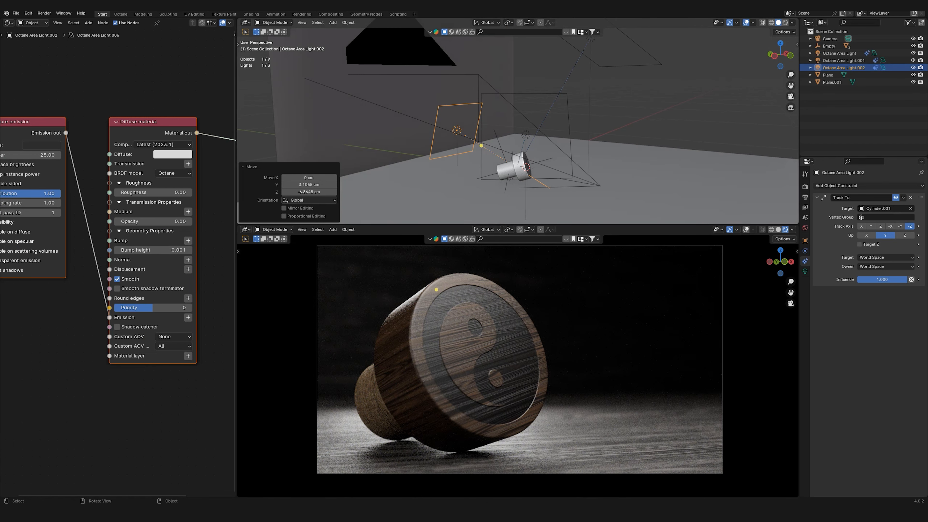
{"action": "key", "text": "s"}
{"action": "left_click", "coordinate": [563, 155]}
Set the rear light's Texture emission power to 5 and its light pass ID to 2
{"action": "scroll", "coordinate": [99, 212], "scroll_direction": "up", "scroll_amount": 2}
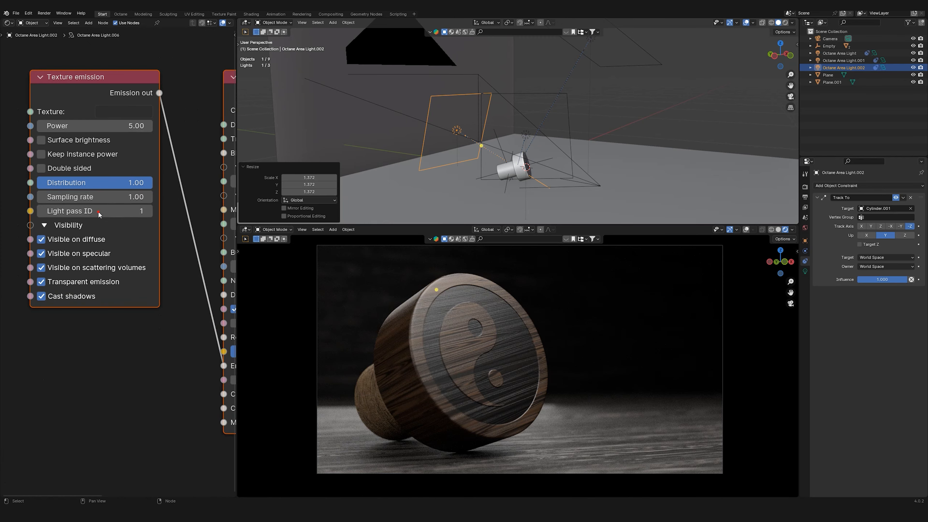
{"action": "double_click", "coordinate": [99, 211]}
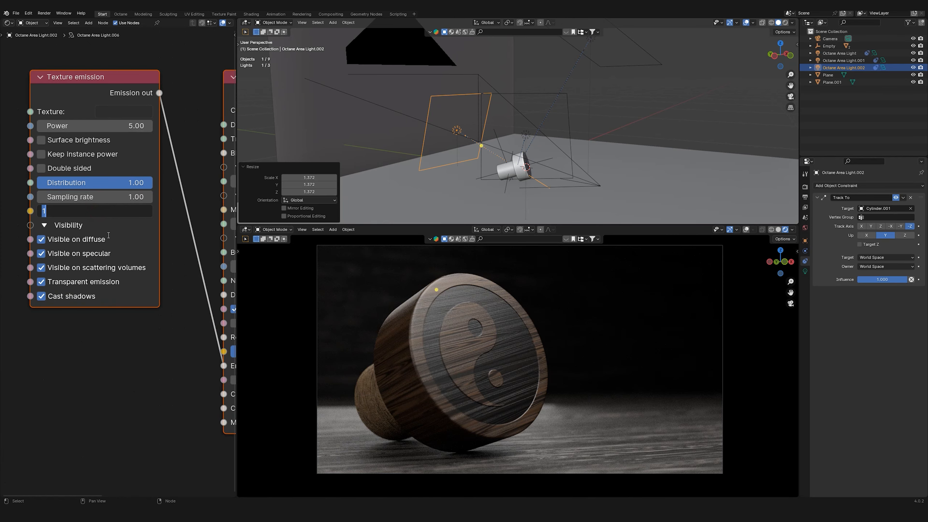
{"action": "type", "text": "2"}
{"action": "key", "text": "Return"}
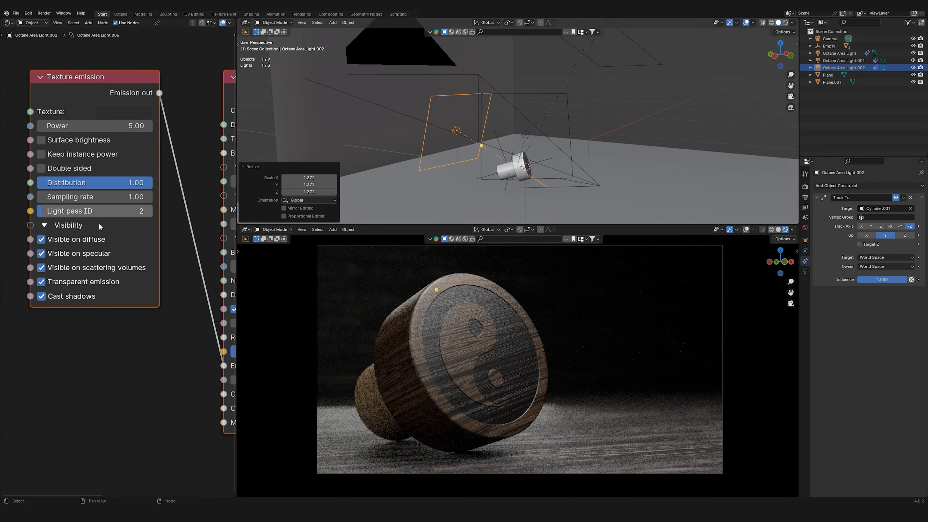
Exclude light pass 2 from the floor plane's light pass mask in its Octane object settings
{"action": "middle_click_drag", "start_coordinate": [101, 211], "coordinate": [51, 202]}
{"action": "left_click", "coordinate": [696, 200]}
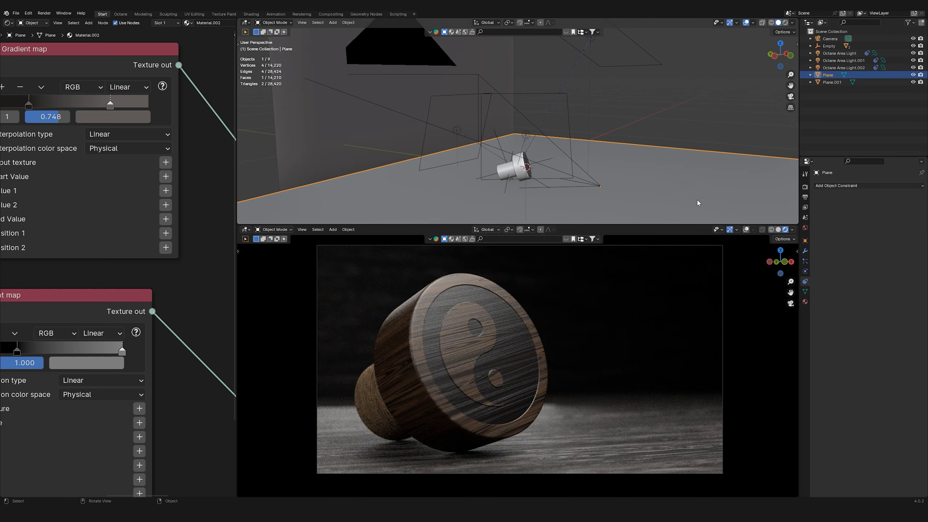
{"action": "left_click", "coordinate": [806, 240]}
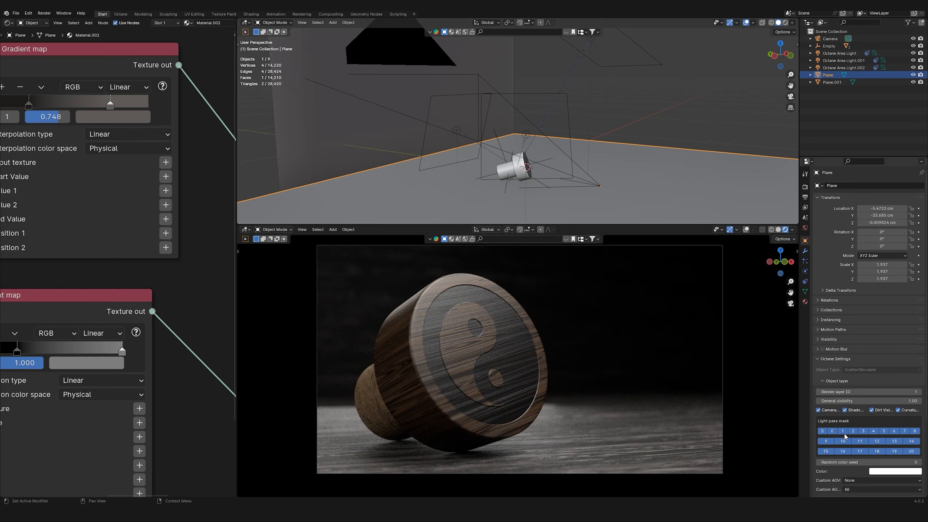
{"action": "left_click", "coordinate": [852, 431]}
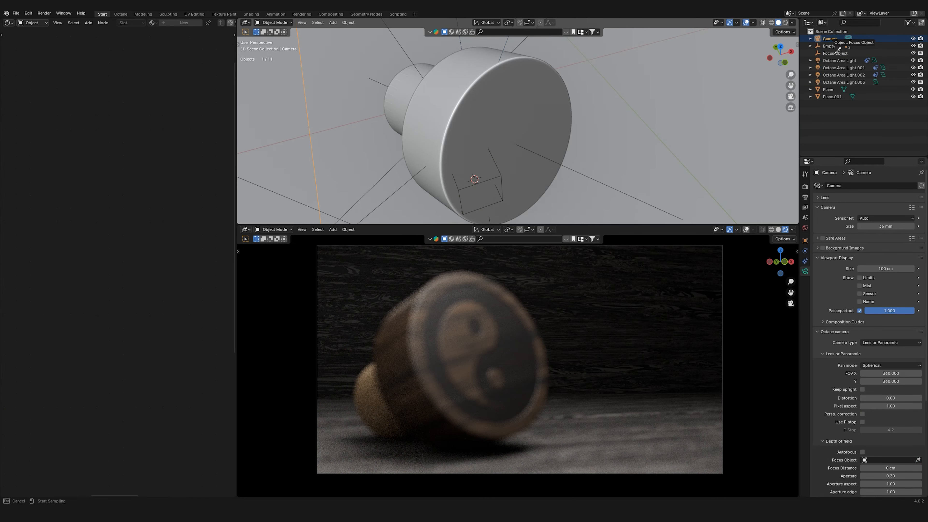
Assign the Focus Object empty as the camera's depth-of-field focus object and set the aperture to 0.25
{"action": "left_click", "coordinate": [834, 52]}
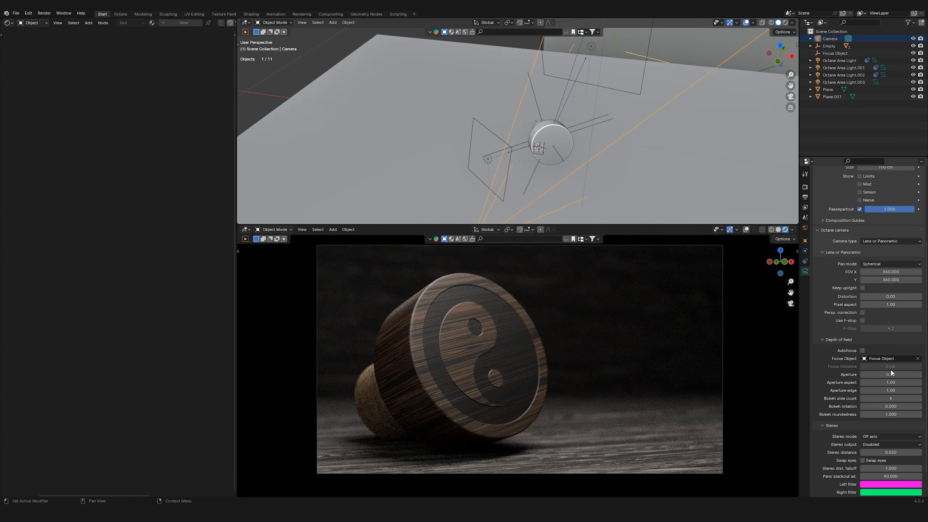
{"action": "left_click_drag", "start_coordinate": [889, 377], "coordinate": [890, 374]}
{"action": "type", "text": ".25"}
{"action": "key", "text": "Return"}
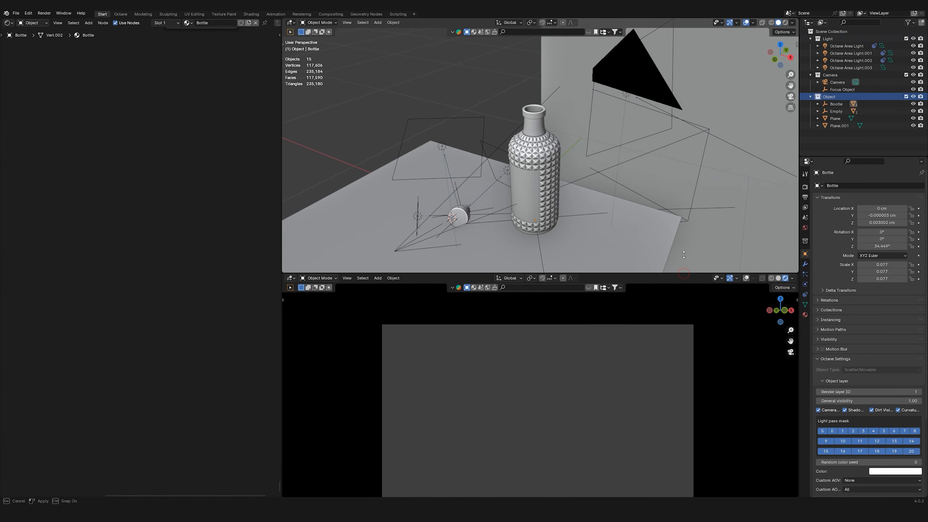
Enlarge the rendered camera preview and switch the shader nodes from Object to World
{"action": "left_click_drag", "start_coordinate": [683, 255], "coordinate": [683, 211]}
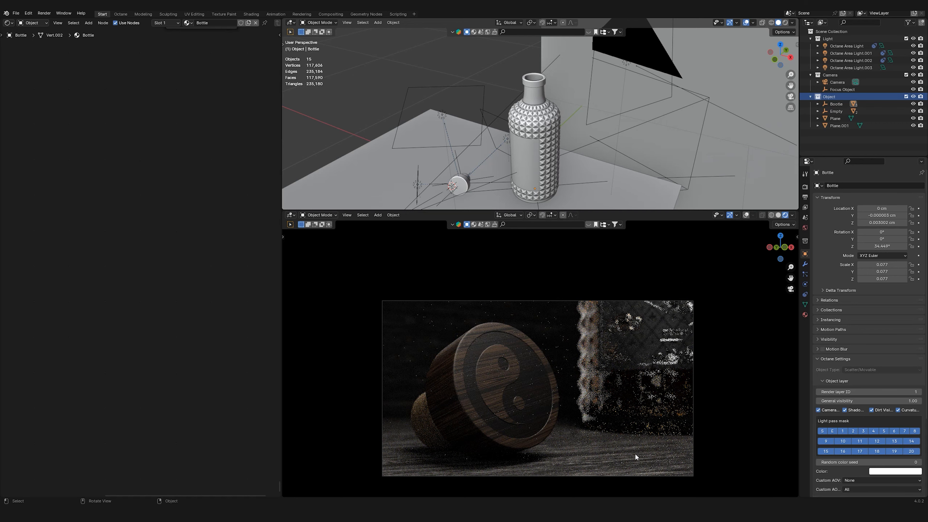
{"action": "scroll", "coordinate": [635, 448], "scroll_direction": "up", "scroll_amount": 1}
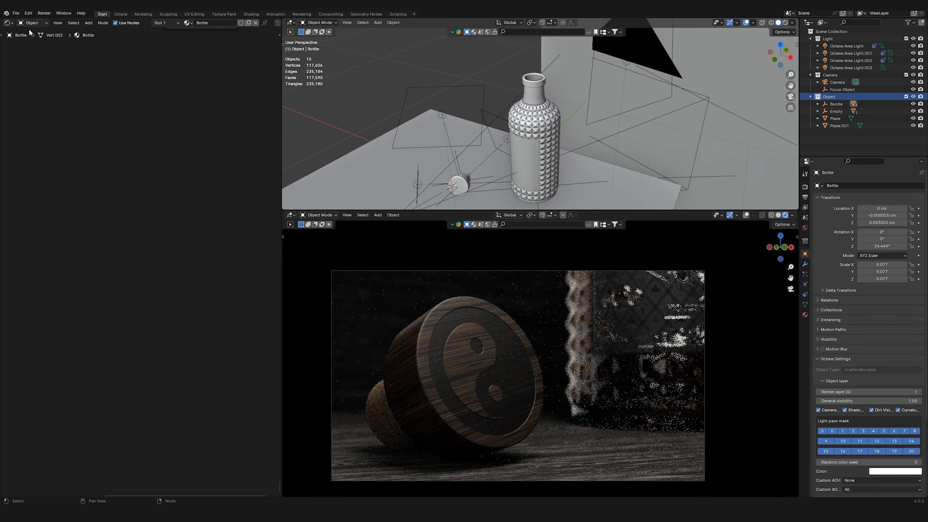
{"action": "left_click", "coordinate": [32, 22]}
{"action": "left_click", "coordinate": [37, 49]}
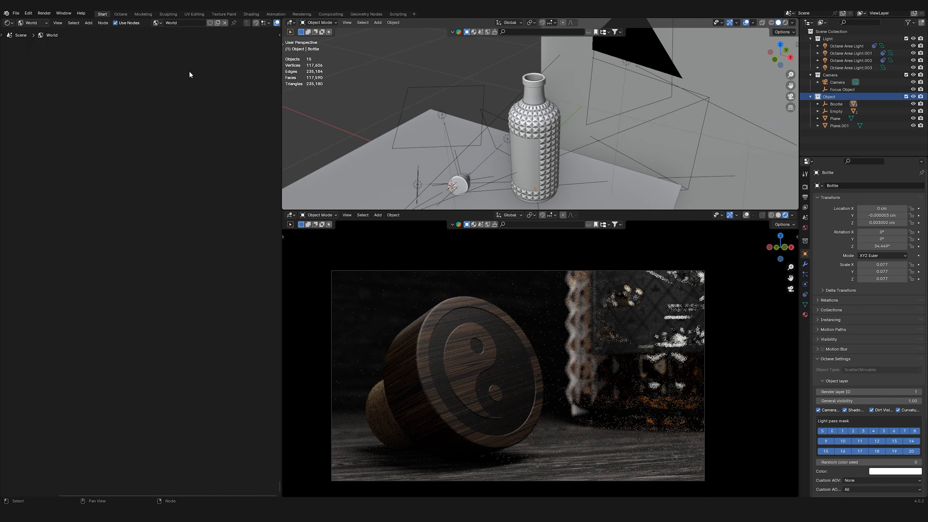
Set the World's Texture environment power to 0.2
{"action": "key", "text": "Home"}
{"action": "scroll", "coordinate": [60, 337], "scroll_direction": "up", "scroll_amount": 9}
{"action": "middle_click_drag", "start_coordinate": [132, 213], "coordinate": [30, 236]}
{"action": "scroll", "coordinate": [101, 224], "scroll_direction": "up", "scroll_amount": 1}
{"action": "double_click", "coordinate": [144, 212]}
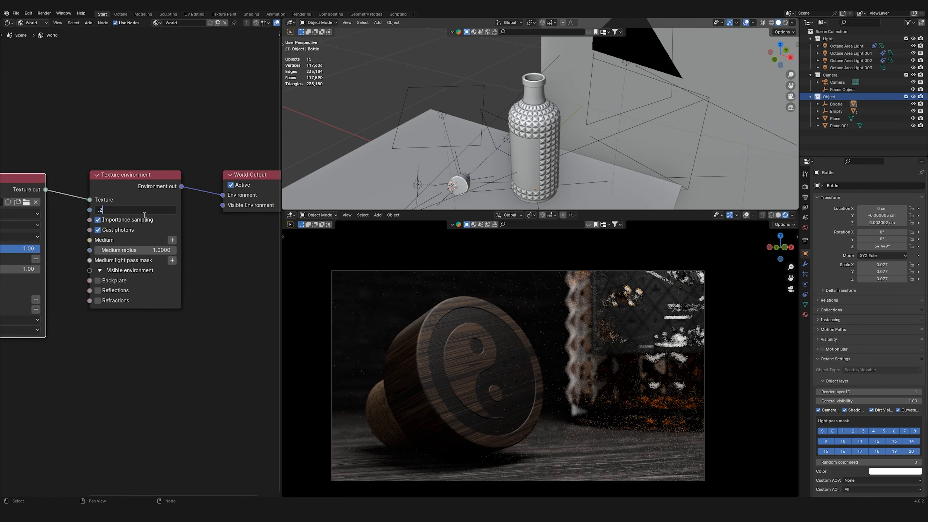
{"action": "type", "text": "0.2"}
{"action": "key", "text": "Return"}
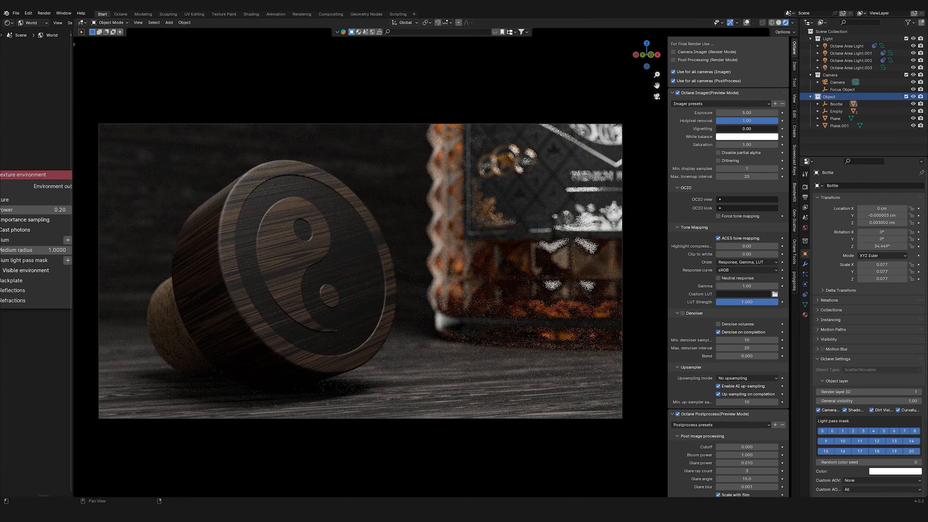
Tune the Octane preview imaging with vignetting 0.49, saturation 1.10, the denoiser enabled and chromatic aberration about 0.31
{"action": "left_click_drag", "start_coordinate": [718, 129], "coordinate": [761, 129]}
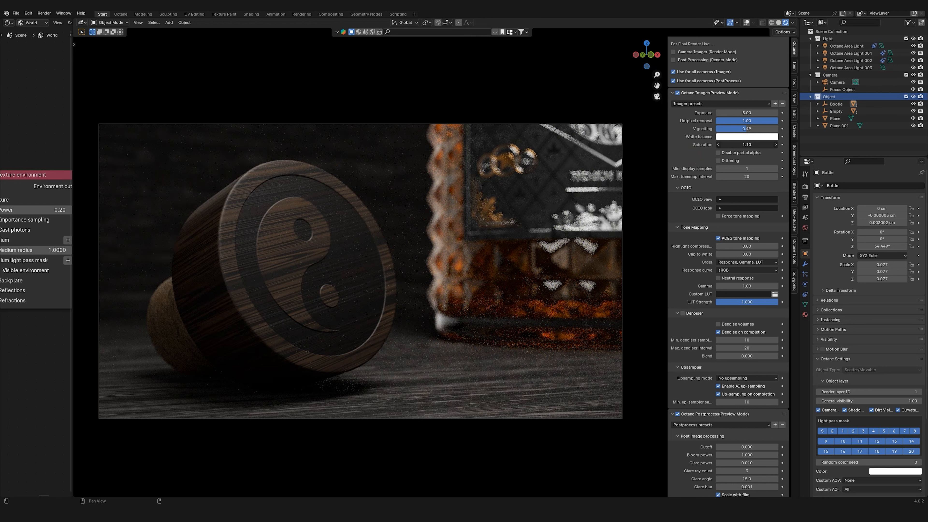
{"action": "scroll", "coordinate": [733, 267], "scroll_direction": "down", "scroll_amount": 4}
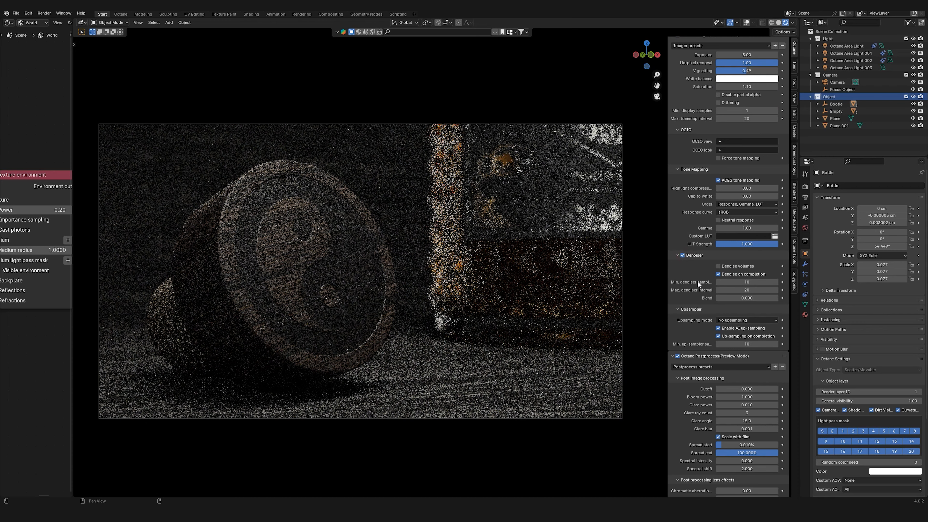
{"action": "scroll", "coordinate": [698, 280], "scroll_direction": "down", "scroll_amount": 7}
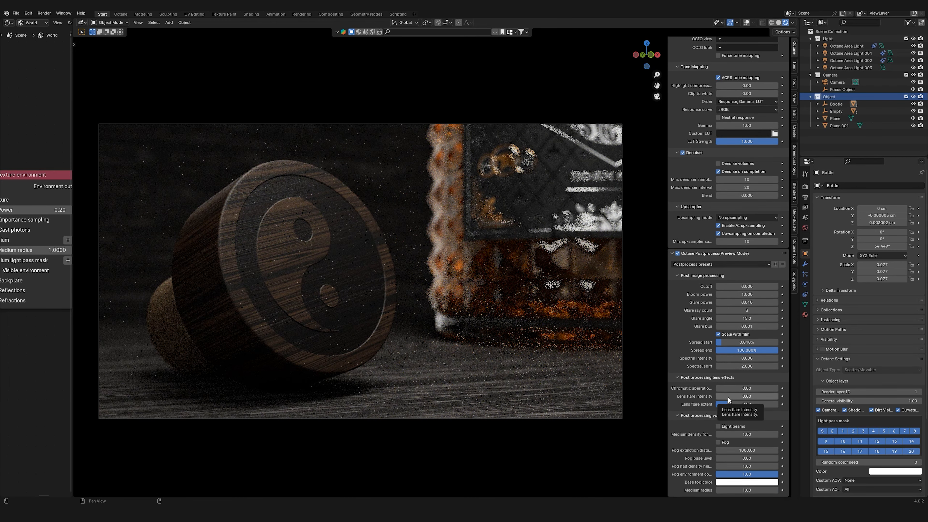
{"action": "left_click_drag", "start_coordinate": [738, 388], "coordinate": [748, 388]}
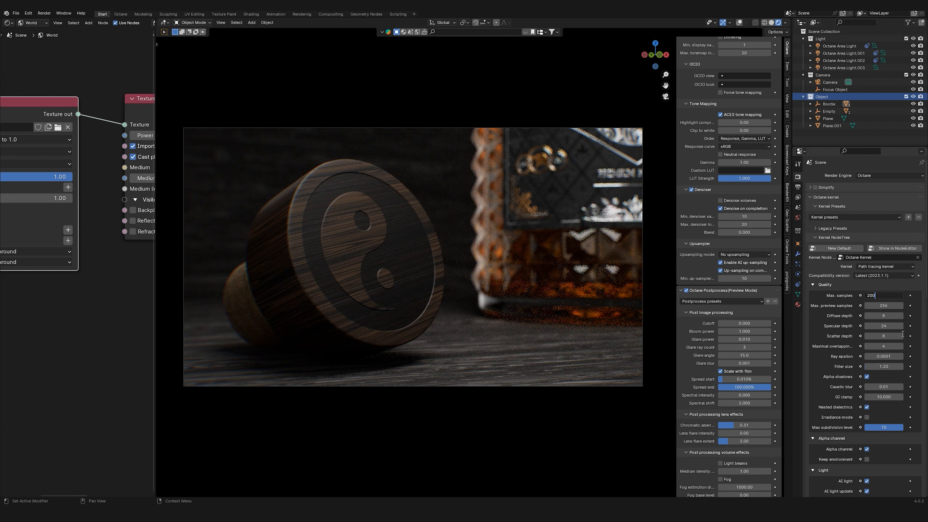
Set the Octane kernel's max samples to 200 and show the output format settings
{"action": "key", "text": "Return"}
{"action": "left_click", "coordinate": [797, 187]}
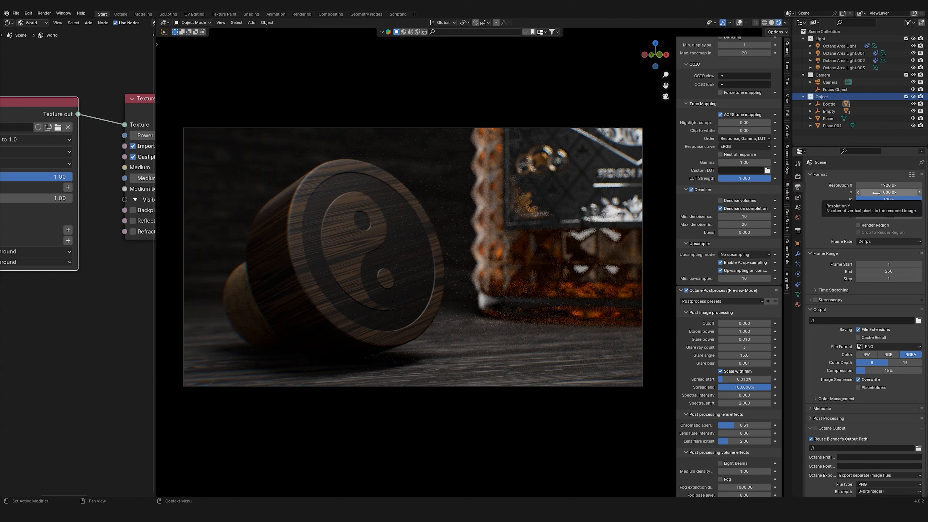
Set the view layer's render passes style to Render AOV Node Graph and check the available AOV node trees
{"action": "left_click", "coordinate": [798, 198]}
{"action": "left_click", "coordinate": [872, 237]}
{"action": "left_click", "coordinate": [877, 253]}
{"action": "left_click", "coordinate": [878, 244]}
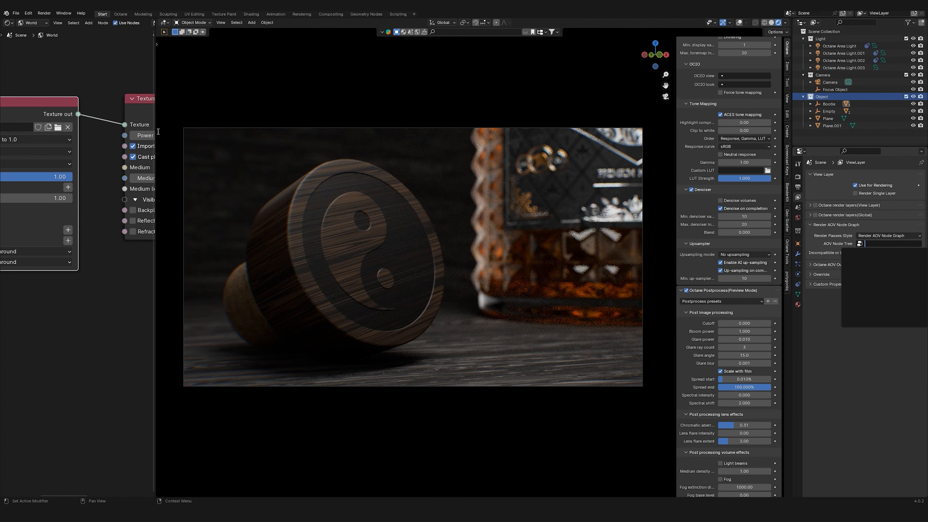
Create an Octane Render AOV node tree in a widened node editor and assign Octane AOVs to the view layer
{"action": "left_click_drag", "start_coordinate": [159, 132], "coordinate": [394, 131]}
{"action": "left_click", "coordinate": [7, 23]}
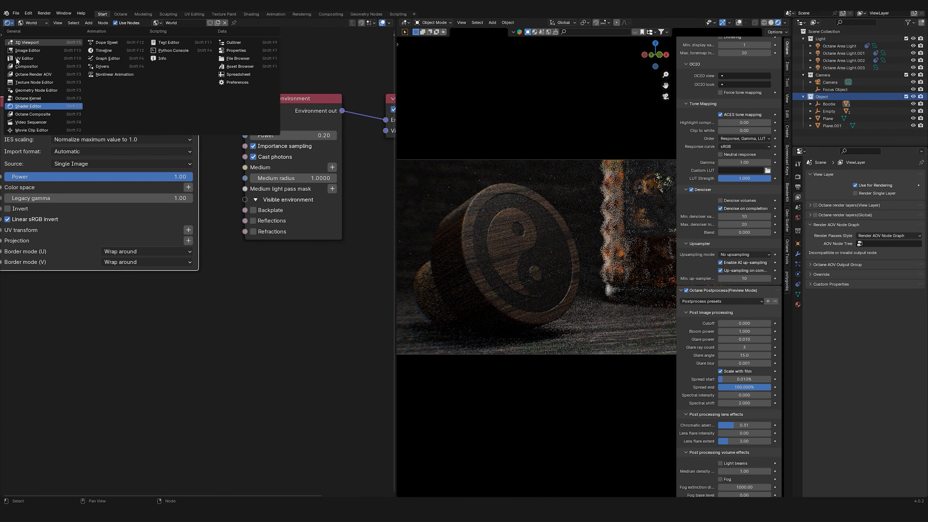
{"action": "left_click", "coordinate": [34, 75]}
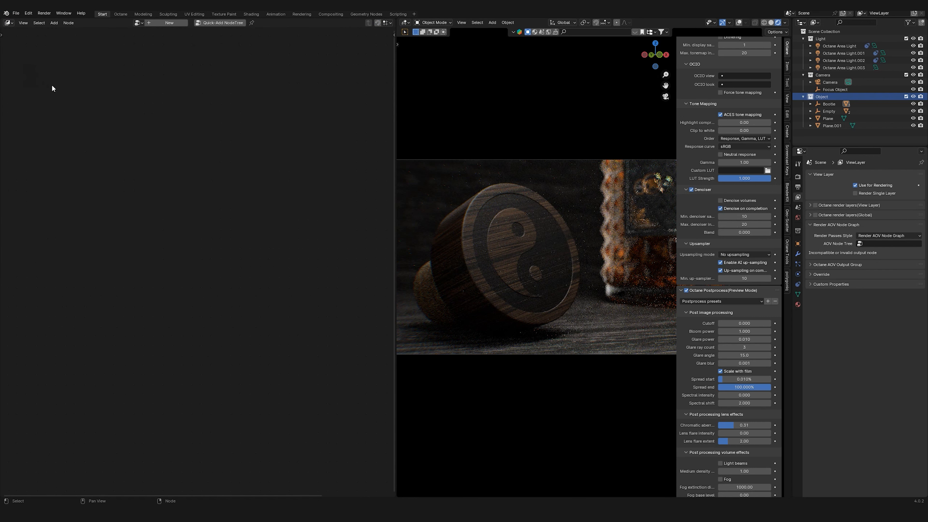
{"action": "left_click", "coordinate": [220, 24]}
{"action": "middle_click_drag", "start_coordinate": [264, 231], "coordinate": [259, 166]}
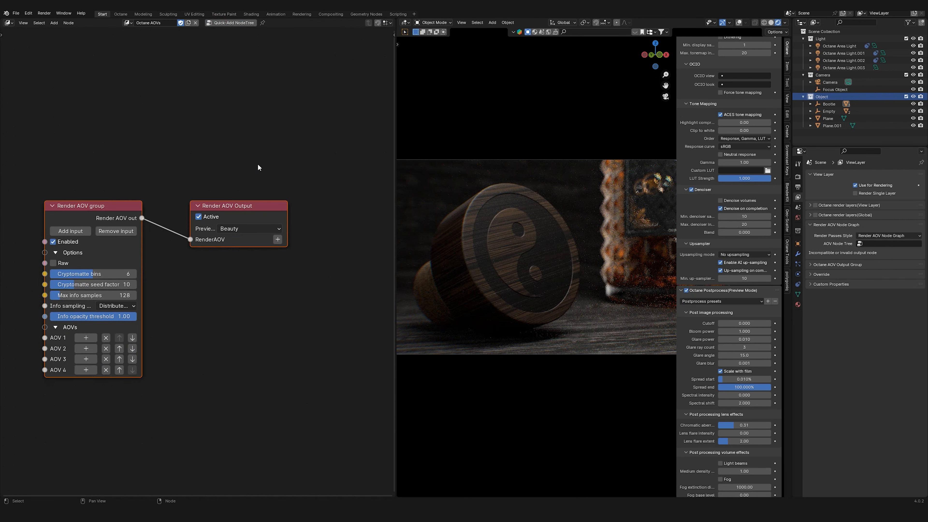
{"action": "left_click", "coordinate": [885, 243]}
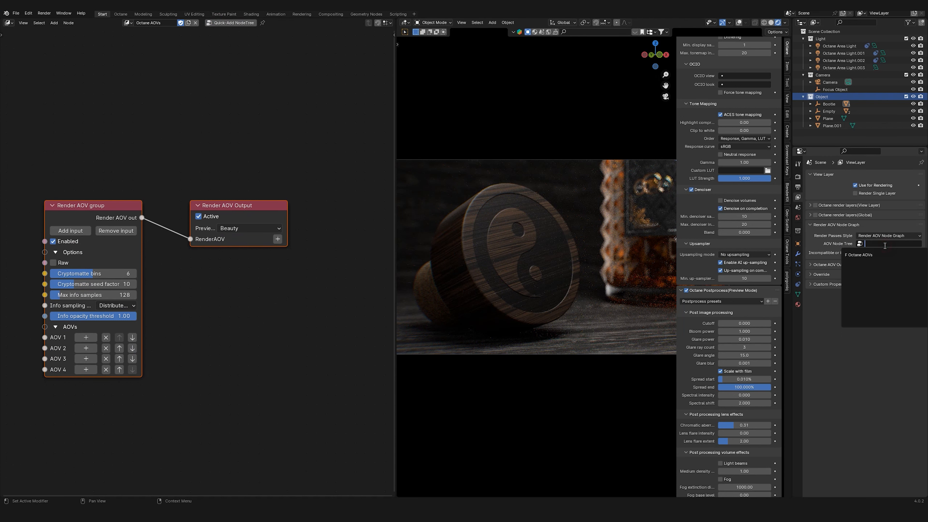
{"action": "left_click", "coordinate": [861, 256]}
Split off a second node editor above the AOV graph and show the Compositor's Render Layers and Composite nodes in it
{"action": "left_click_drag", "start_coordinate": [2, 20], "coordinate": [54, 247]}
{"action": "left_click", "coordinate": [9, 23]}
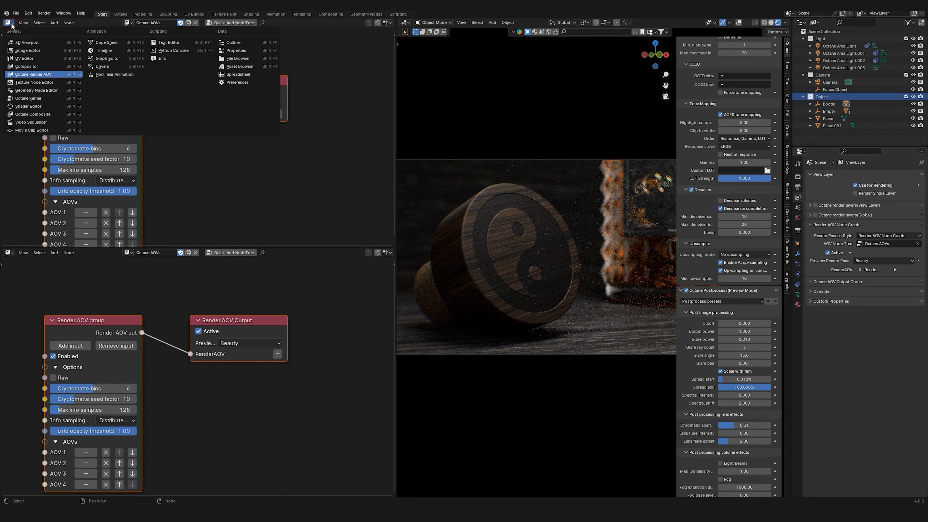
{"action": "left_click", "coordinate": [35, 66]}
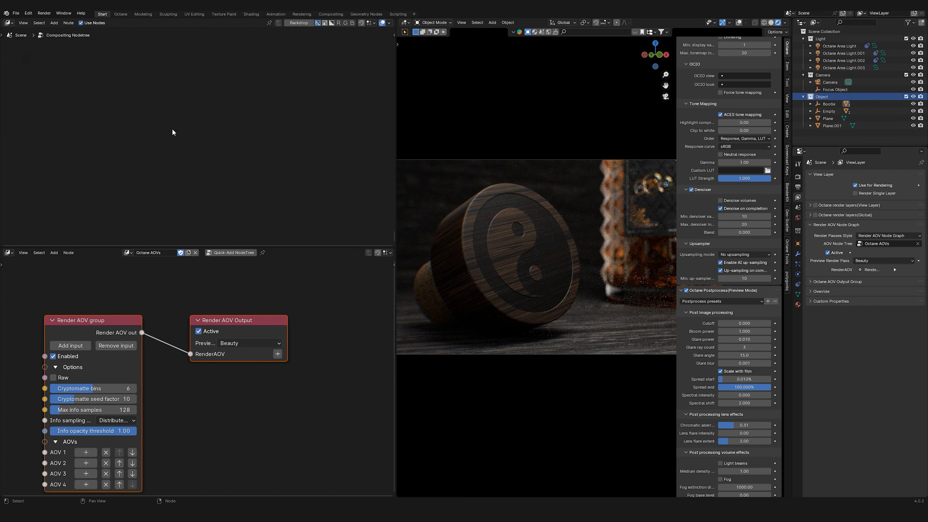
{"action": "key", "text": "Home"}
{"action": "scroll", "coordinate": [246, 148], "scroll_direction": "down", "scroll_amount": 2}
{"action": "middle_click_drag", "start_coordinate": [247, 147], "coordinate": [187, 139]}
{"action": "left_click_drag", "start_coordinate": [241, 246], "coordinate": [256, 273]}
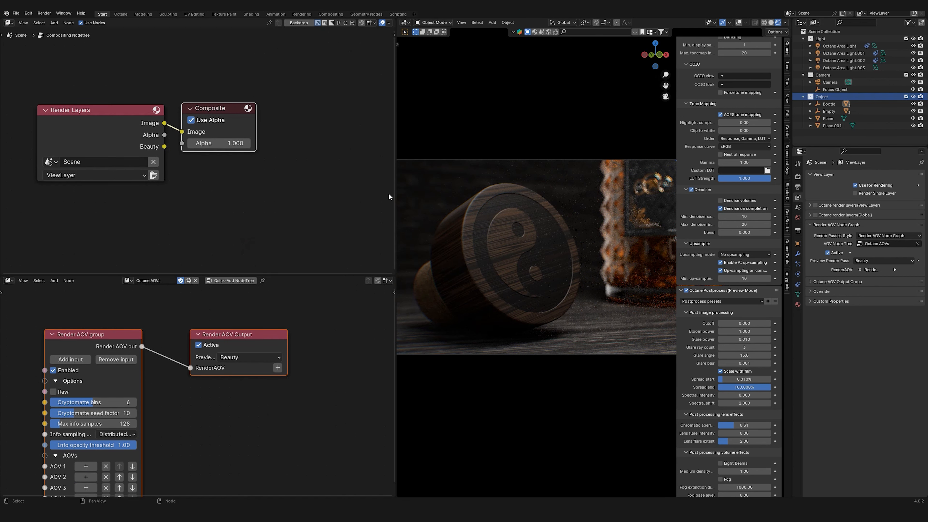
Split the rendered viewport and turn its upper area into an image editor displaying Render Result
{"action": "left_click_drag", "start_coordinate": [676, 128], "coordinate": [760, 132]}
{"action": "left_click_drag", "start_coordinate": [398, 20], "coordinate": [423, 243]}
{"action": "left_click", "coordinate": [406, 22]}
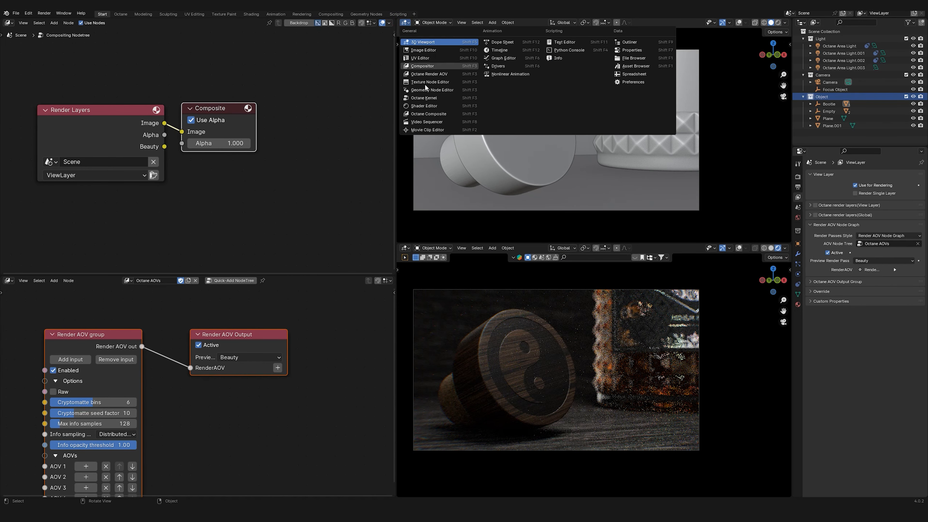
{"action": "left_click", "coordinate": [424, 57]}
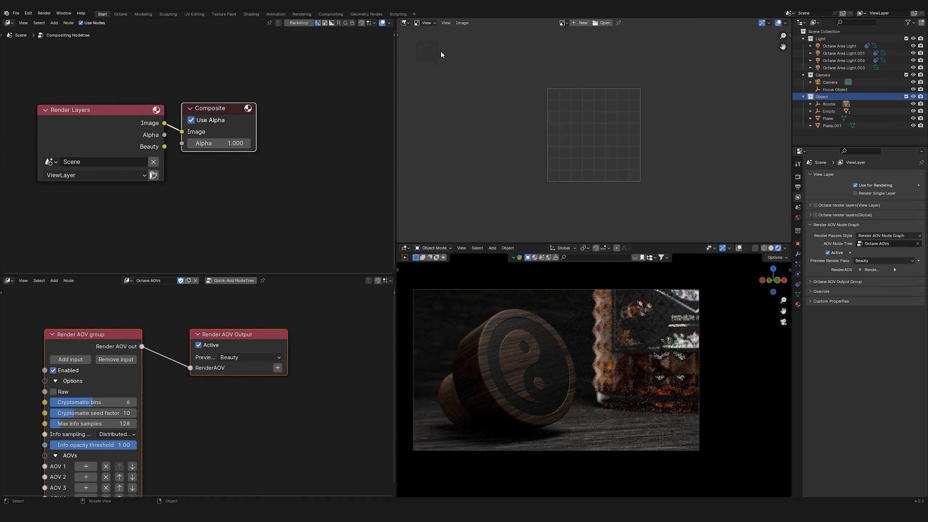
{"action": "left_click", "coordinate": [562, 23]}
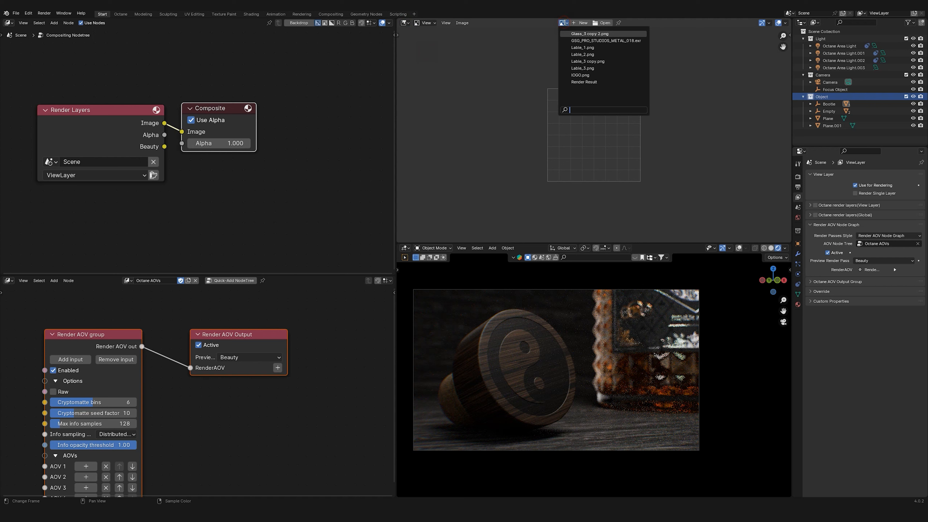
{"action": "left_click", "coordinate": [584, 82]}
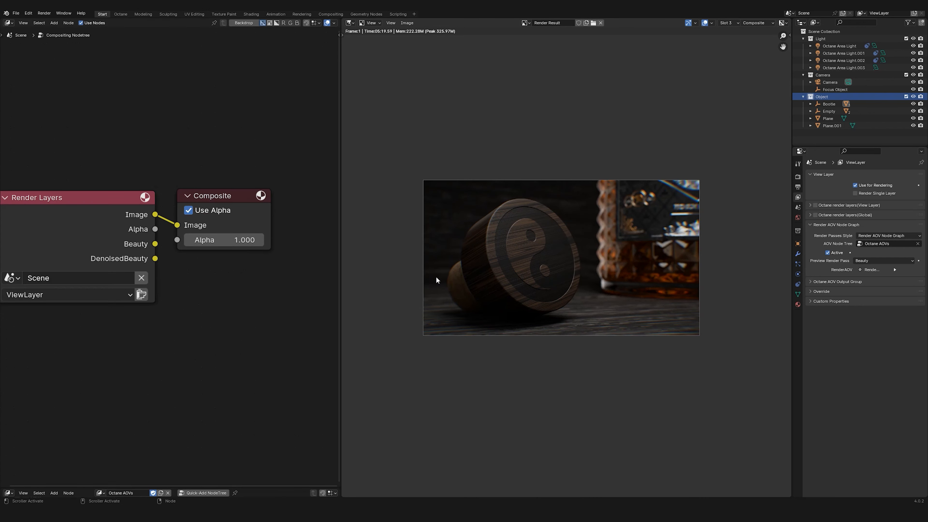
Inspect the finished render up close and connect the DenoisedBeauty pass to the Composite node's Image input
{"action": "scroll", "coordinate": [569, 278], "scroll_direction": "up", "scroll_amount": 5}
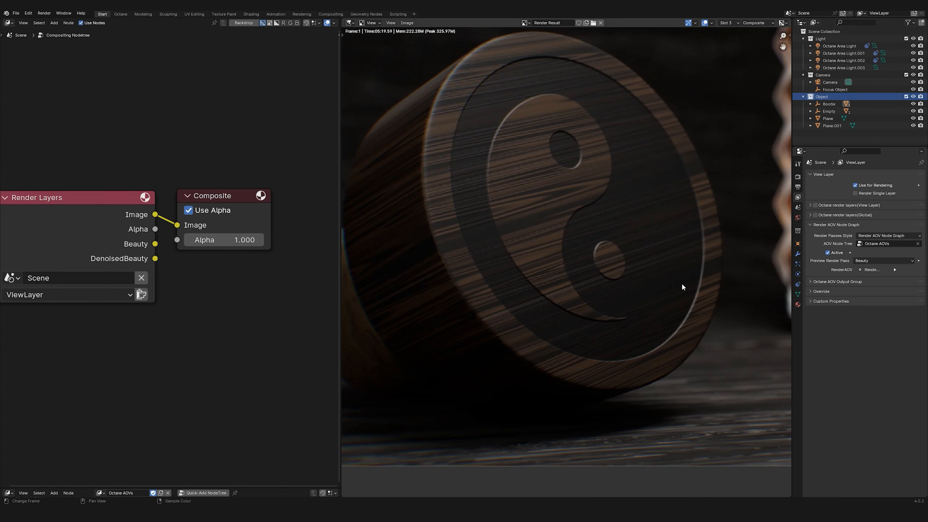
{"action": "middle_click_drag", "start_coordinate": [681, 283], "coordinate": [385, 250]}
{"action": "scroll", "coordinate": [385, 249], "scroll_direction": "down", "scroll_amount": 3}
{"action": "scroll", "coordinate": [527, 263], "scroll_direction": "up", "scroll_amount": 5}
{"action": "middle_click_drag", "start_coordinate": [544, 250], "coordinate": [492, 233]}
{"action": "left_click_drag", "start_coordinate": [155, 258], "coordinate": [173, 224]}
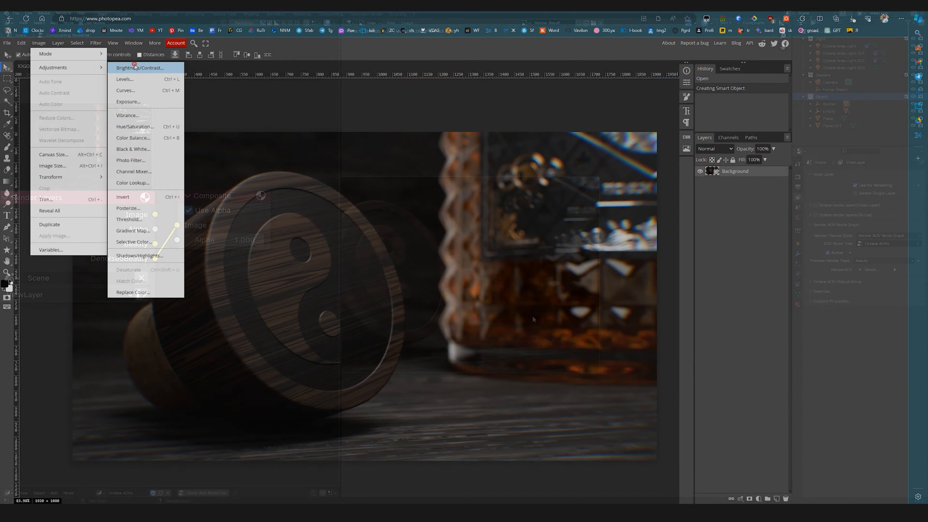
Switch to Photopea and apply a Brightness/Contrast adjustment to the render
{"action": "left_click_drag", "start_coordinate": [539, 181], "coordinate": [574, 269]}
{"action": "left_click", "coordinate": [621, 285]}
Add a Vibrance adjustment to the render with vibrance set to 28
{"action": "left_click", "coordinate": [58, 43]}
{"action": "mouse_move", "coordinate": [38, 43]}
{"action": "mouse_move", "coordinate": [59, 68]}
{"action": "left_click", "coordinate": [128, 115]}
{"action": "left_click_drag", "start_coordinate": [525, 367], "coordinate": [542, 370]}
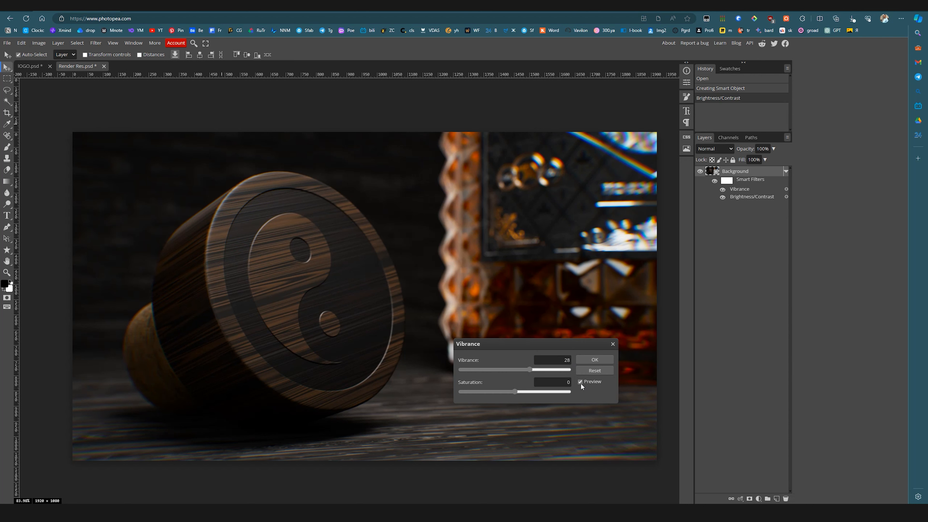